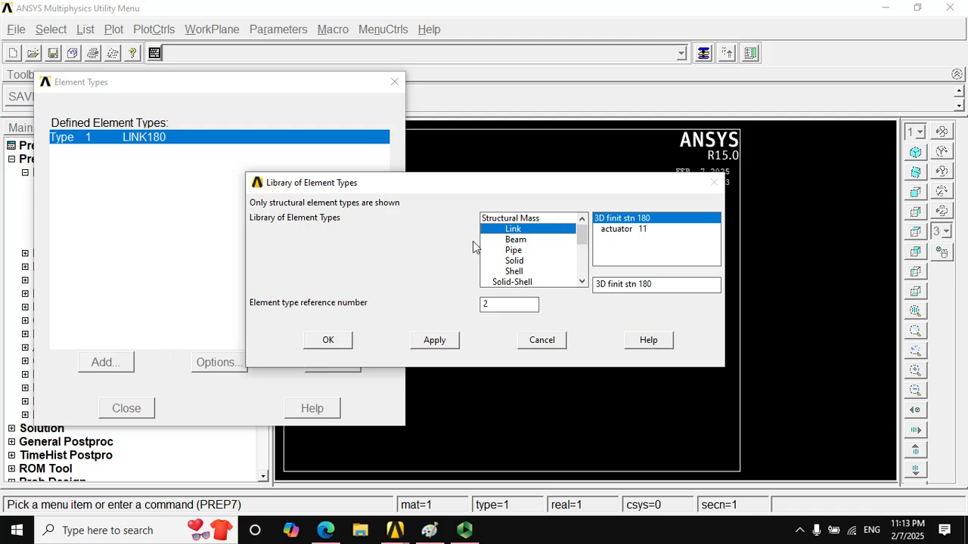
- Add the two-node 3D finite strain beam BEAM188 as element type 2 and finish the element type definitions
left_click(515, 240)
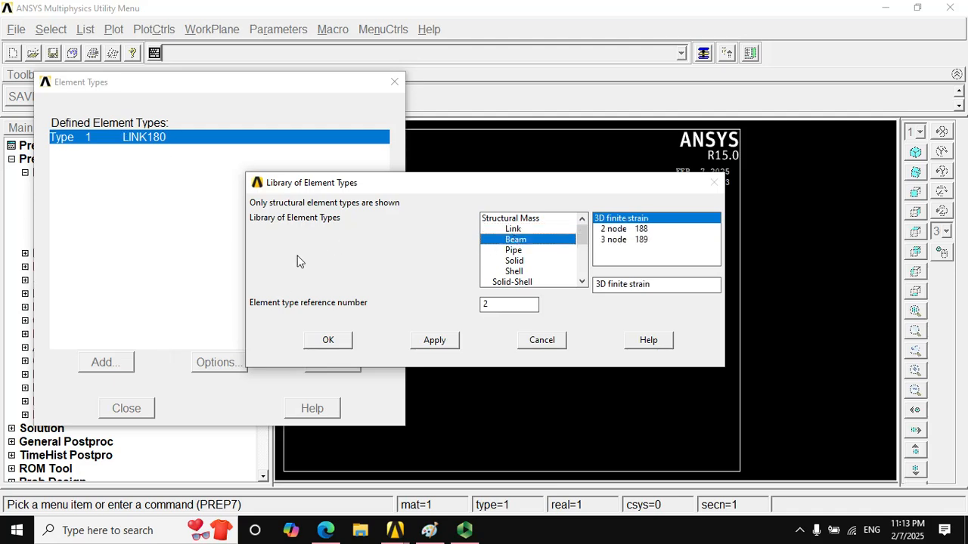
left_click(328, 342)
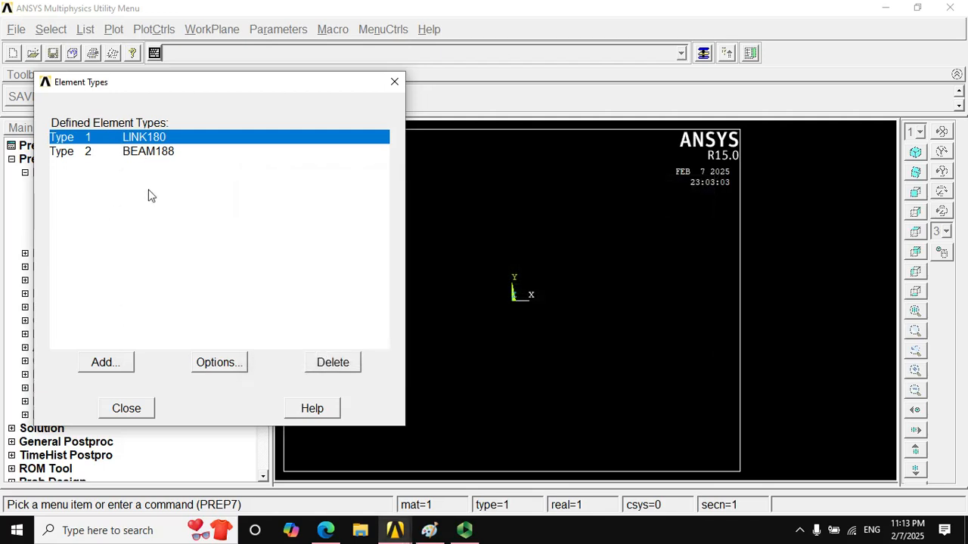
left_click(126, 409)
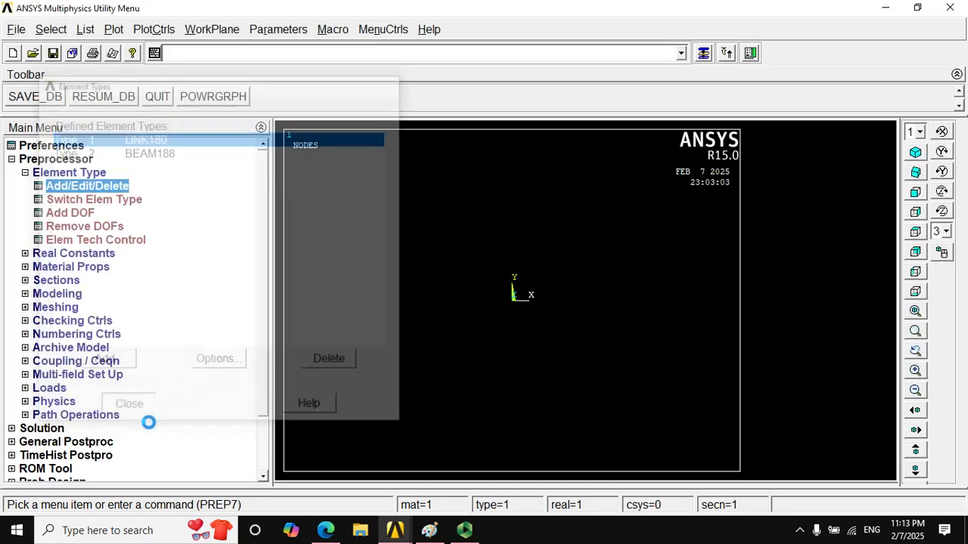
left_click(25, 173)
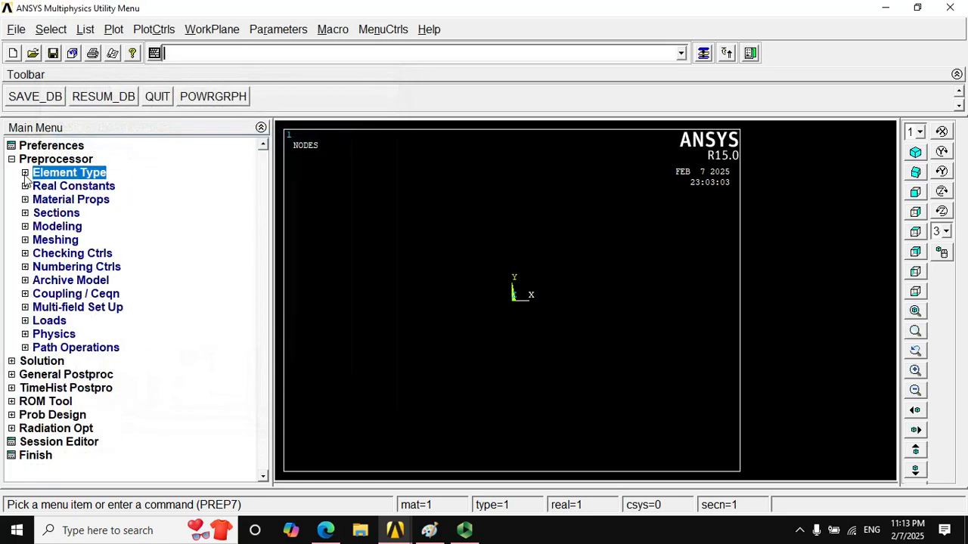
- Define real constant set 1 for the LINK180 element type with a cross-sectional area of 1
left_click(25, 186)
left_click(78, 198)
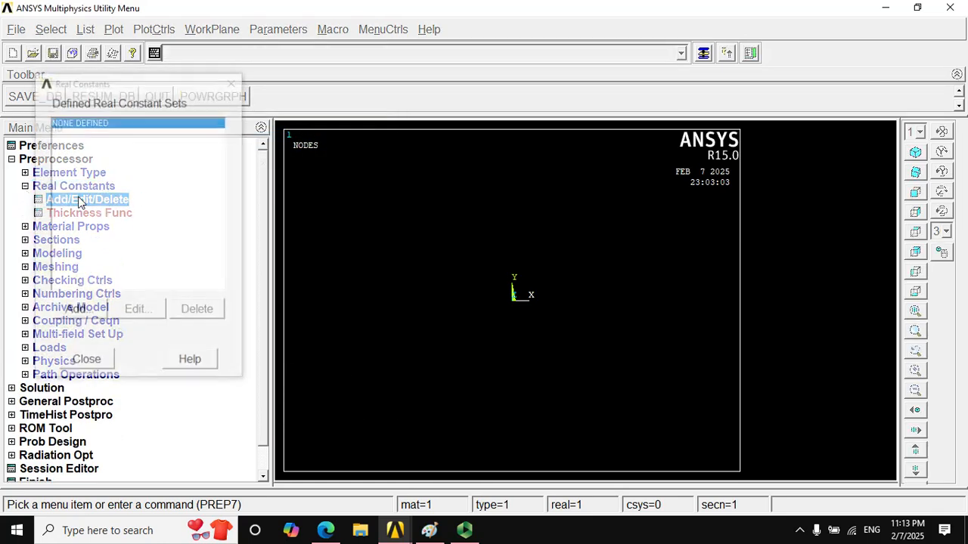
left_click(78, 310)
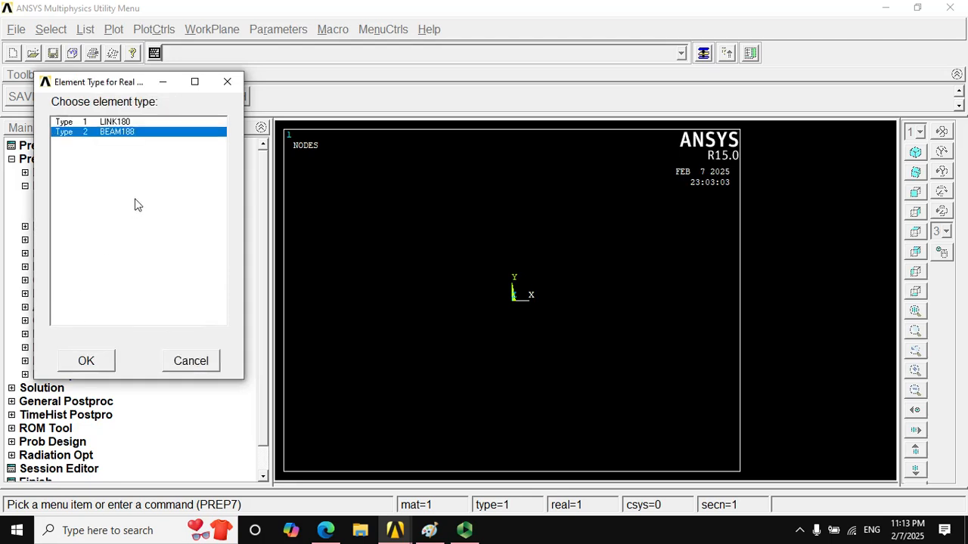
left_click(113, 125)
left_click(85, 361)
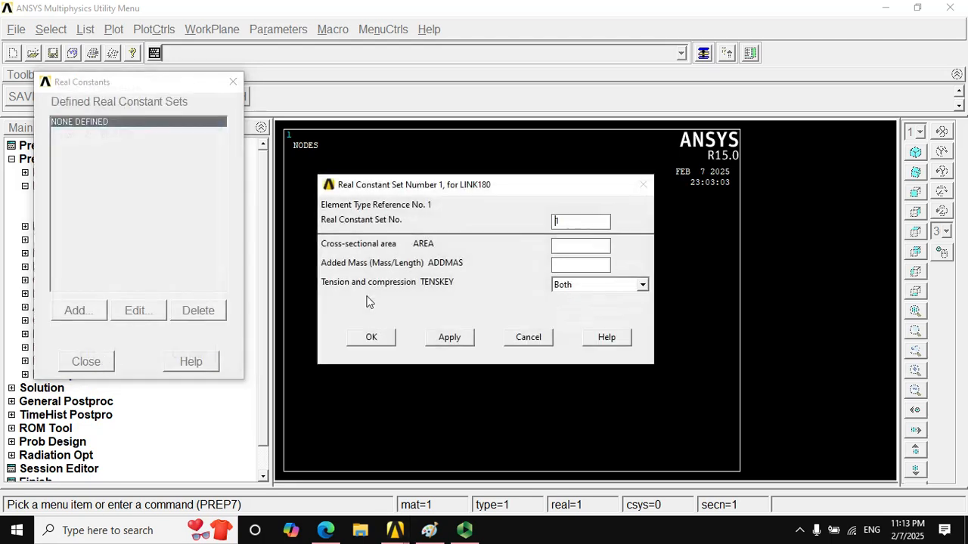
key("Tab")
left_click(429, 530)
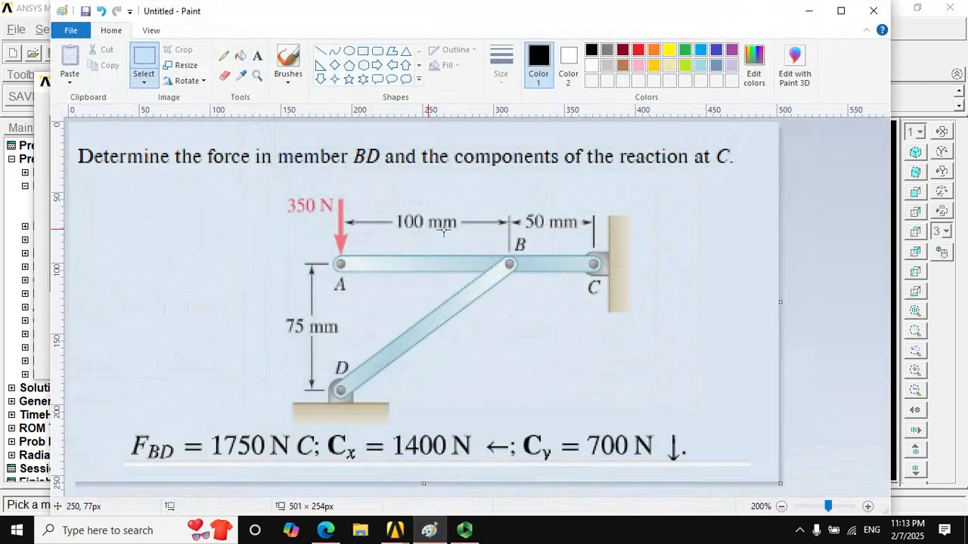
left_click(808, 10)
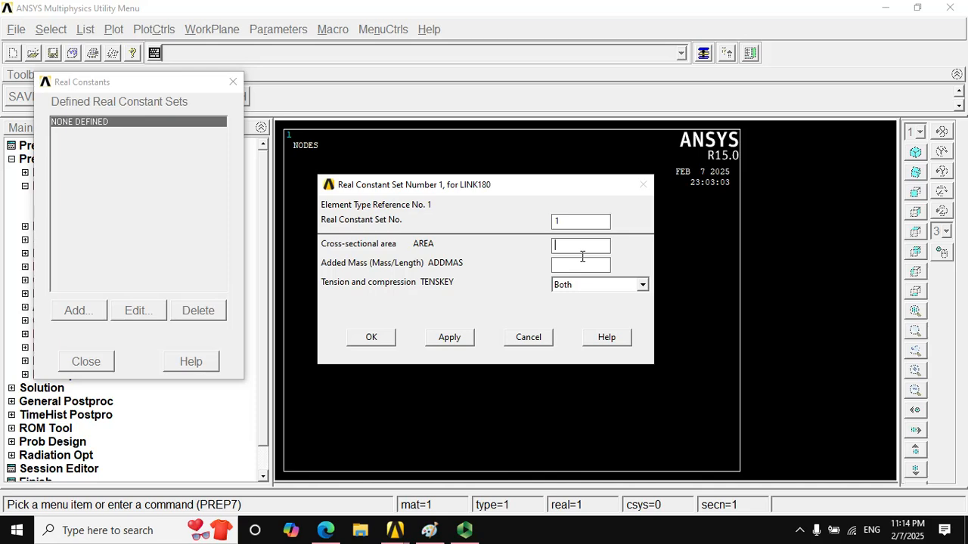
type("10")
left_click(354, 340)
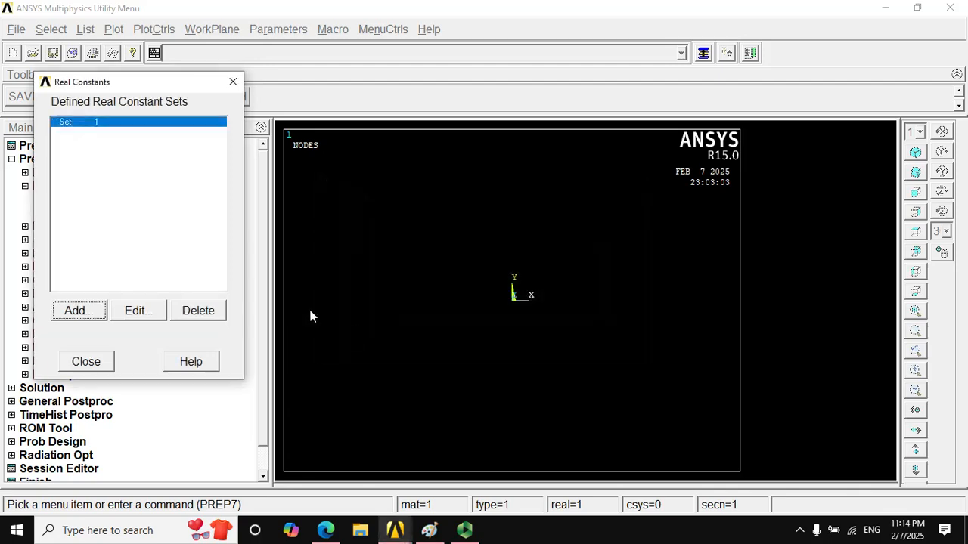
left_click(85, 362)
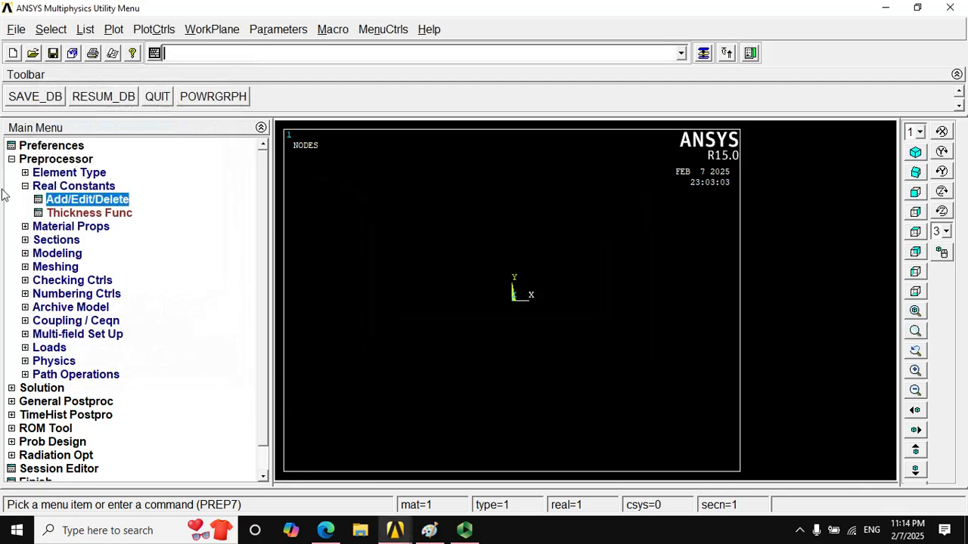
left_click(25, 187)
- Define material model 1 as structural linear elastic isotropic with EX 200000, leaving PRXY blank
left_click(25, 199)
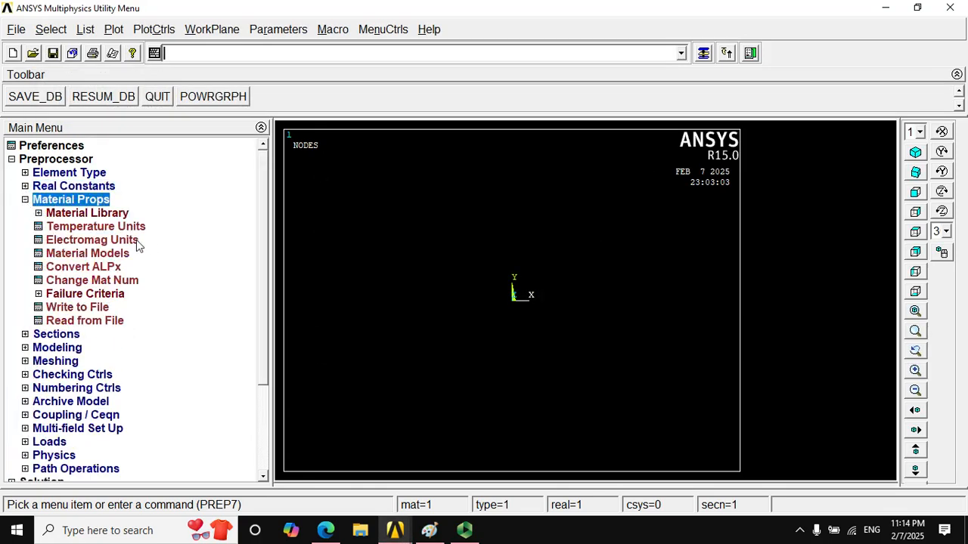
left_click(37, 213)
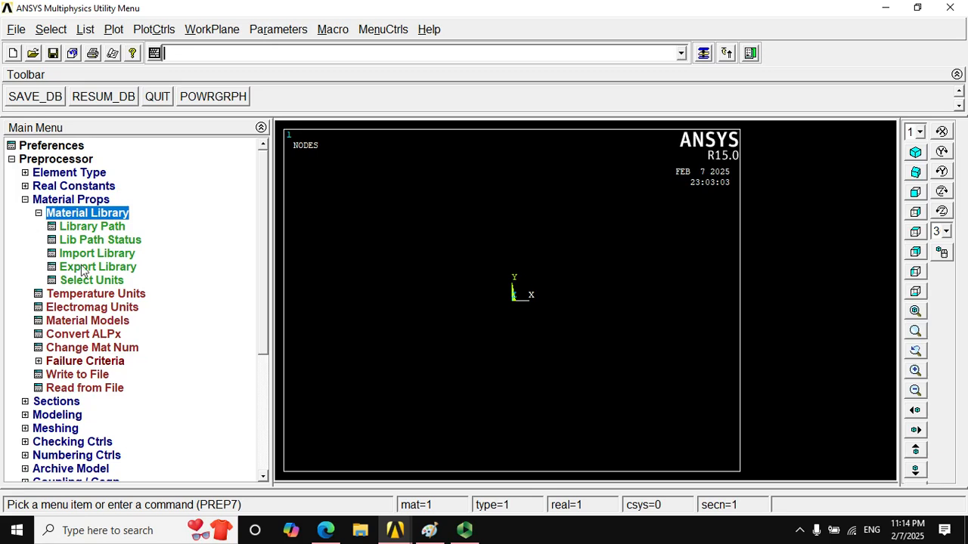
left_click(38, 214)
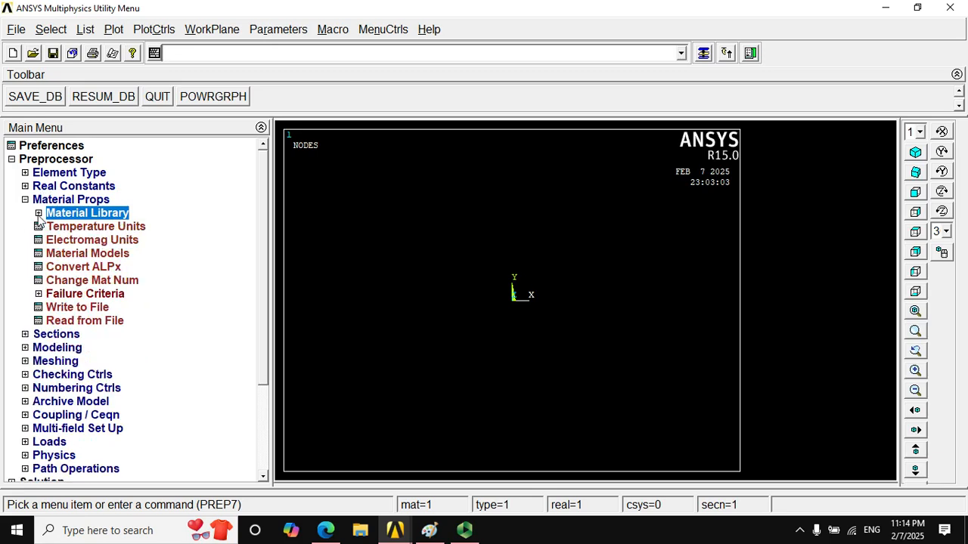
left_click(77, 255)
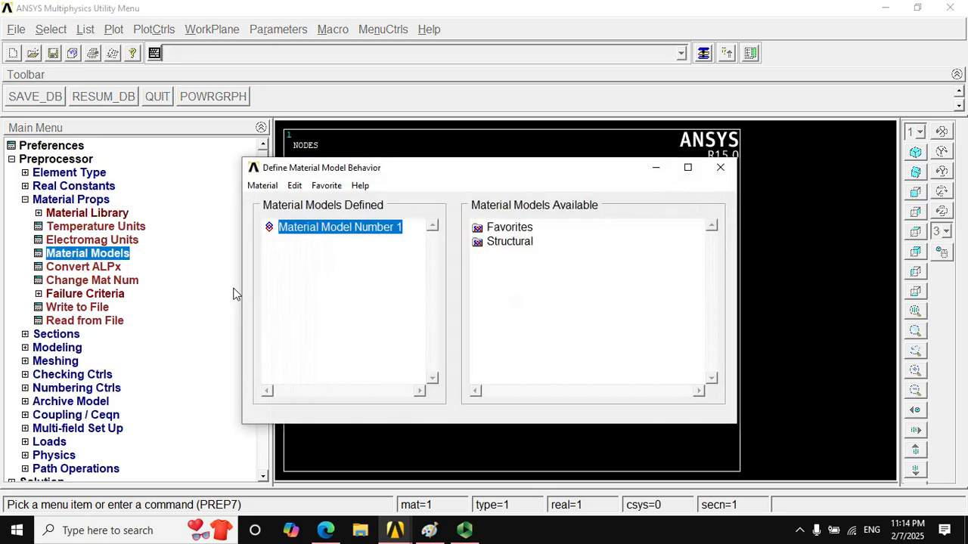
double_click(514, 242)
double_click(525, 257)
double_click(546, 270)
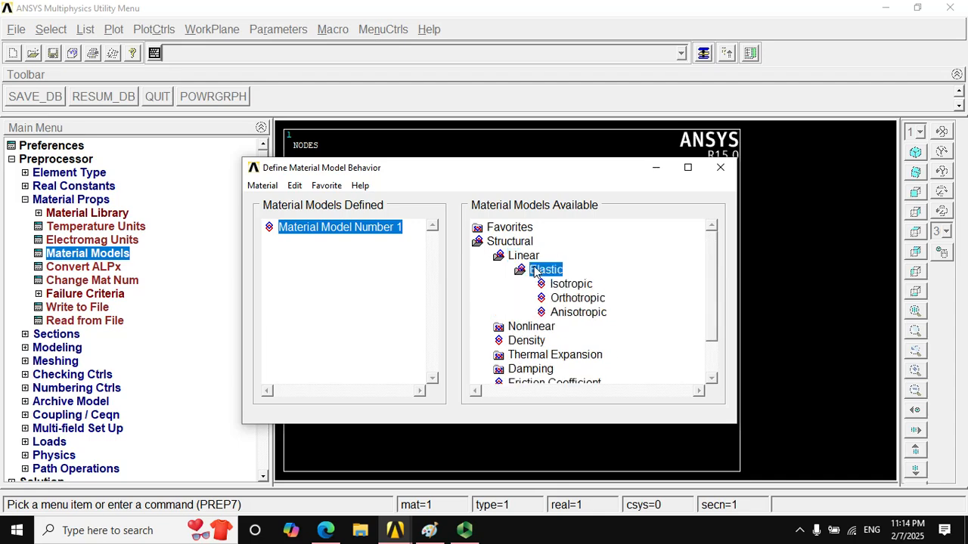
double_click(568, 283)
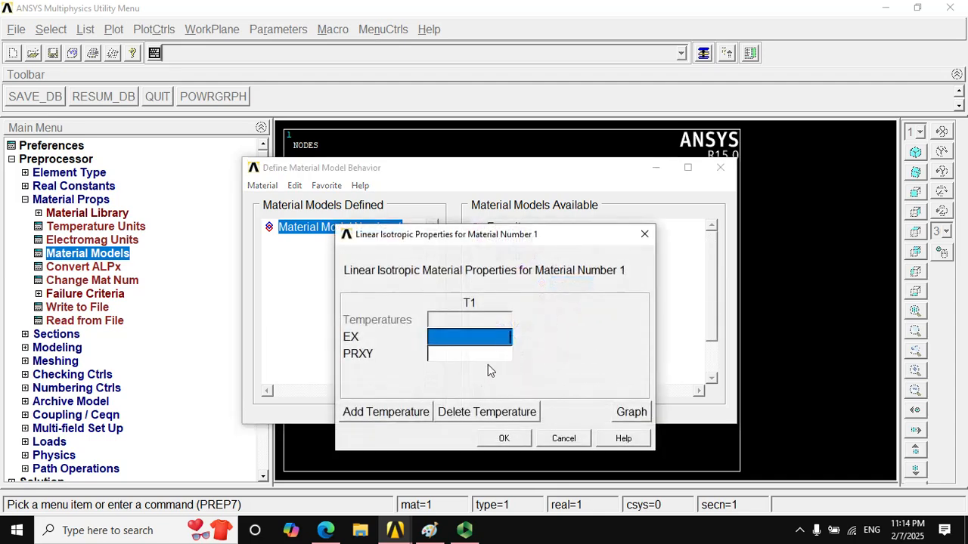
type("200")
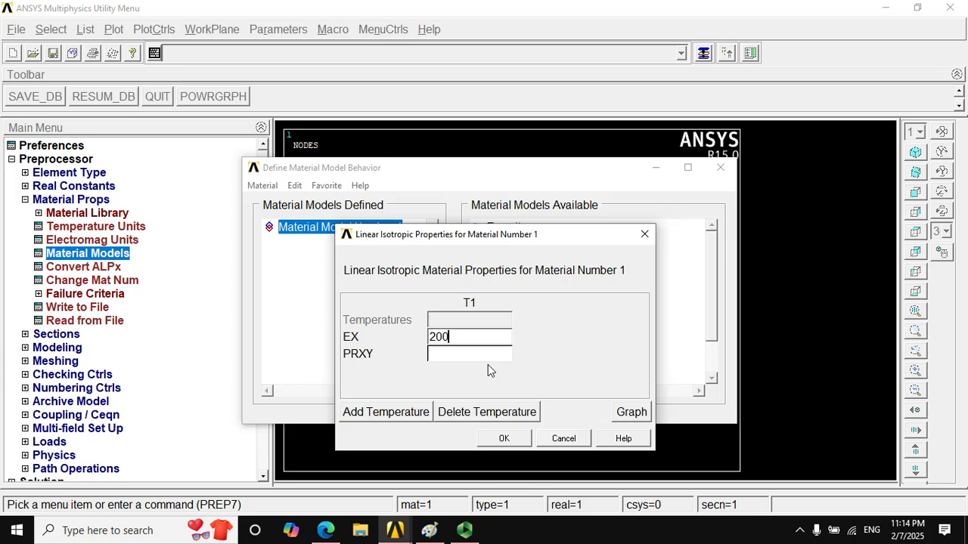
type("000")
left_click(505, 439)
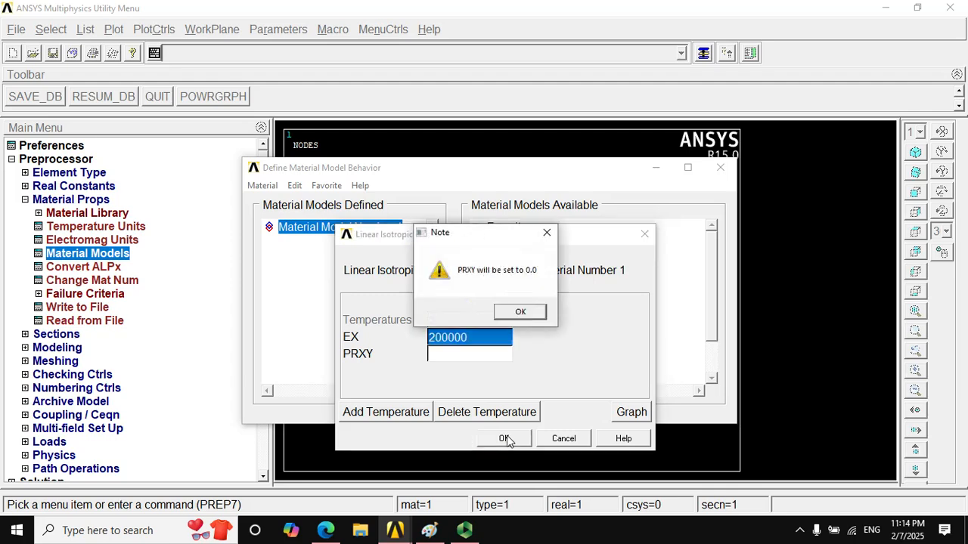
left_click(505, 308)
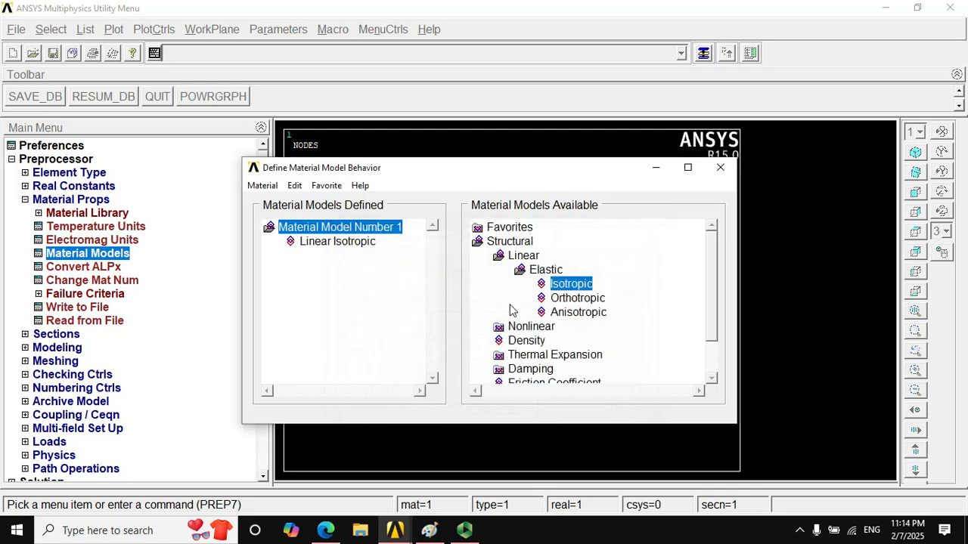
left_click(720, 168)
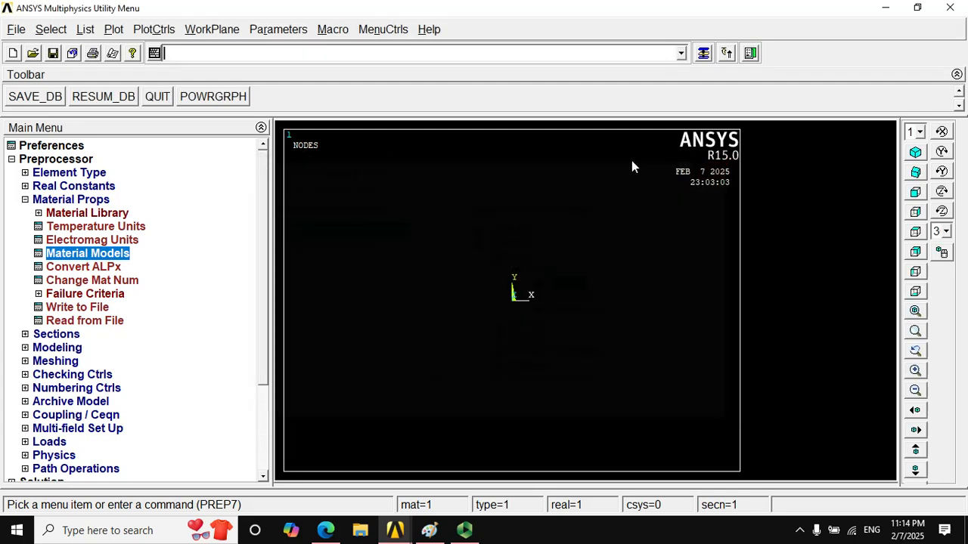
left_click(24, 199)
- Define rectangular beam section 1 as a common section with B 3.3333333 and H 3.3333333
left_click(26, 213)
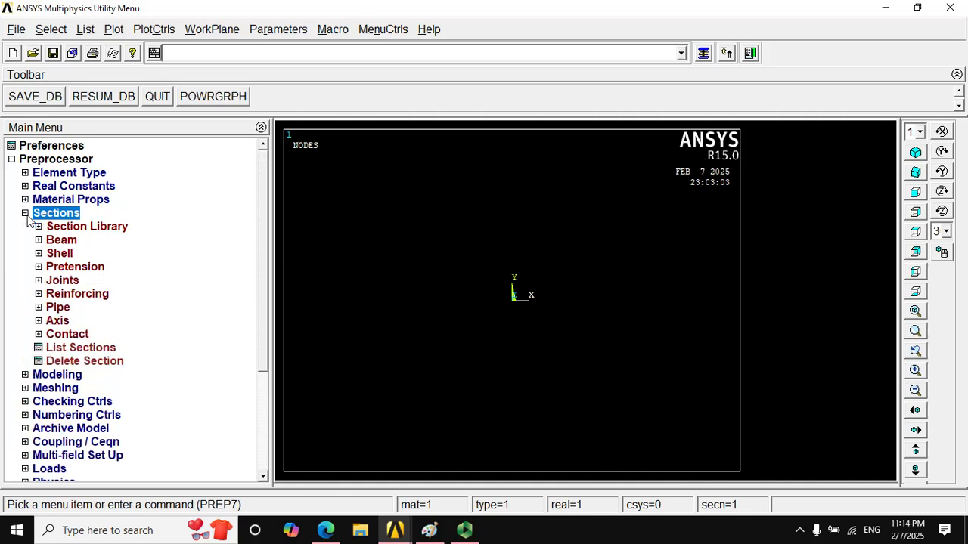
left_click(50, 240)
left_click(93, 256)
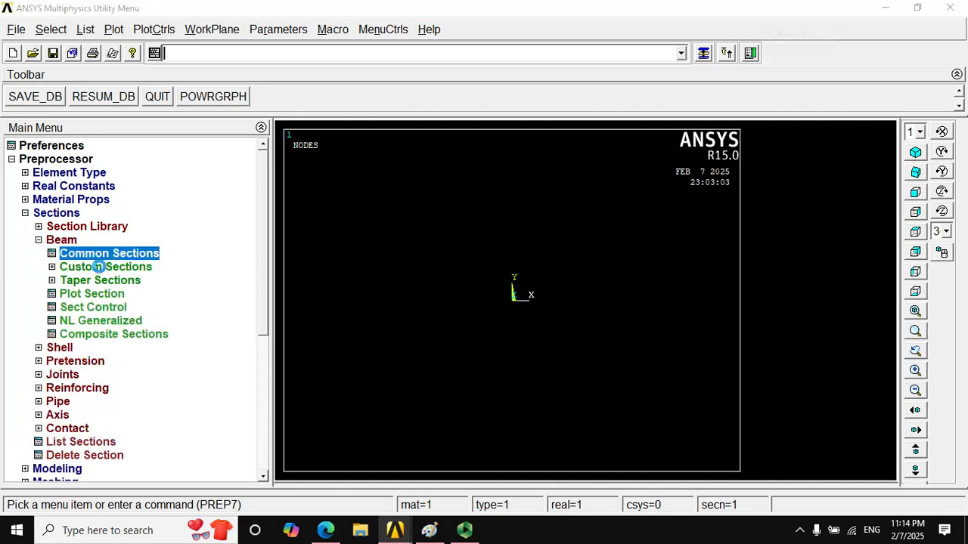
left_click_drag(823, 36, 436, 85)
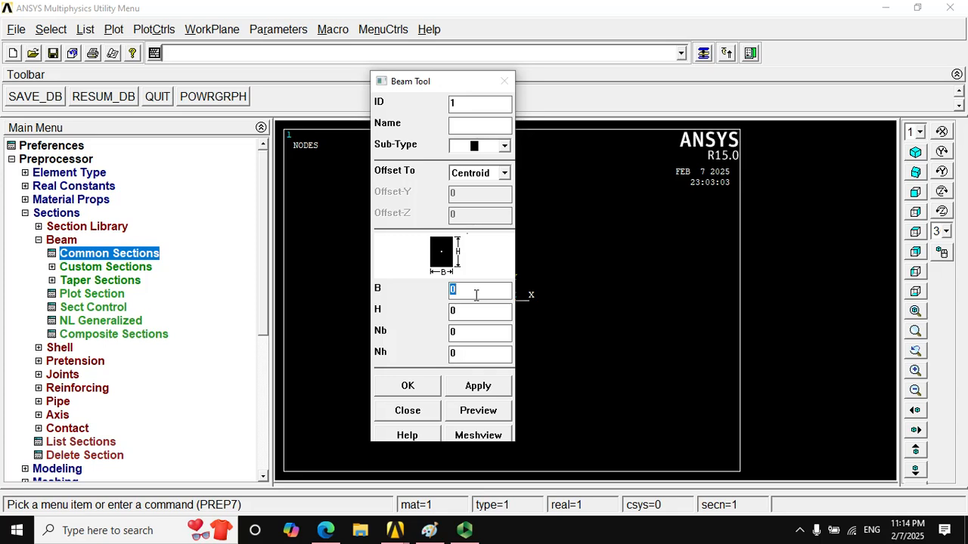
type("3.33333333.3333333")
left_click(407, 386)
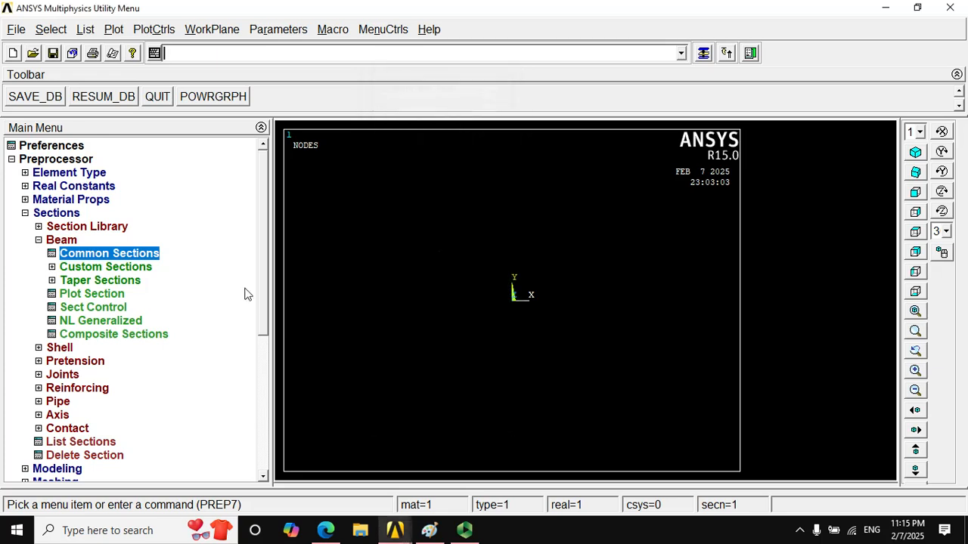
left_click(51, 240)
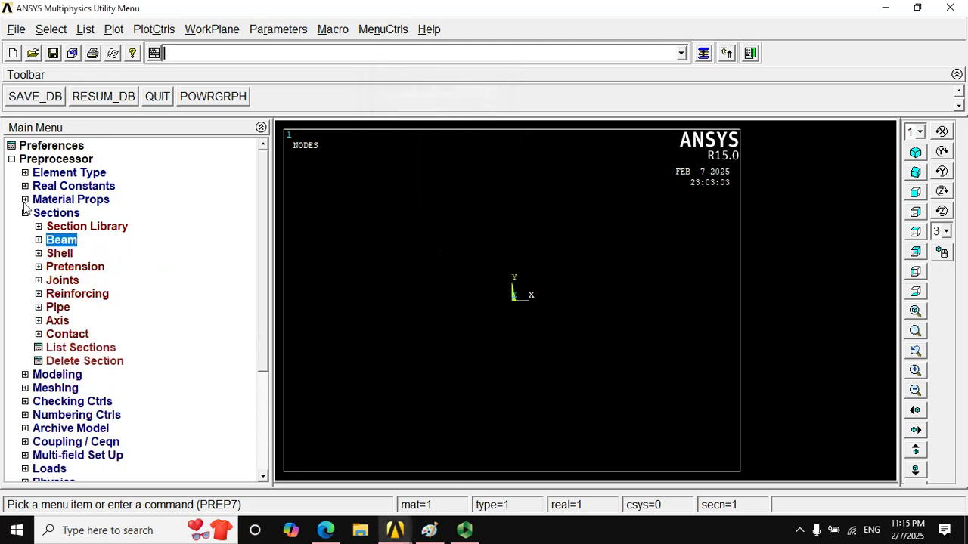
left_click(26, 214)
- Create keypoint 1 at location 0, 0, 0 in the active coordinate system, using the frame diagram in Paint as reference
left_click(25, 227)
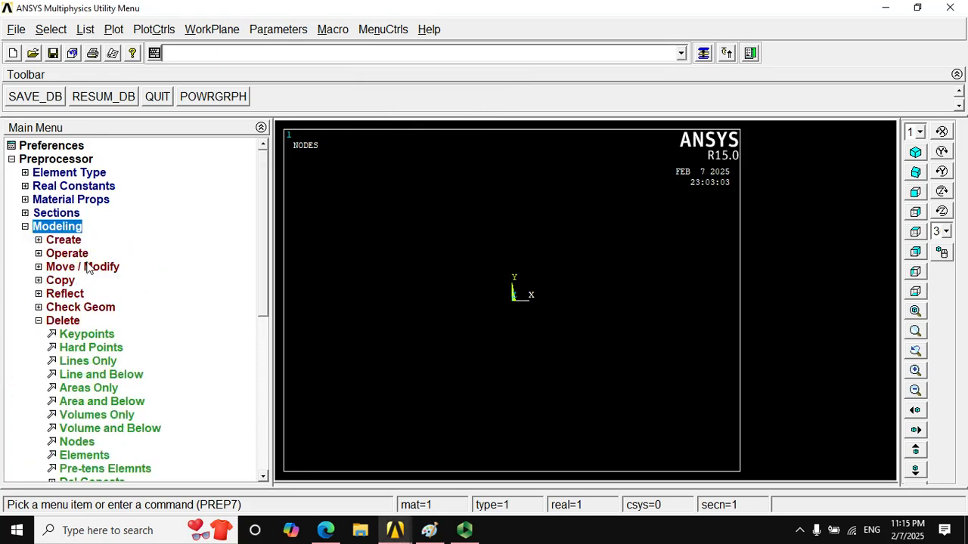
left_click(38, 240)
left_click(51, 254)
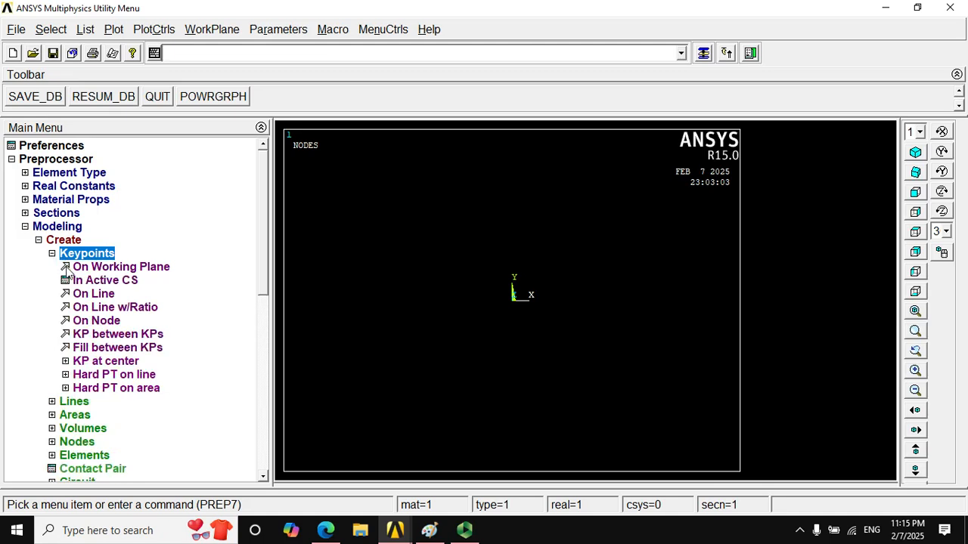
left_click(93, 287)
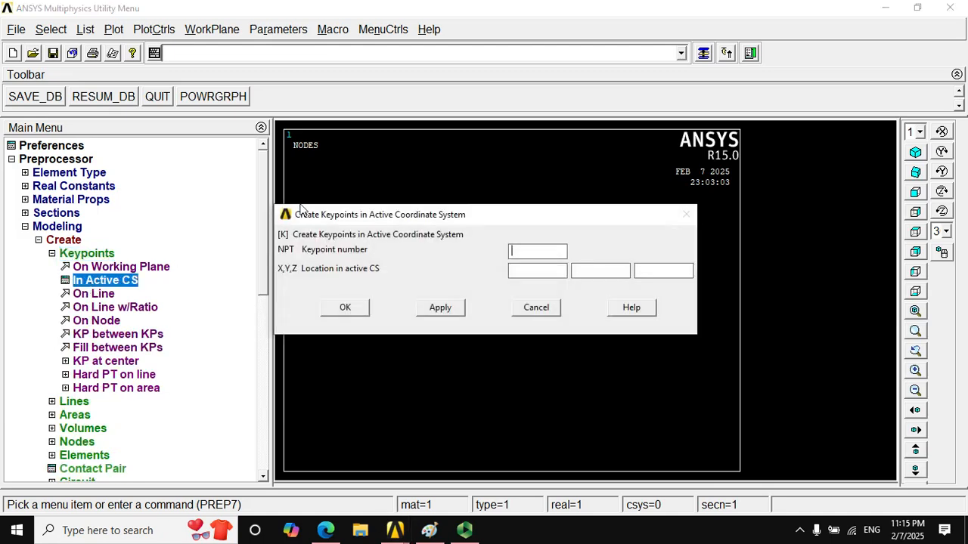
left_click_drag(364, 219, 364, 131)
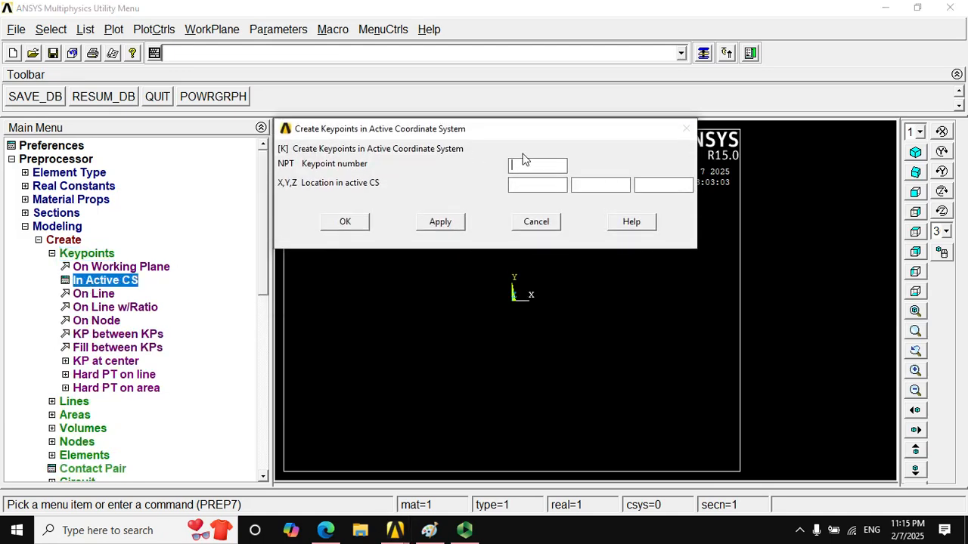
type("1")
left_click(536, 185)
left_click(430, 530)
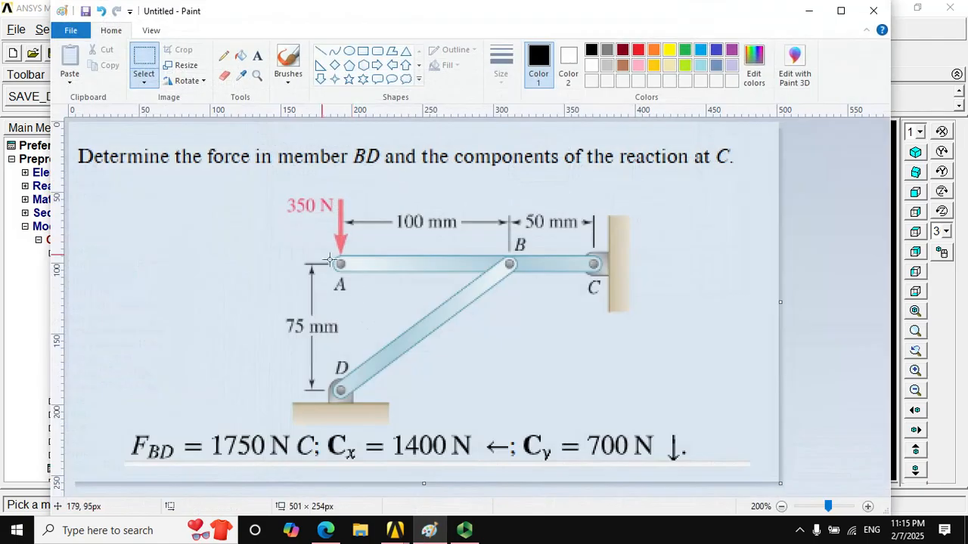
left_click(809, 10)
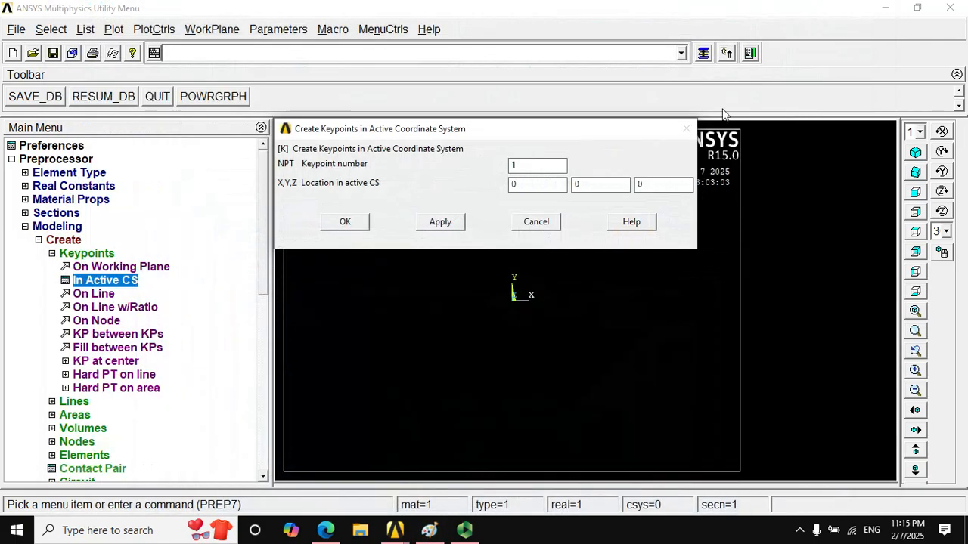
left_click(445, 222)
- Create keypoint 2 at location 100, 0, 0 in the active coordinate system
double_click(537, 169)
type("2")
left_click(429, 530)
left_click(465, 530)
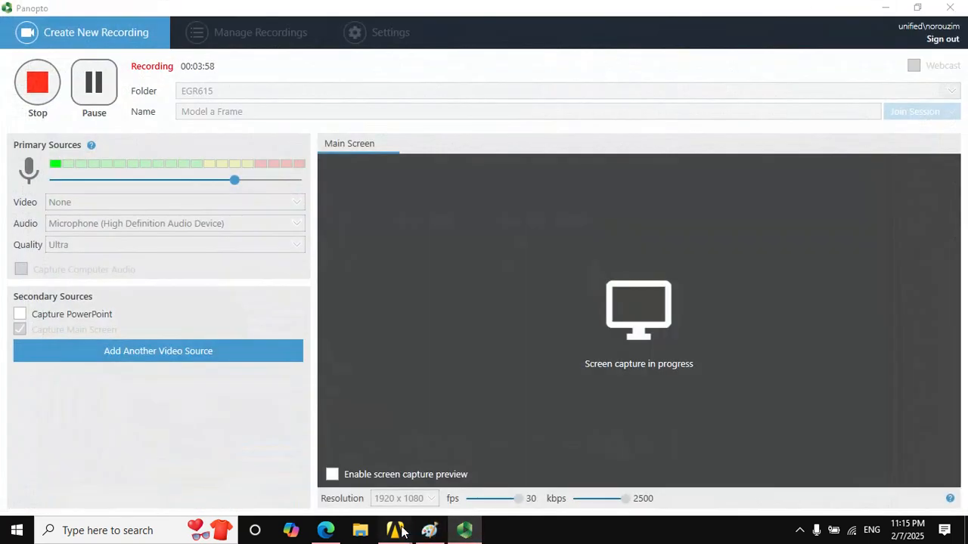
mouse_move(394, 530)
left_click(444, 474)
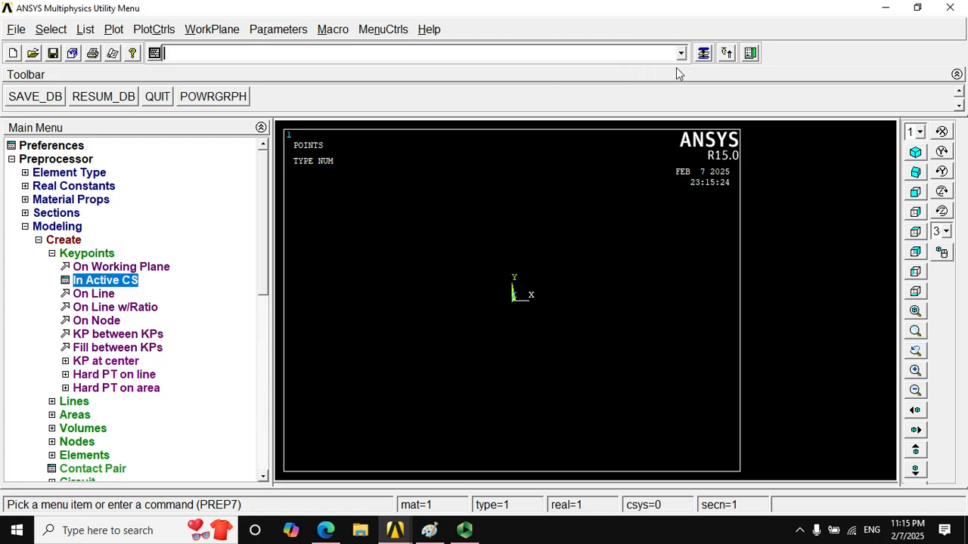
left_click(552, 189)
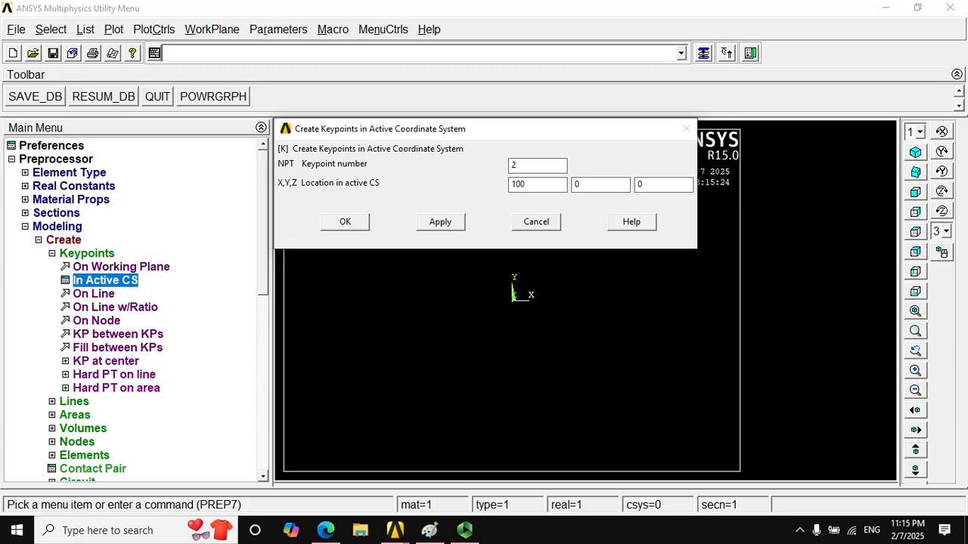
left_click(440, 221)
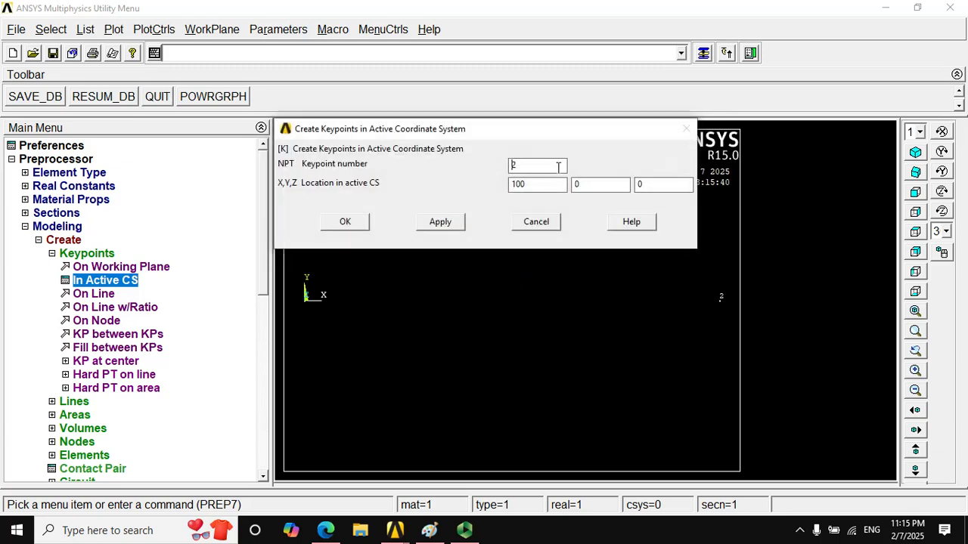
- Create keypoint 3 at location 150, 0, 0 in the active coordinate system
type("3")
left_click(433, 532)
left_click(434, 533)
double_click(553, 188)
type("1")
left_click(437, 221)
left_click_drag(450, 132, 447, 158)
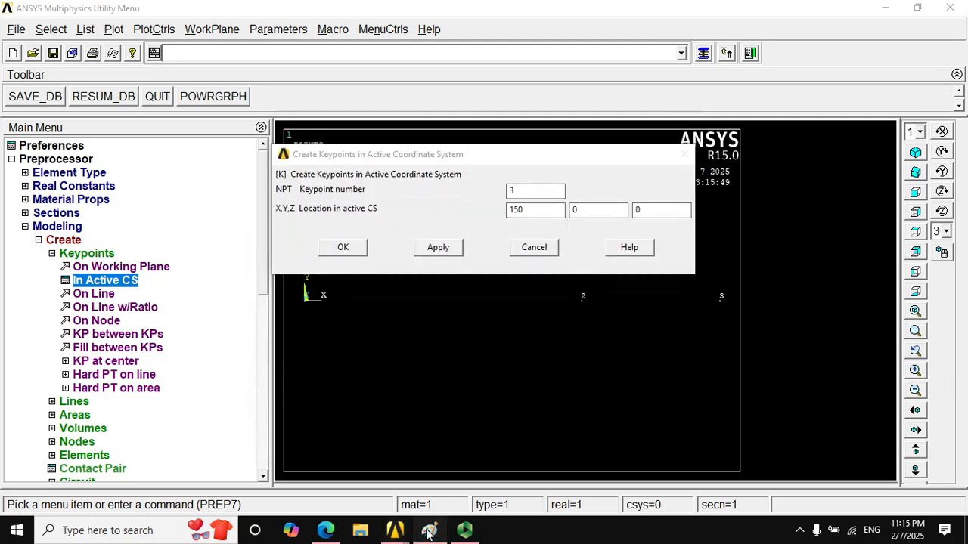
- Check the frame diagram in Paint and create keypoint 4 at location 0, -75, 0 in the active coordinate system
left_click(428, 531)
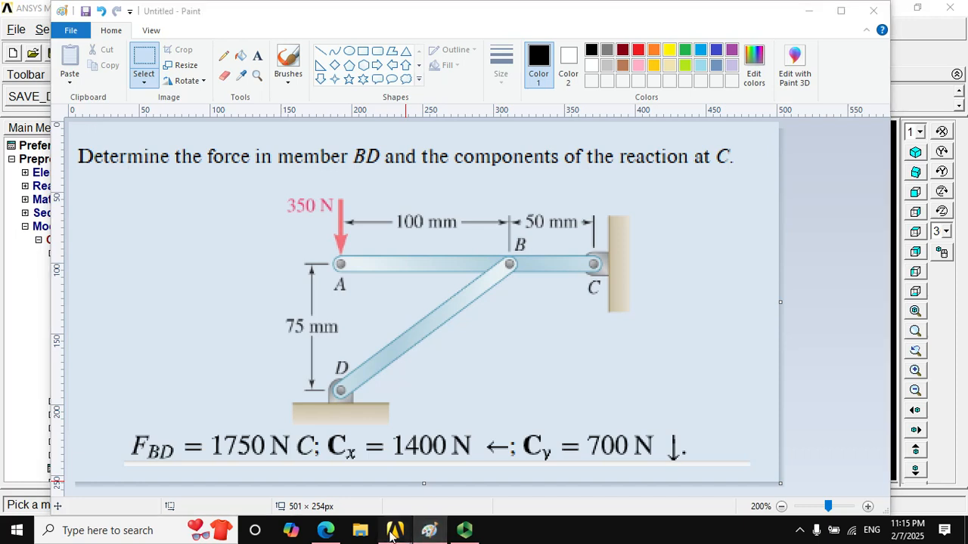
mouse_move(391, 533)
left_click(442, 472)
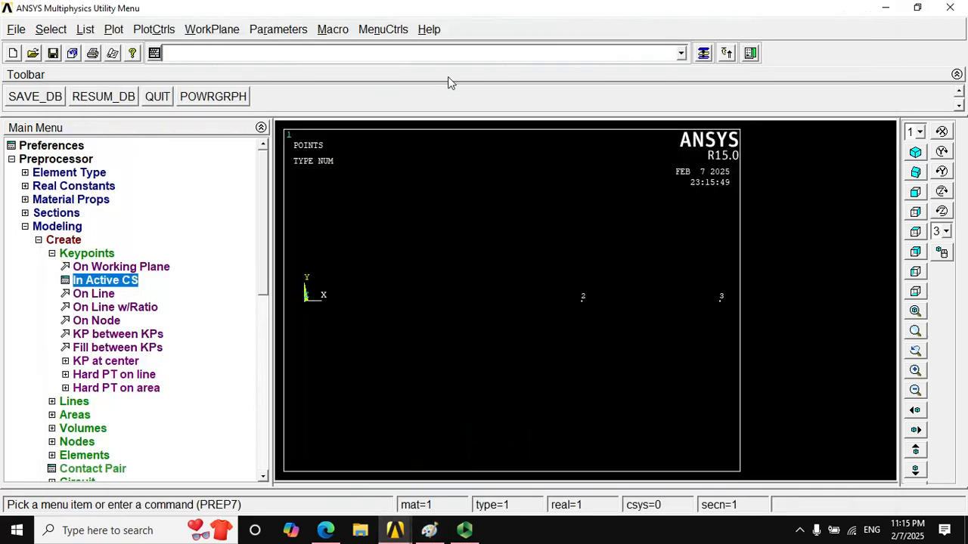
left_click(703, 53)
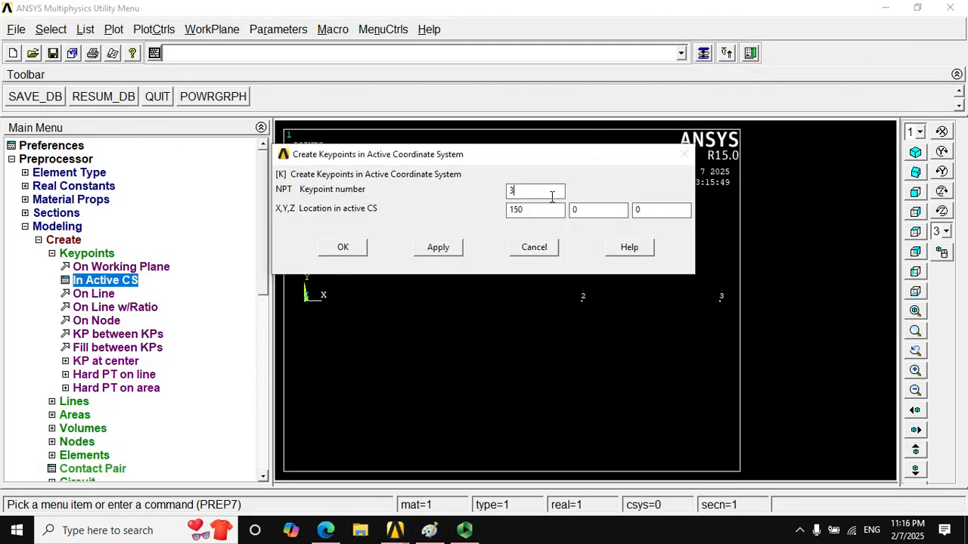
type("4")
key("Tab")
type("0")
key("Tab")
type("-75")
left_click(355, 249)
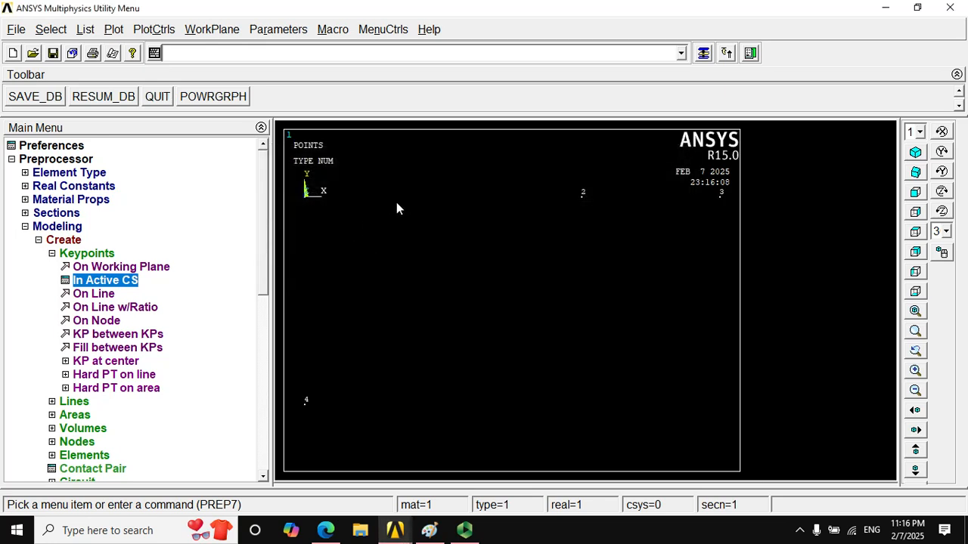
left_click(38, 240)
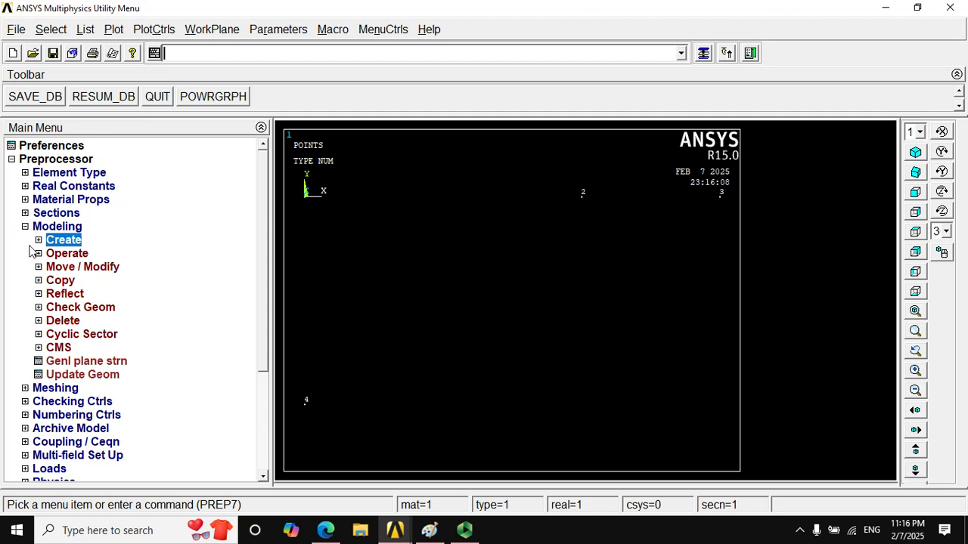
left_click(38, 240)
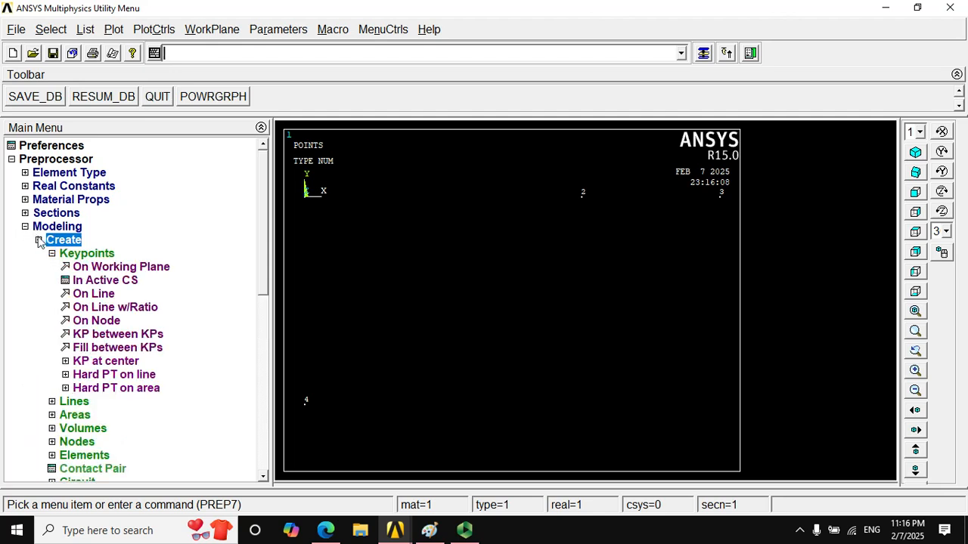
left_click(49, 243)
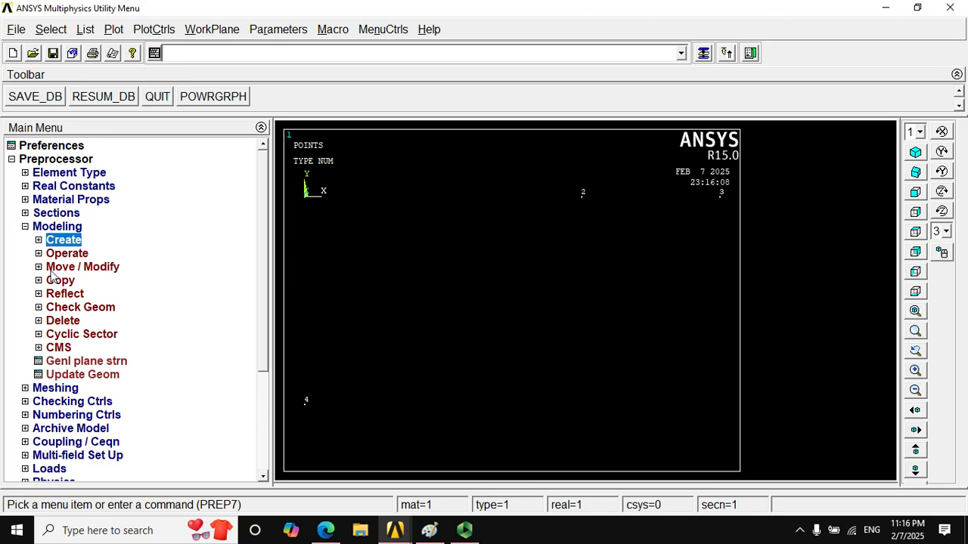
left_click(47, 242)
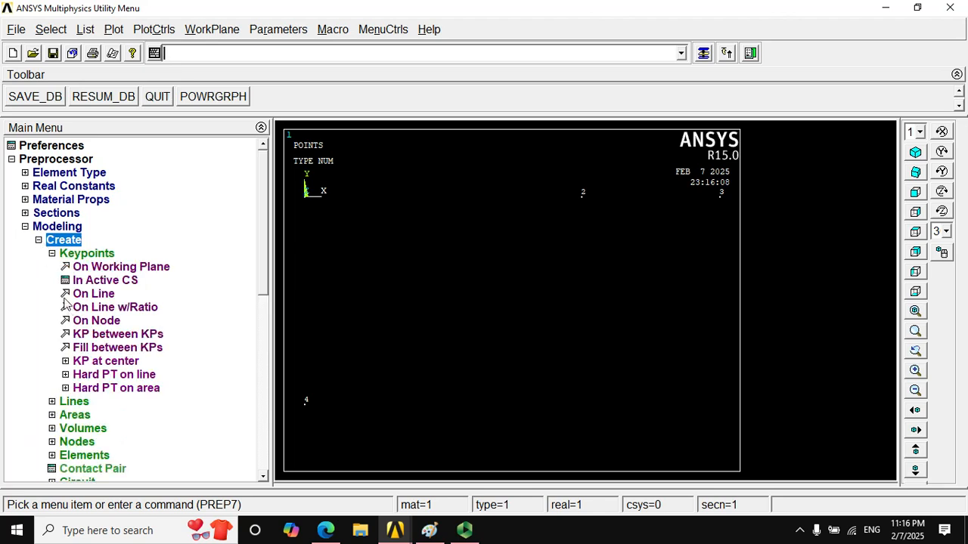
- Create straight lines joining keypoints 1 and 2, 2 and 3, 1 and 4, and 4 and 2
left_click(53, 253)
left_click(54, 269)
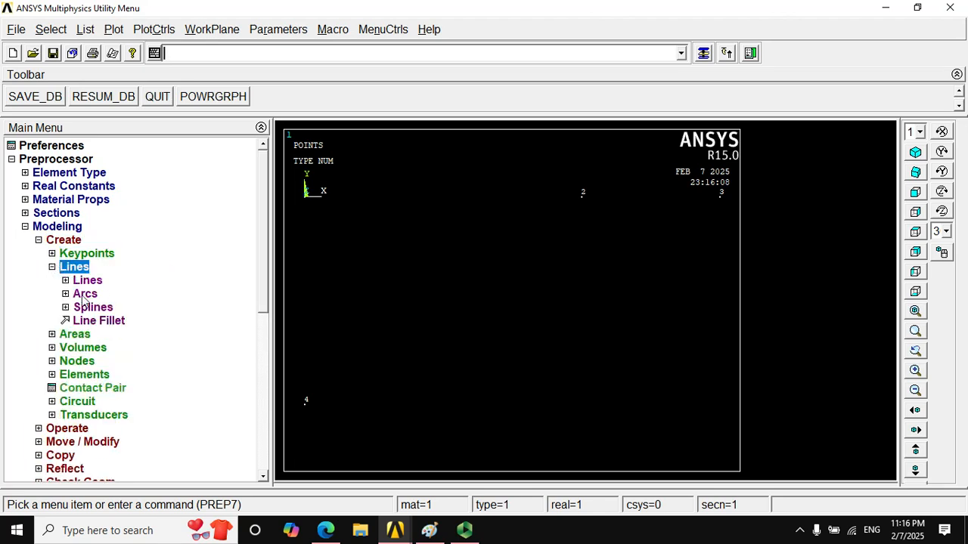
left_click(84, 281)
left_click(93, 295)
left_click(322, 200)
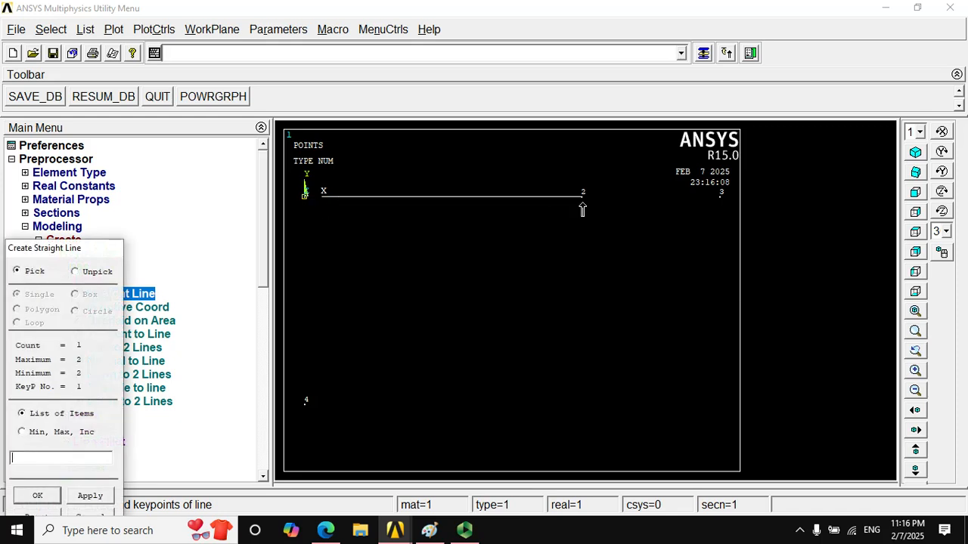
left_click(721, 195)
left_click(330, 406)
left_click(330, 409)
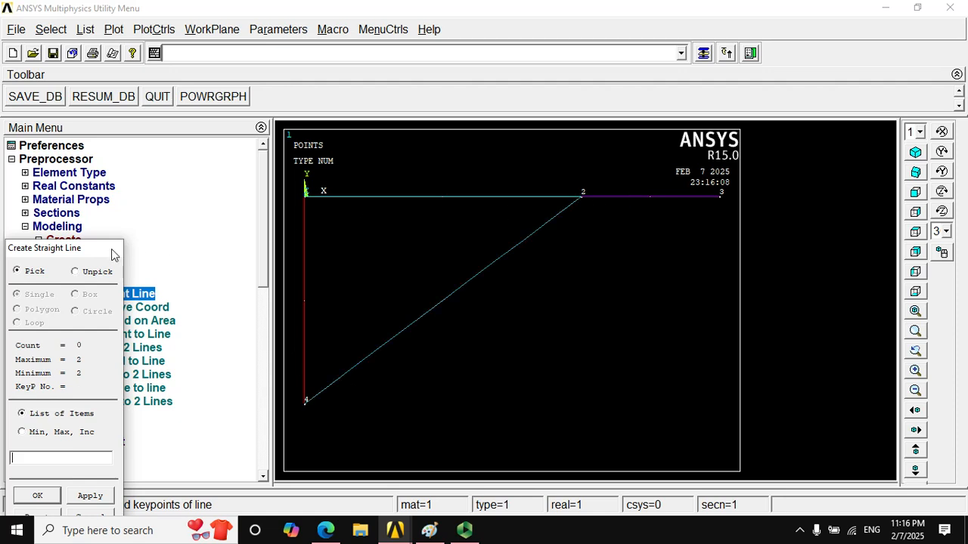
left_click_drag(113, 255, 289, 128)
left_click(266, 391)
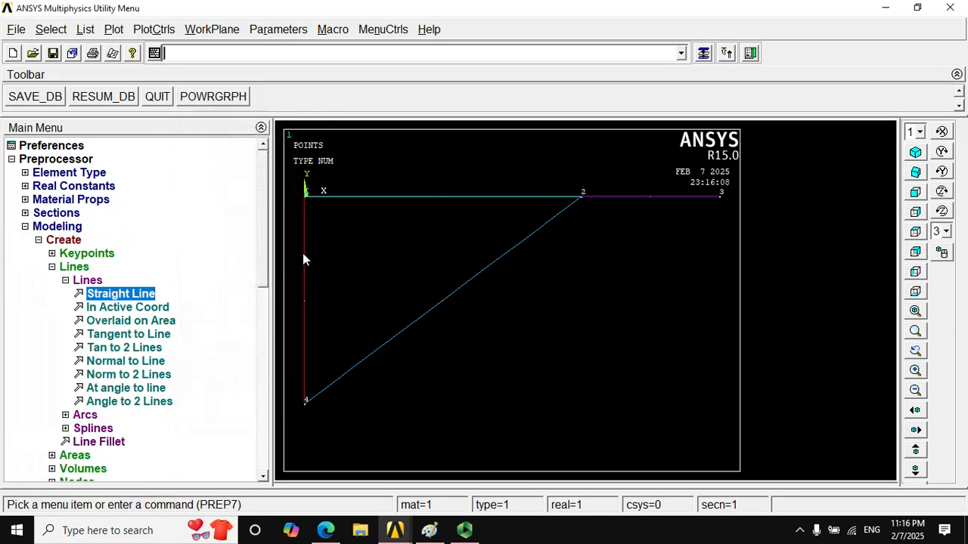
- Delete only the vertical line between keypoints 1 and 4, keeping its keypoints
left_click(65, 281)
left_click(53, 267)
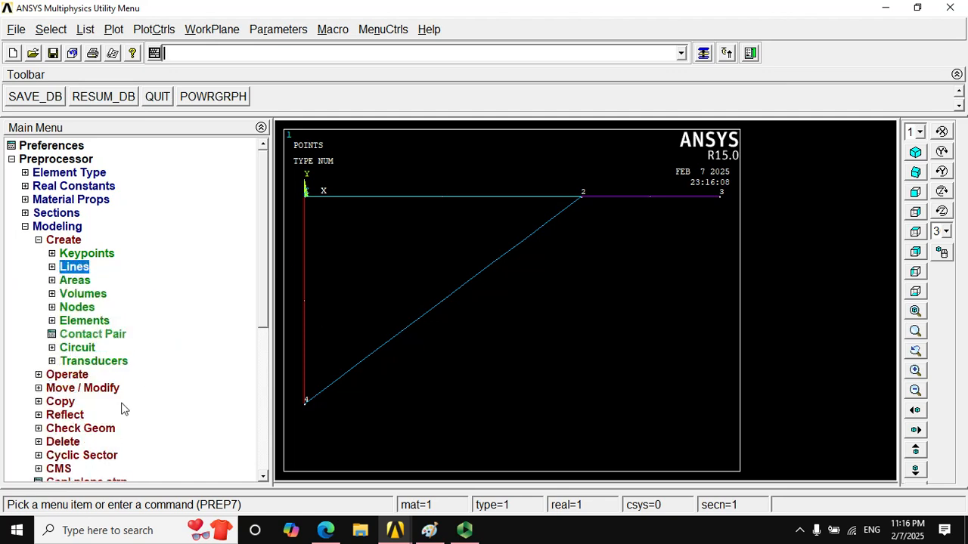
left_click(39, 442)
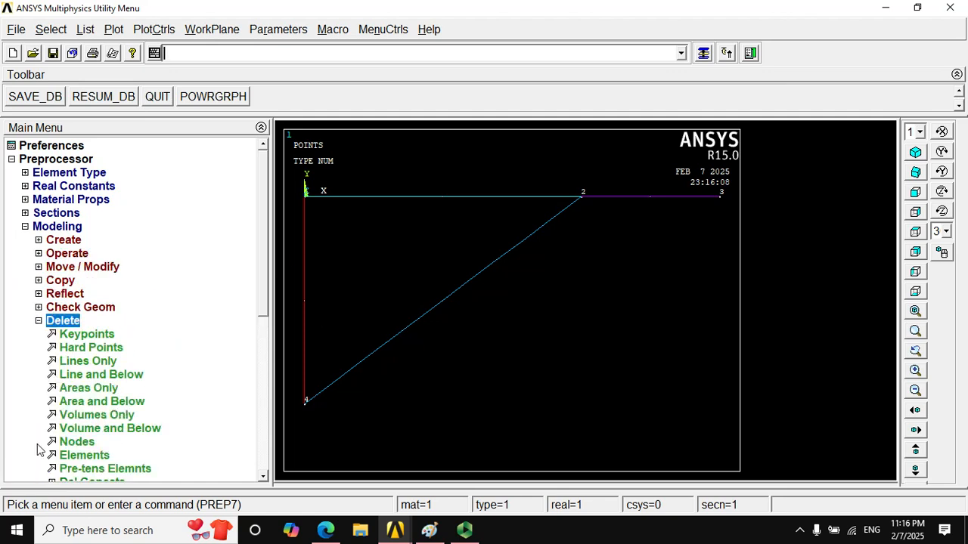
left_click(88, 361)
left_click(318, 295)
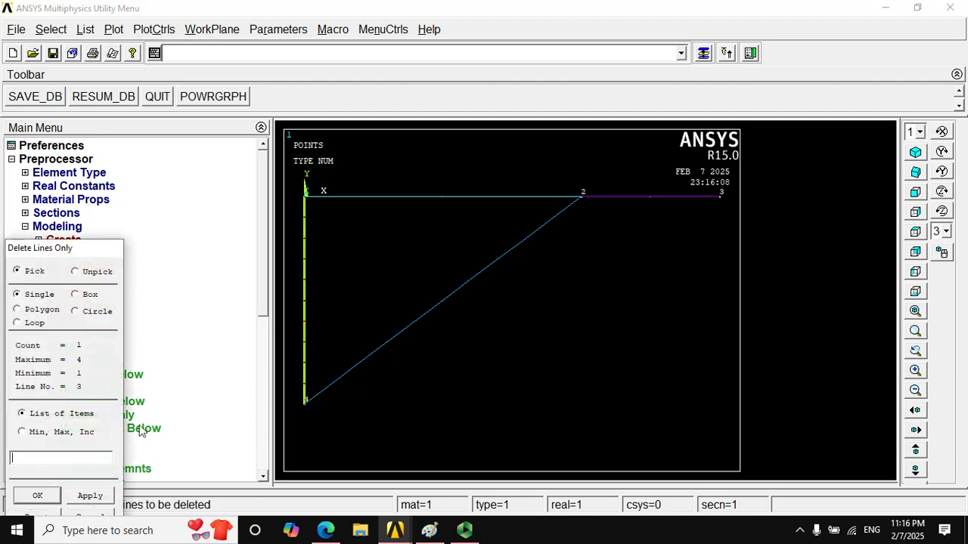
left_click(38, 495)
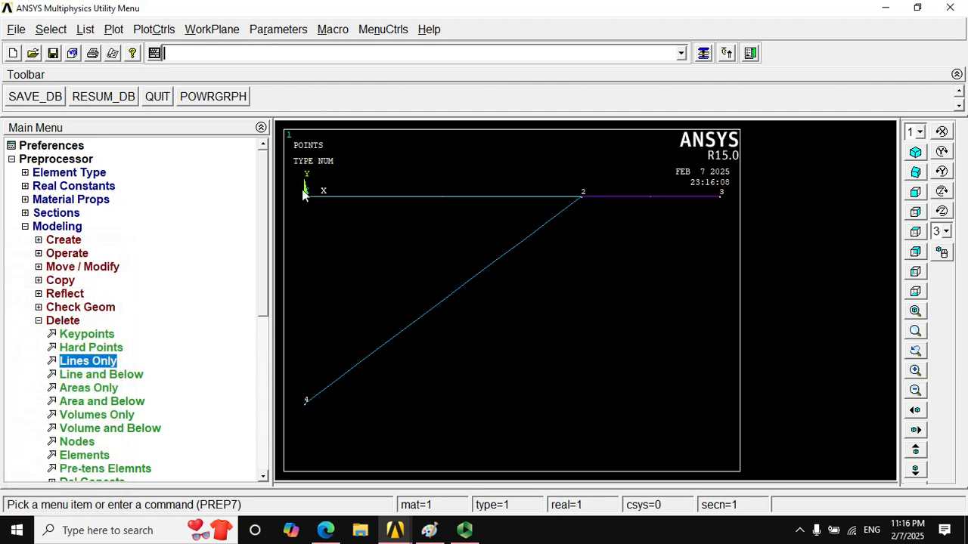
left_click(25, 226)
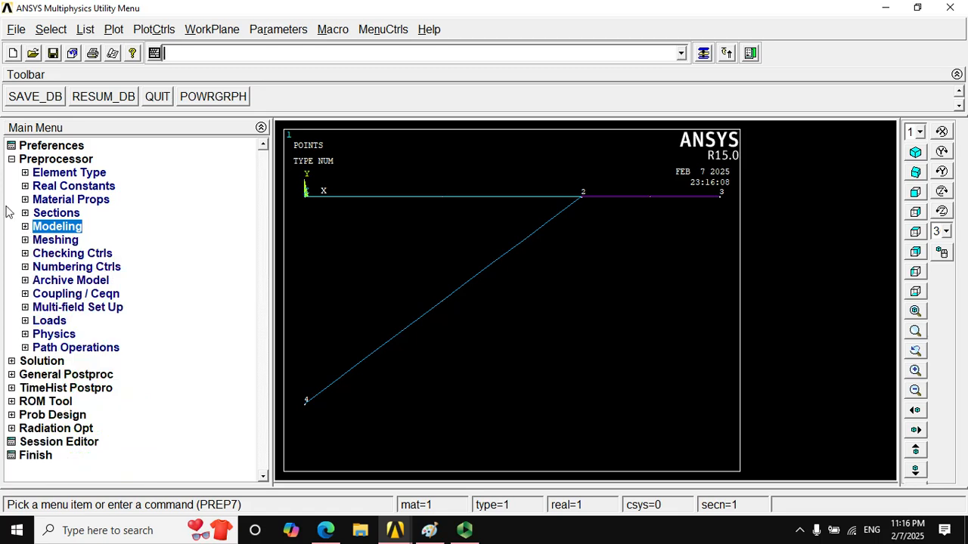
- Assign material 1, real constant set 1, element type 2 BEAM188 and section 1 to the two horizontal lines between keypoints 1, 2 and 3
left_click(12, 159)
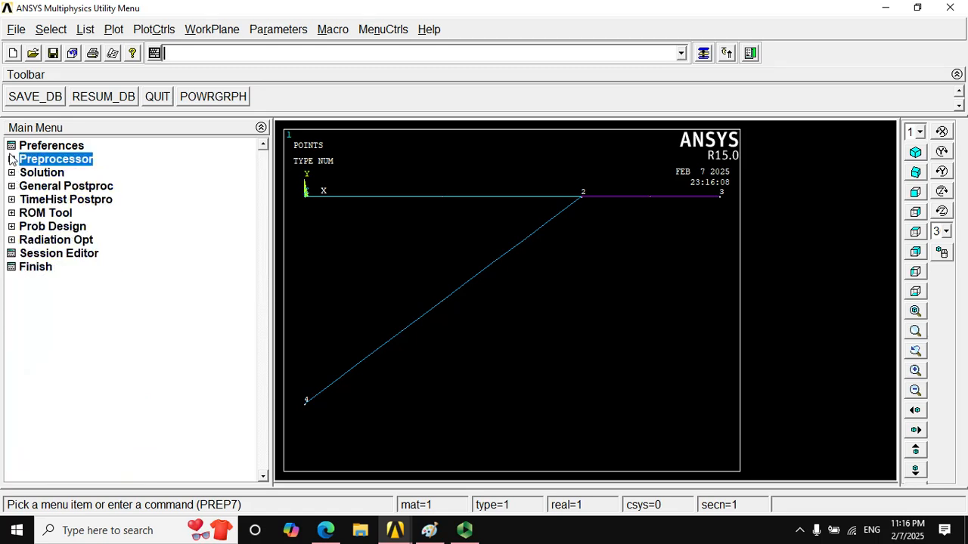
left_click(11, 159)
left_click(25, 240)
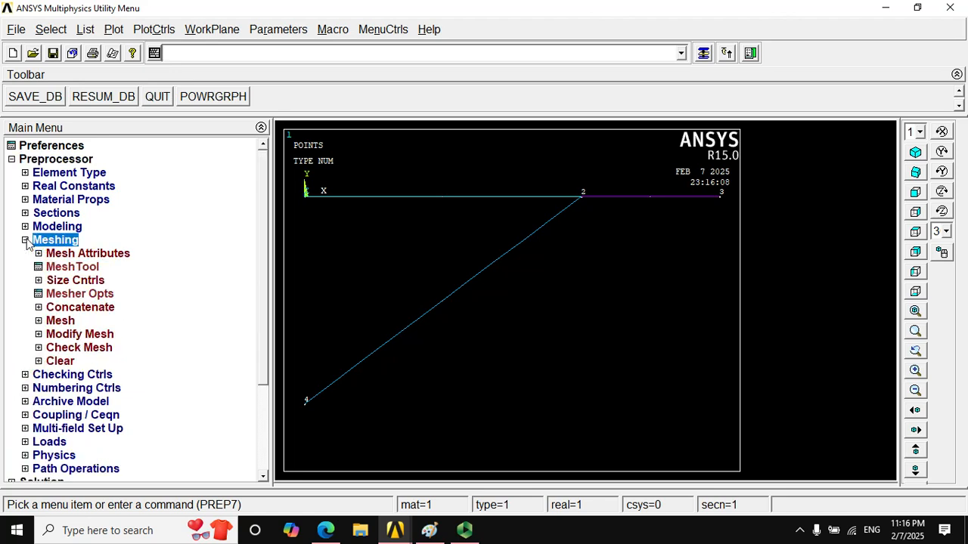
left_click(38, 255)
left_click(39, 254)
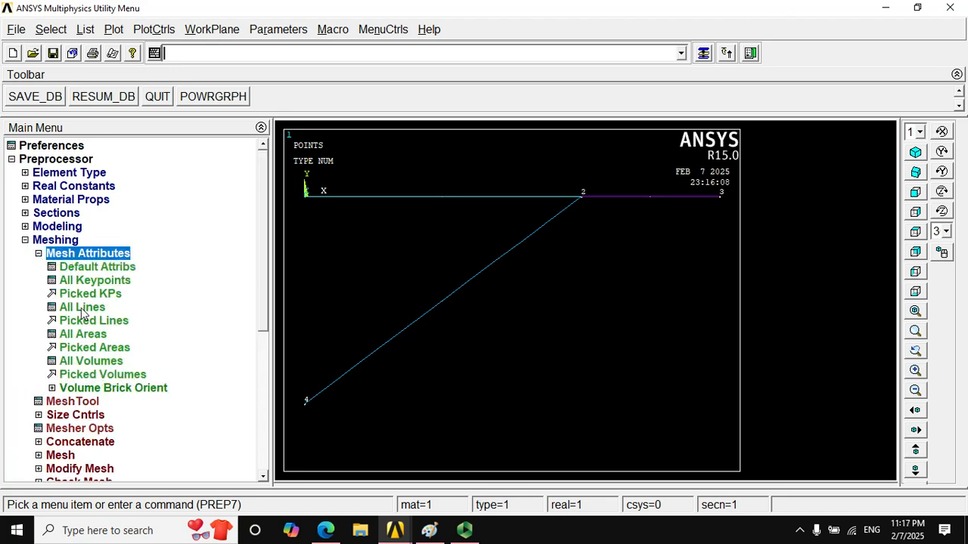
left_click(85, 322)
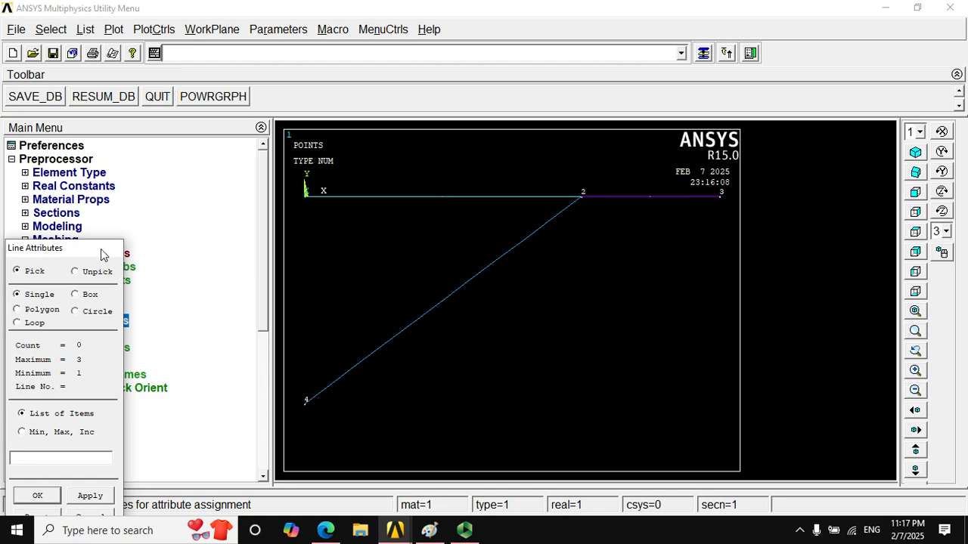
left_click_drag(103, 254, 182, 123)
left_click(424, 196)
left_click(684, 196)
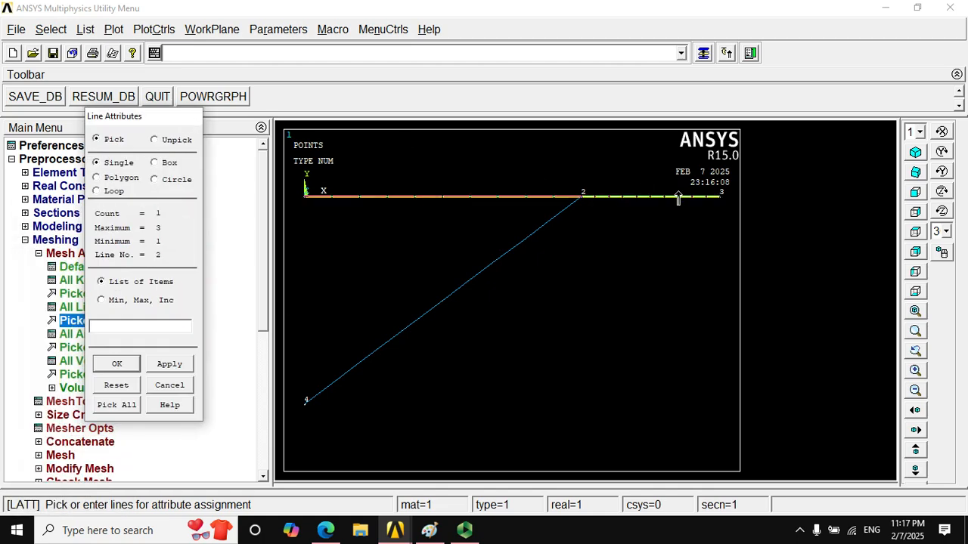
left_click(117, 364)
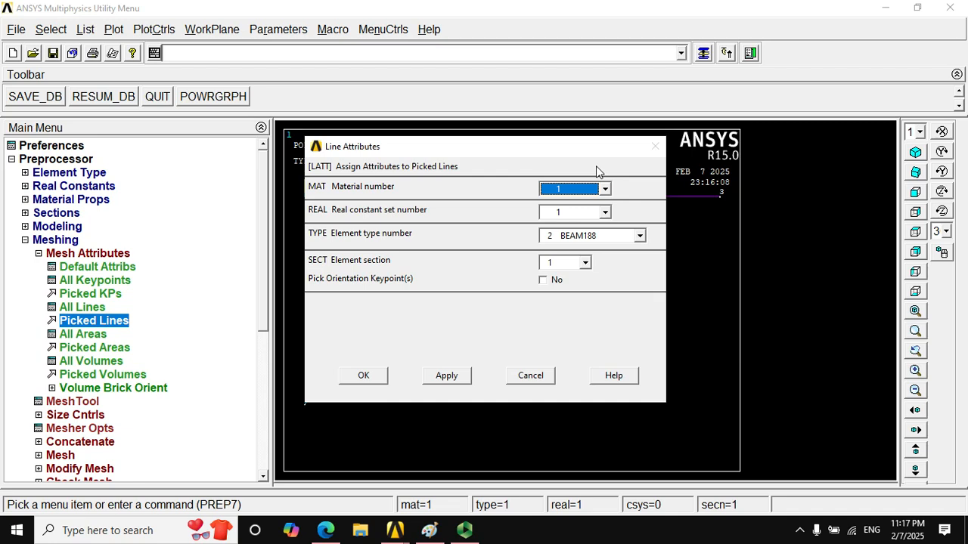
left_click(563, 212)
left_click(564, 214)
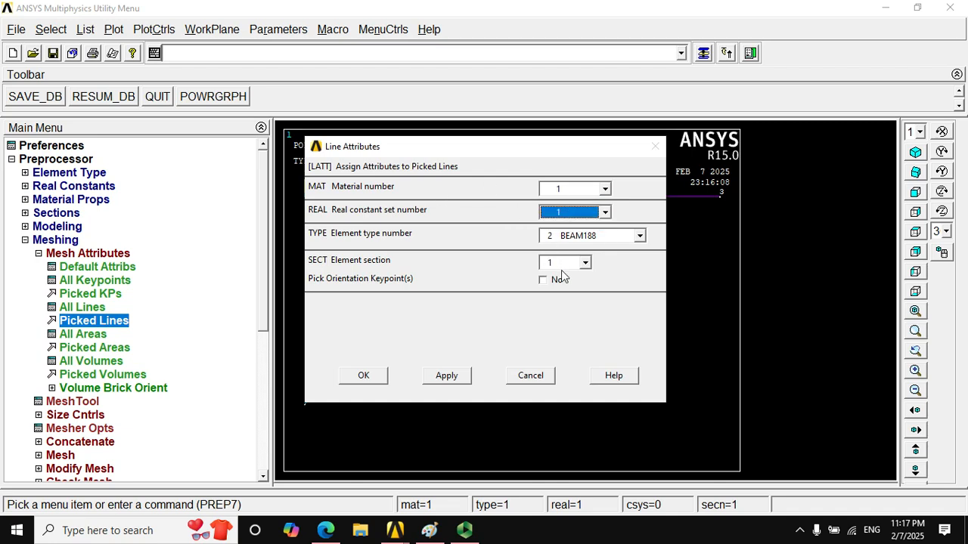
left_click(374, 382)
- Assign material 1, real constant set 1 and element type 1 LINK180 to the diagonal line between keypoints 2 and 4
left_click(125, 321)
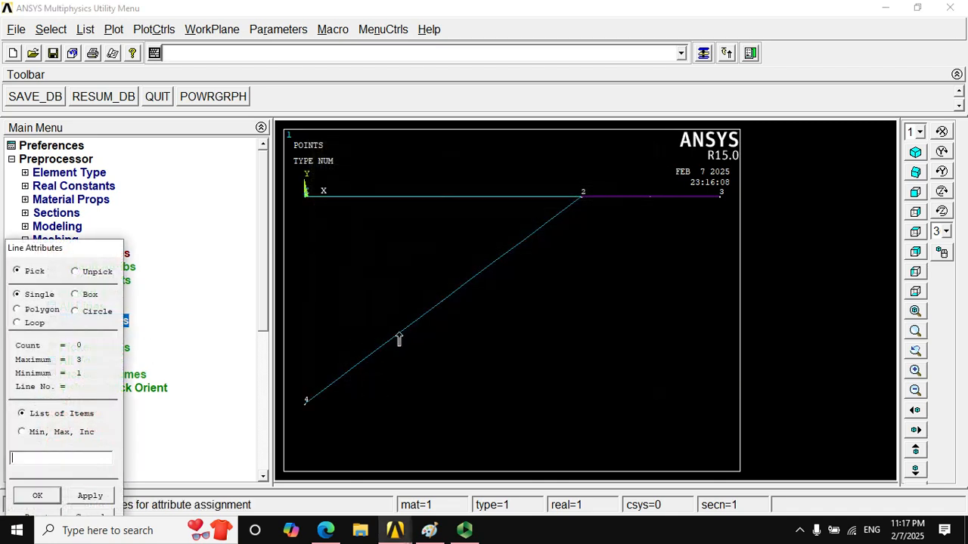
left_click(421, 341)
left_click(60, 495)
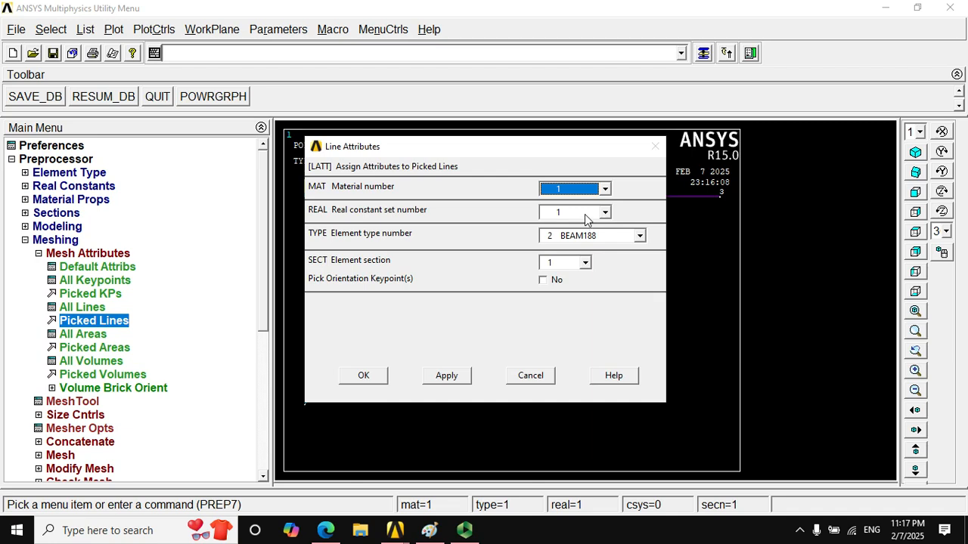
left_click(588, 236)
left_click(575, 250)
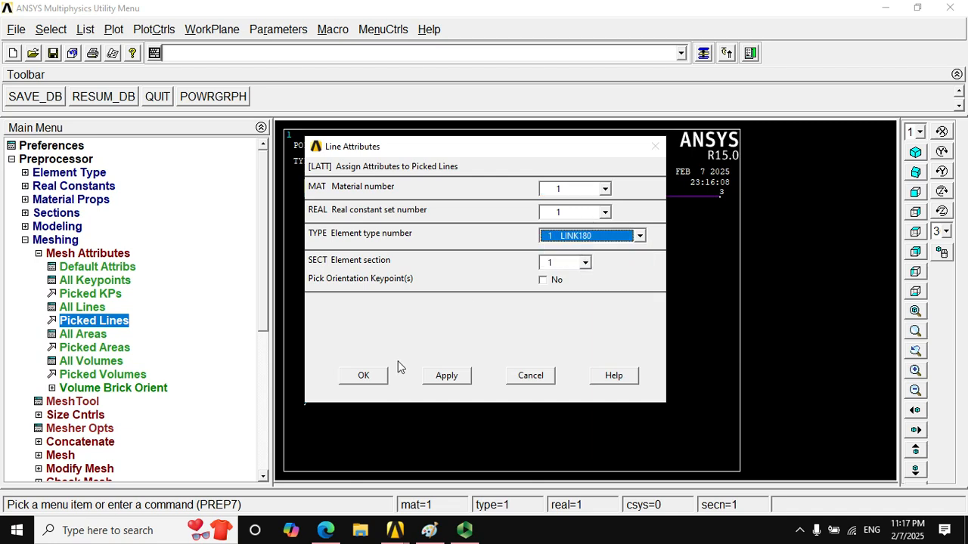
left_click(378, 382)
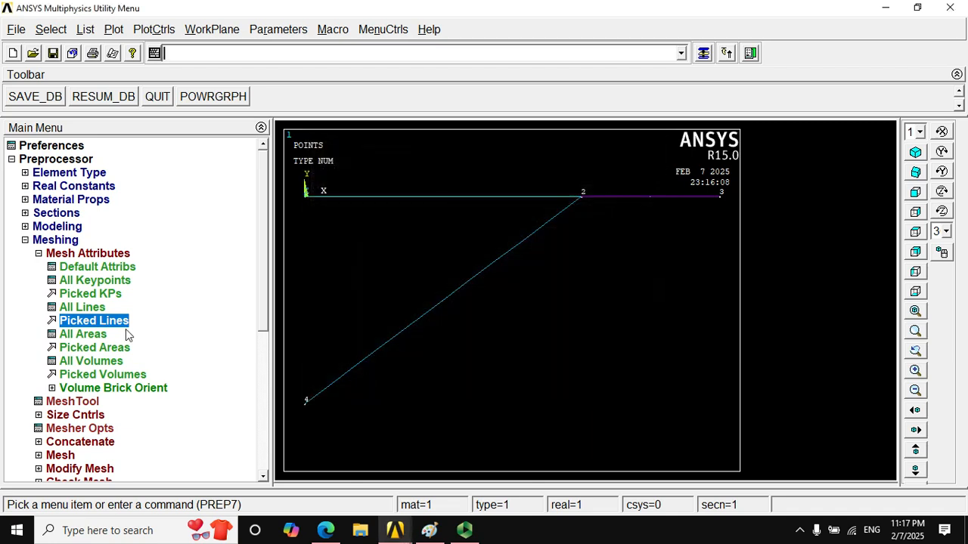
left_click(34, 242)
left_click(25, 253)
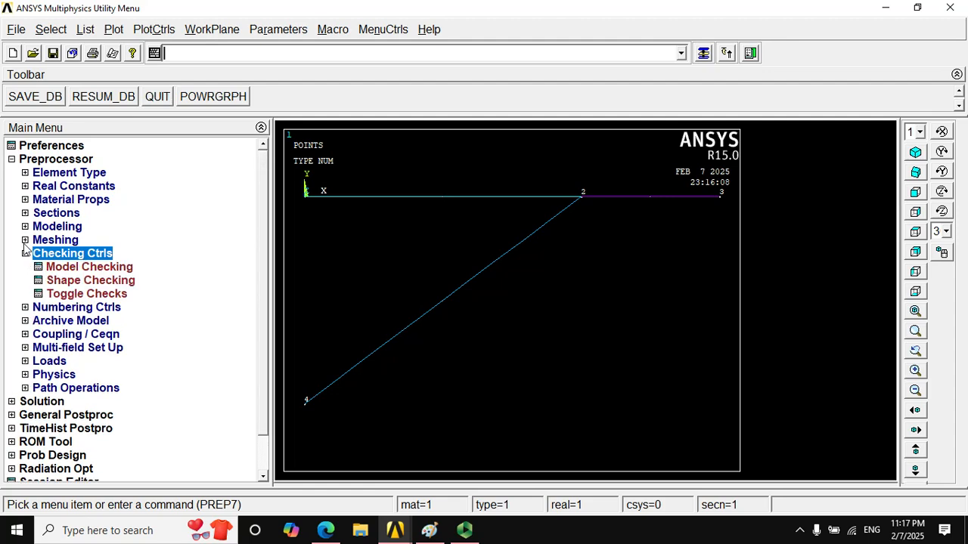
left_click(25, 240)
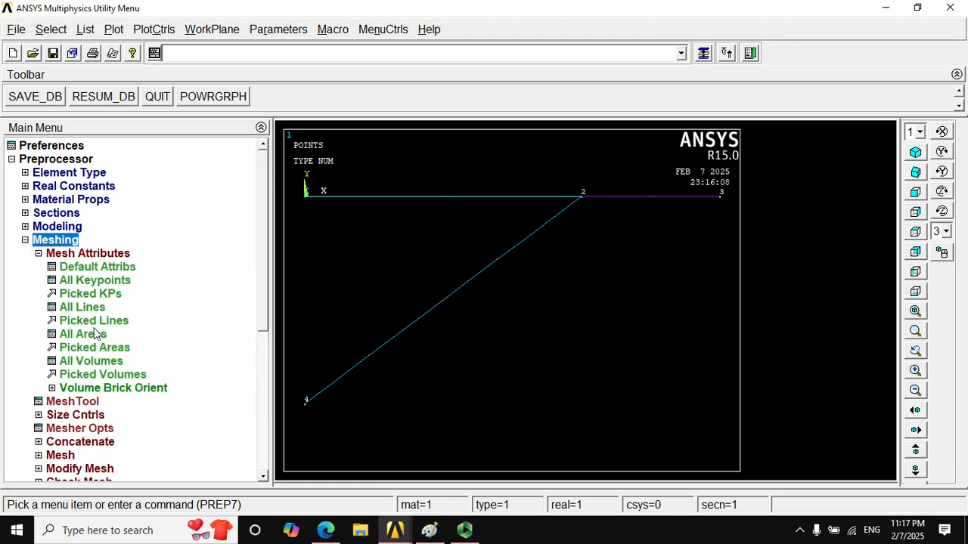
- Set the number of element divisions to 1 on all lines
left_click(38, 416)
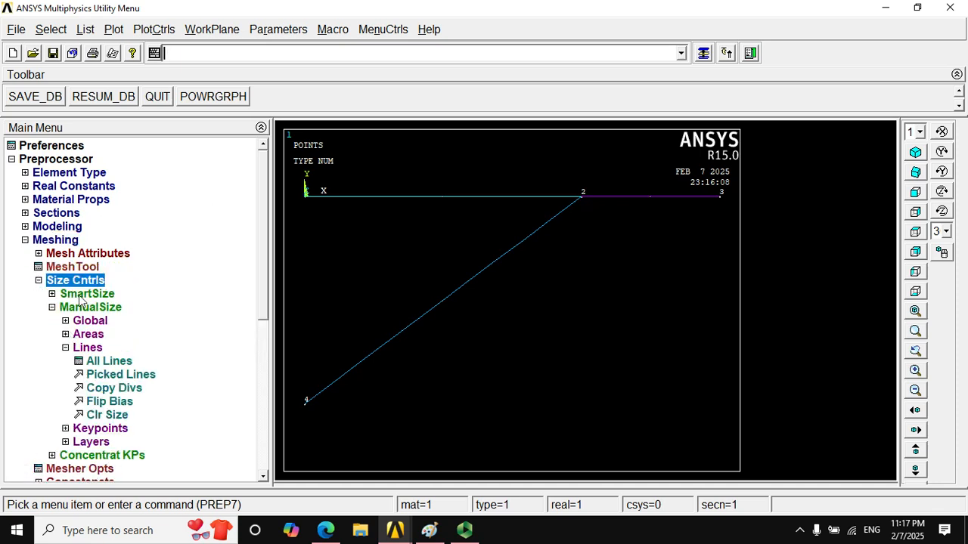
left_click(102, 361)
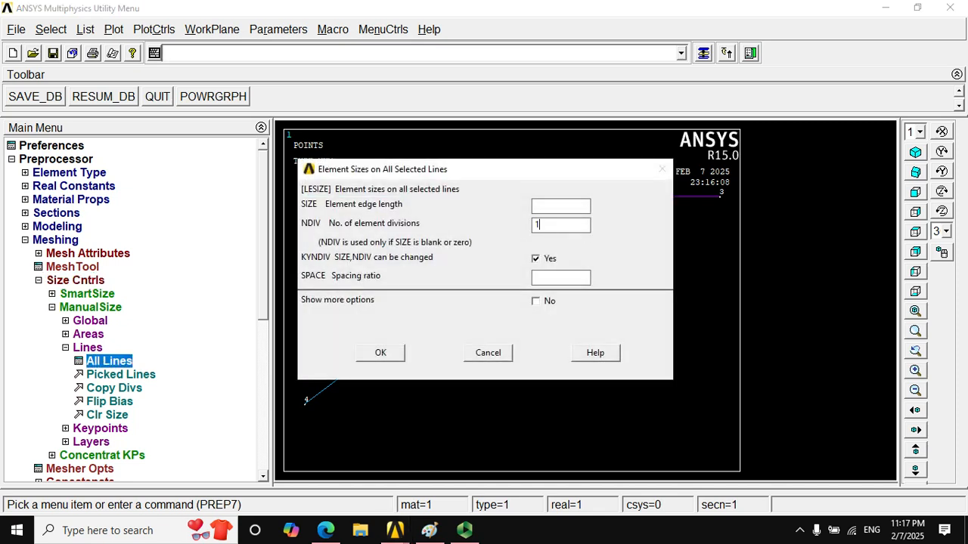
type("1")
left_click(387, 352)
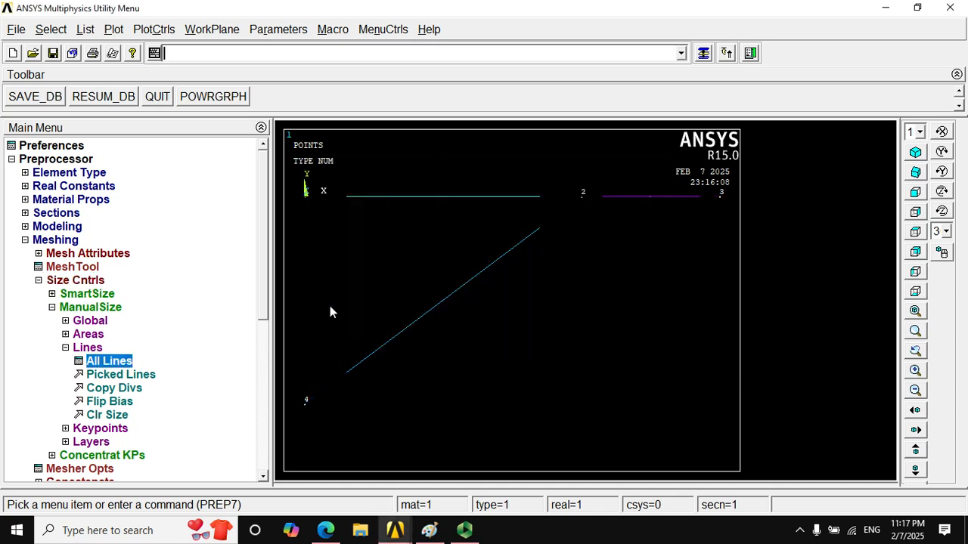
- Mesh all three lines of the frame
left_click(39, 281)
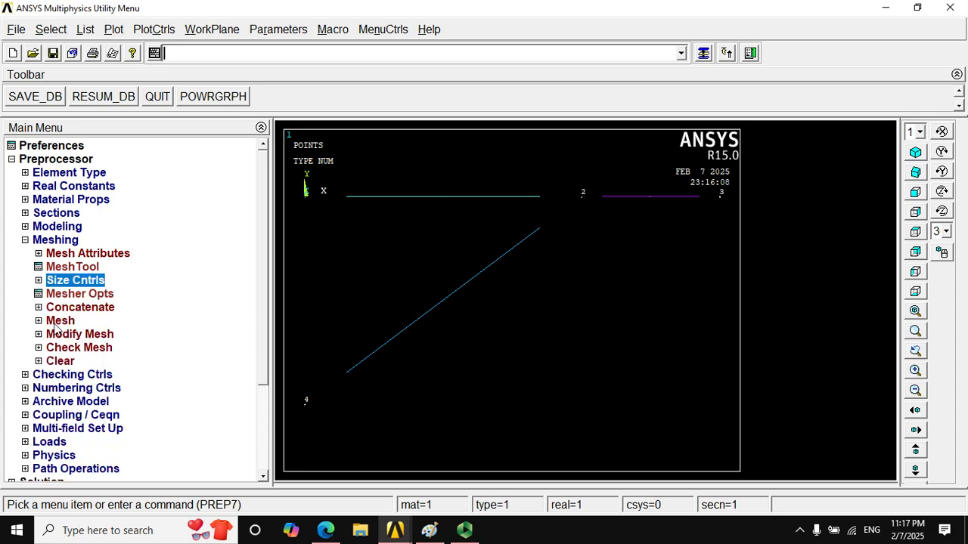
left_click(41, 323)
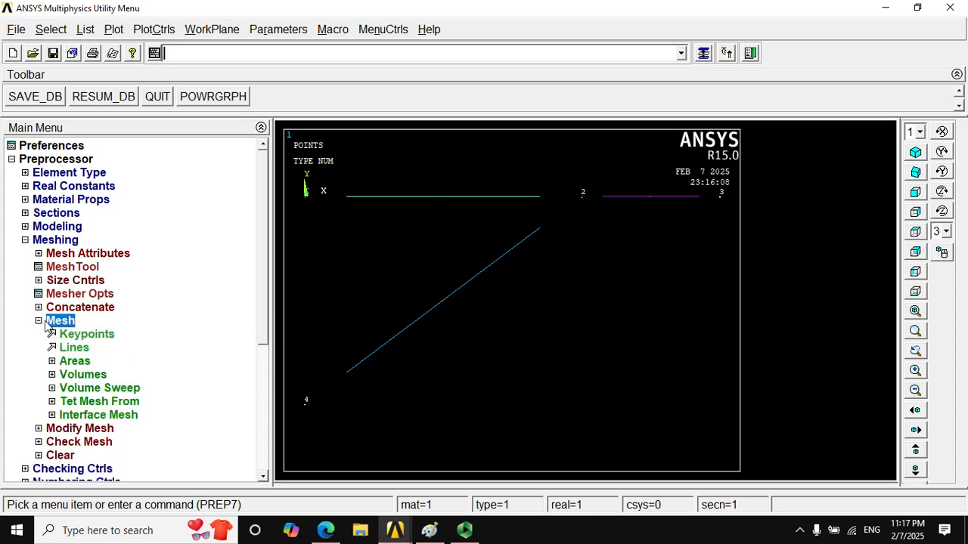
left_click(72, 350)
left_click_drag(100, 249, 206, 90)
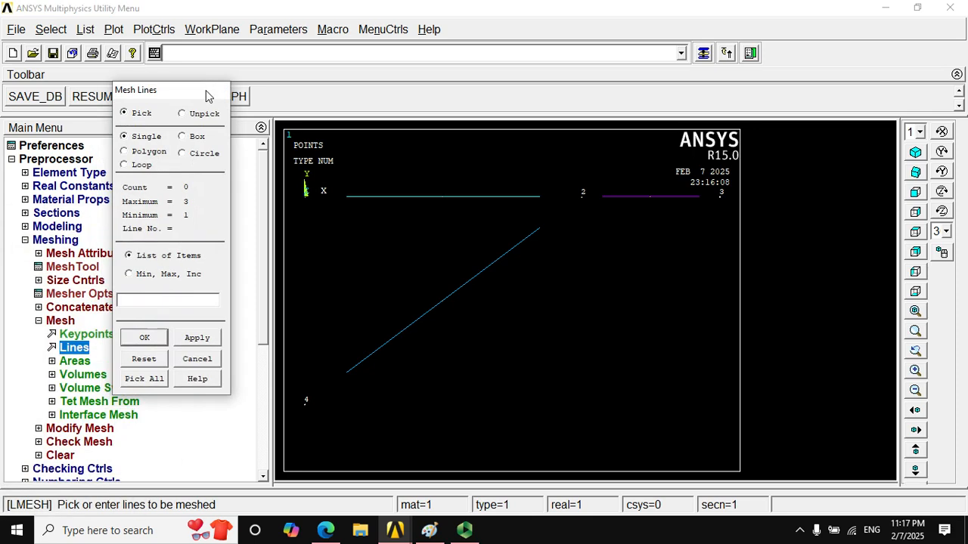
left_click(143, 379)
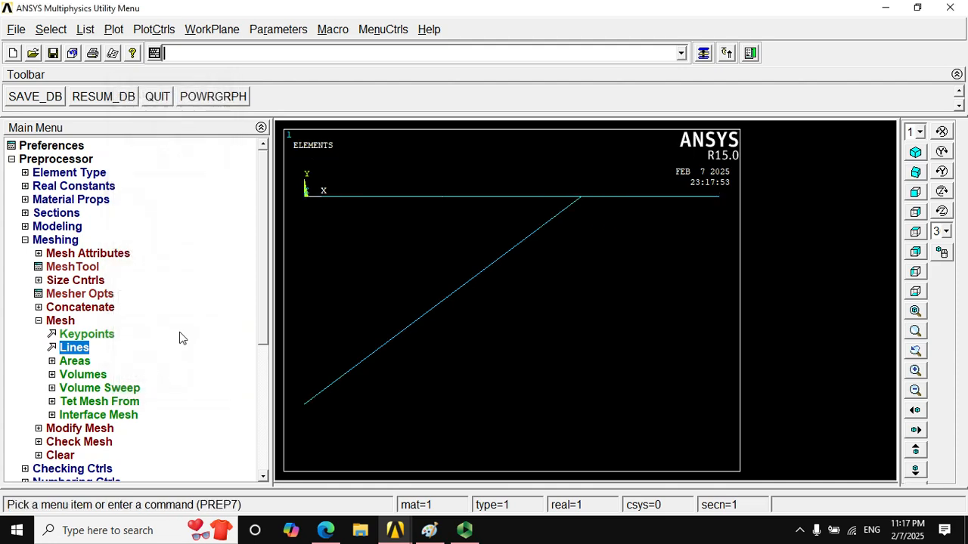
left_click(86, 30)
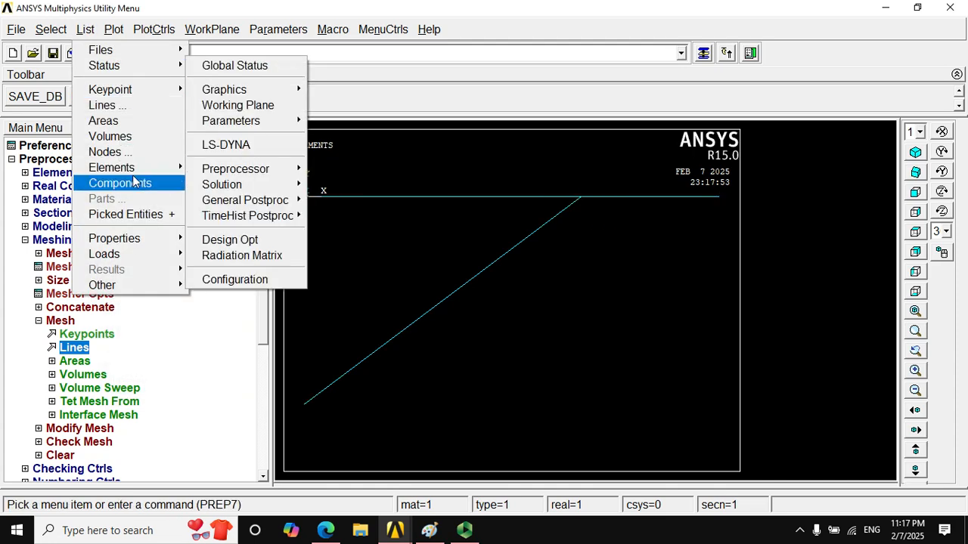
left_click(134, 182)
left_click(531, 333)
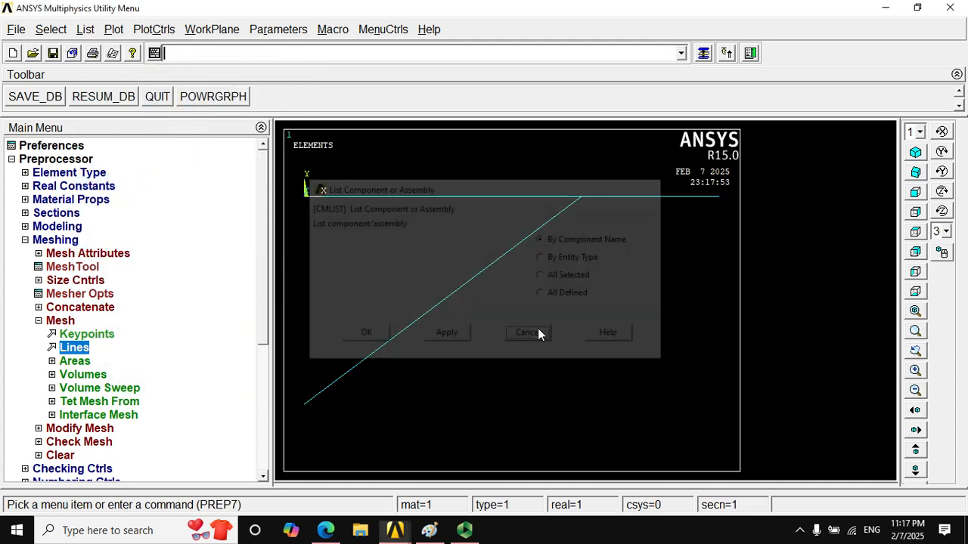
- List all elements with their nodes, attributes and real constants, check the assigned element types, and close the listing
left_click(111, 30)
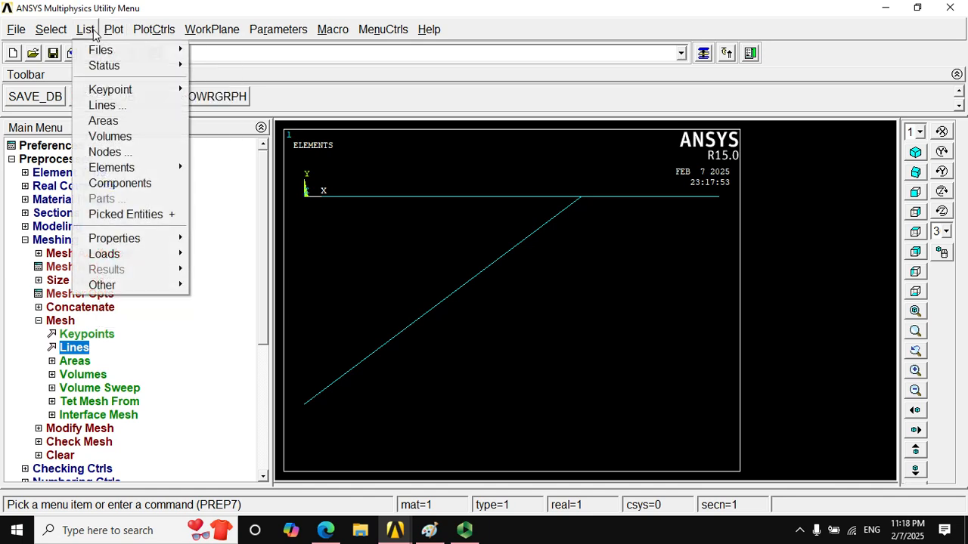
mouse_move(134, 168)
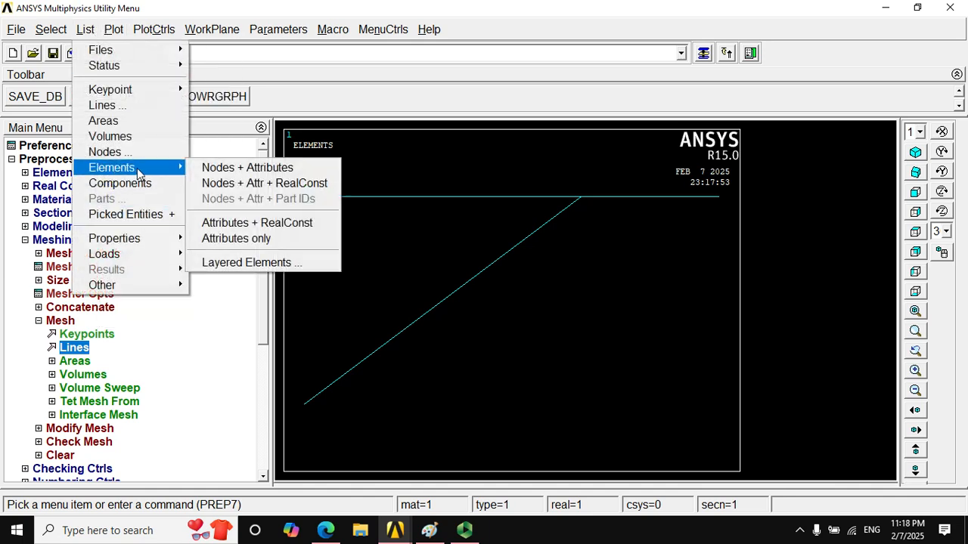
left_click(265, 183)
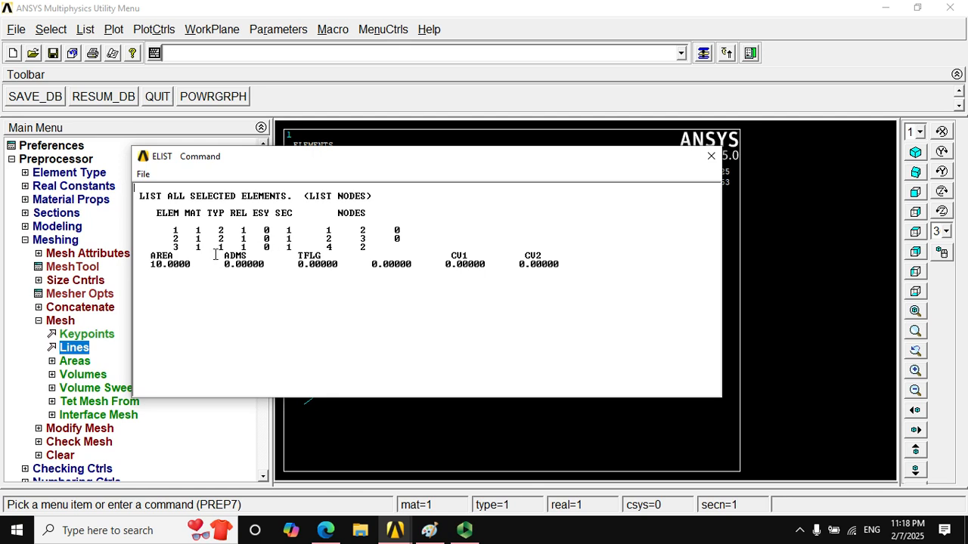
left_click(710, 156)
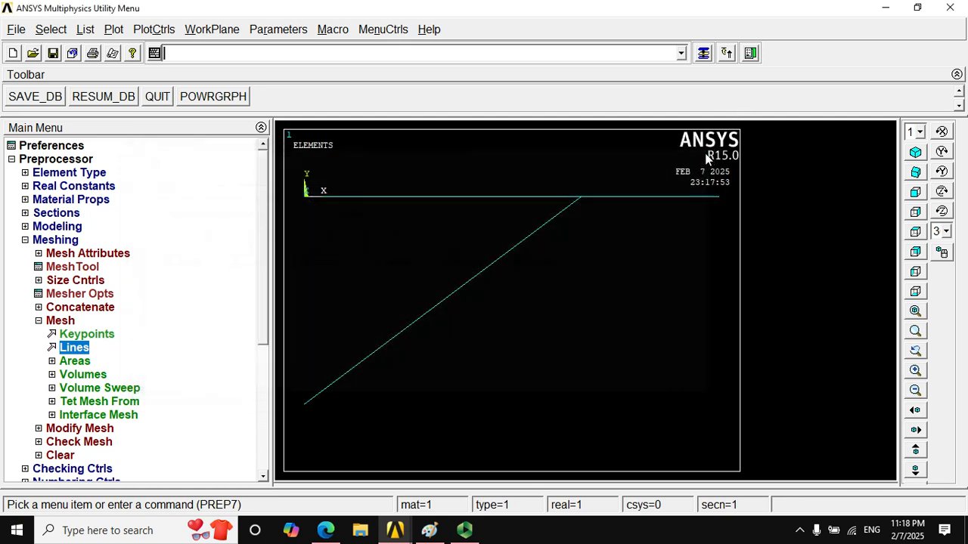
left_click(26, 241)
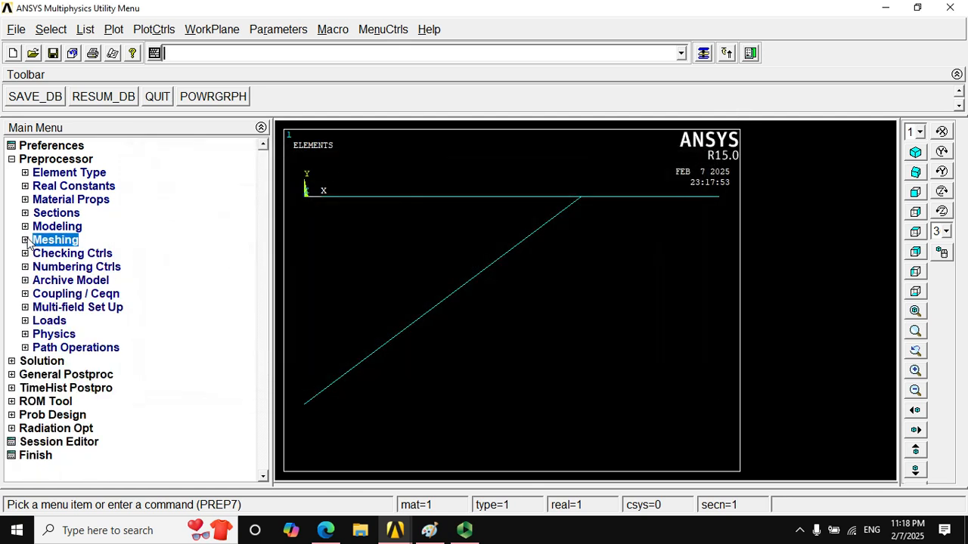
left_click(26, 320)
left_click_drag(263, 248, 274, 305)
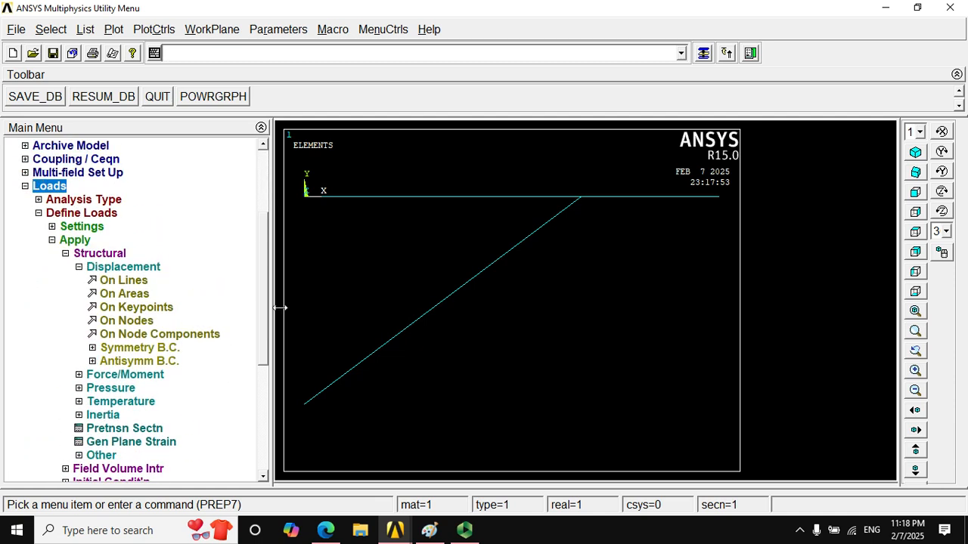
left_click(170, 308)
left_click(322, 208)
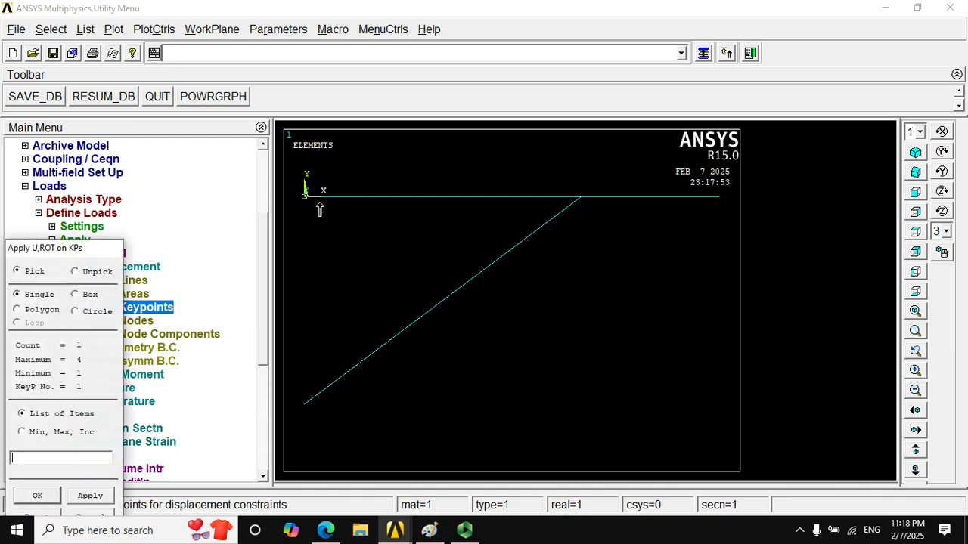
left_click_drag(114, 248, 259, 80)
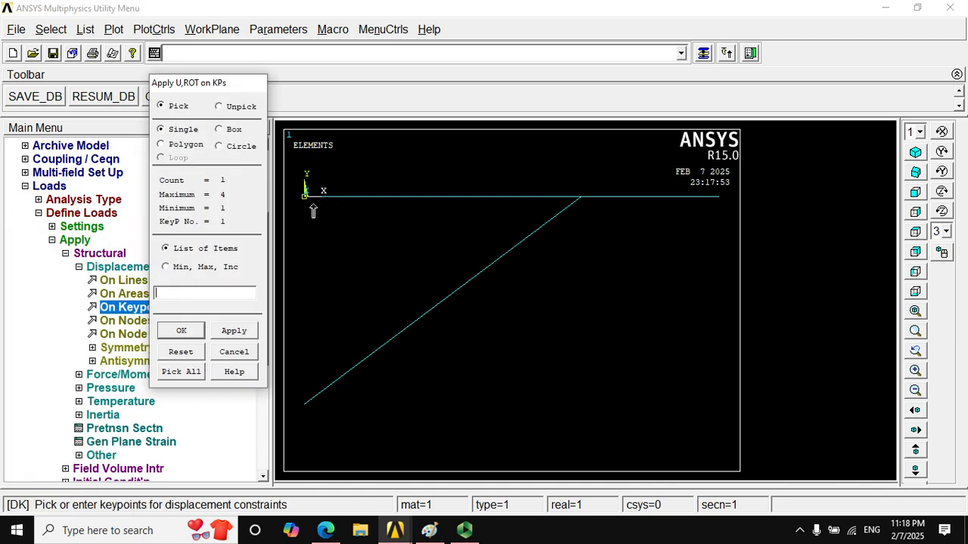
left_click(193, 334)
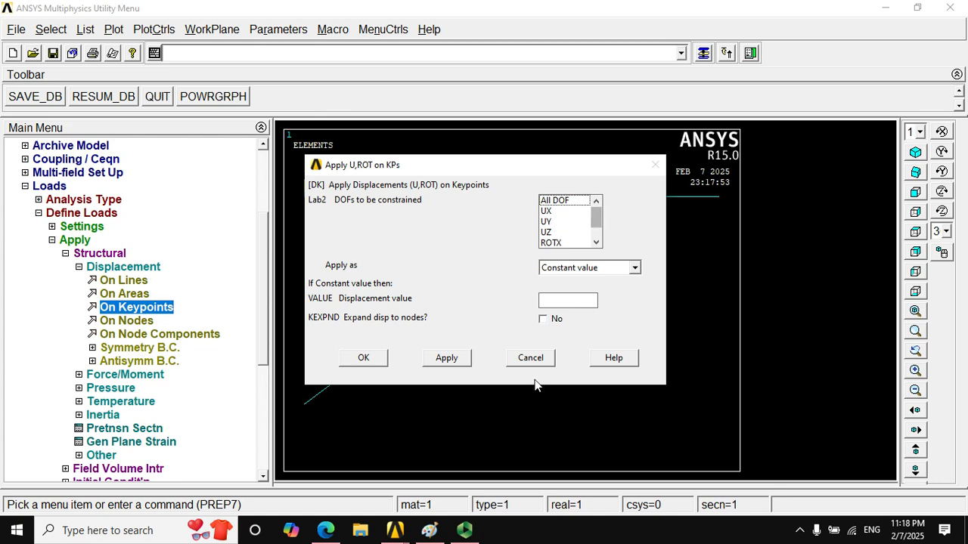
left_click(530, 358)
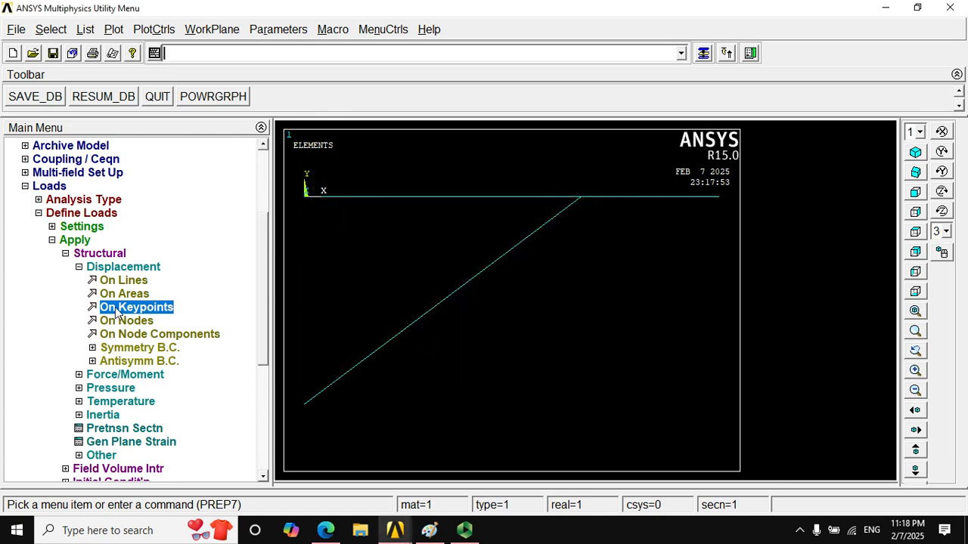
- Apply a constant FY force of -350 on keypoints 1 and 4, checking the load against the problem drawing in Paint
left_click(78, 267)
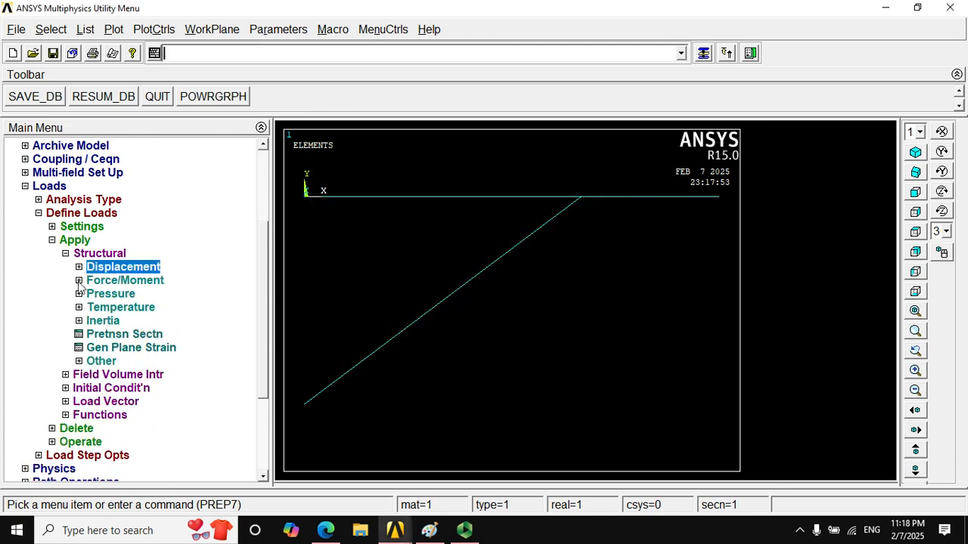
left_click(79, 282)
left_click(114, 294)
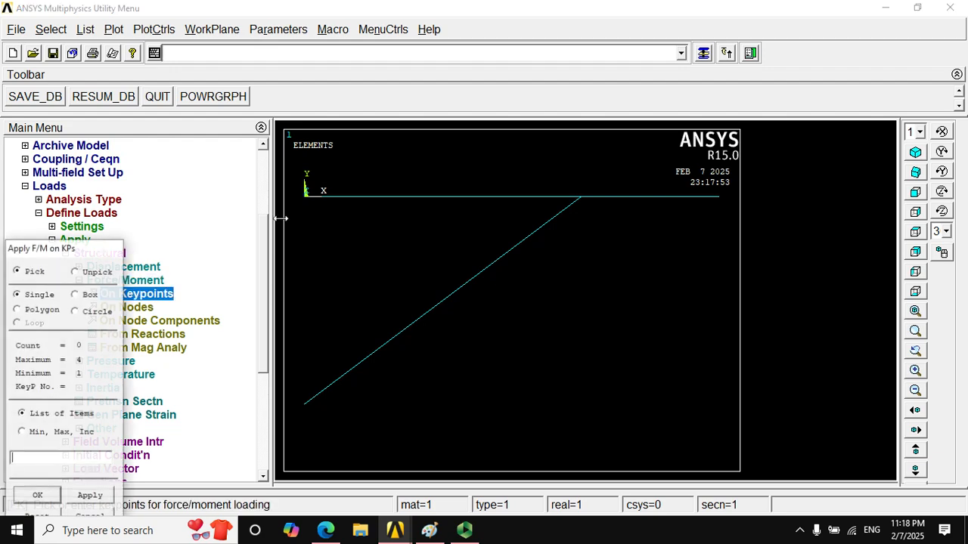
left_click(304, 195)
left_click(304, 403)
scroll(212, 431, "down", 4)
left_click(58, 496)
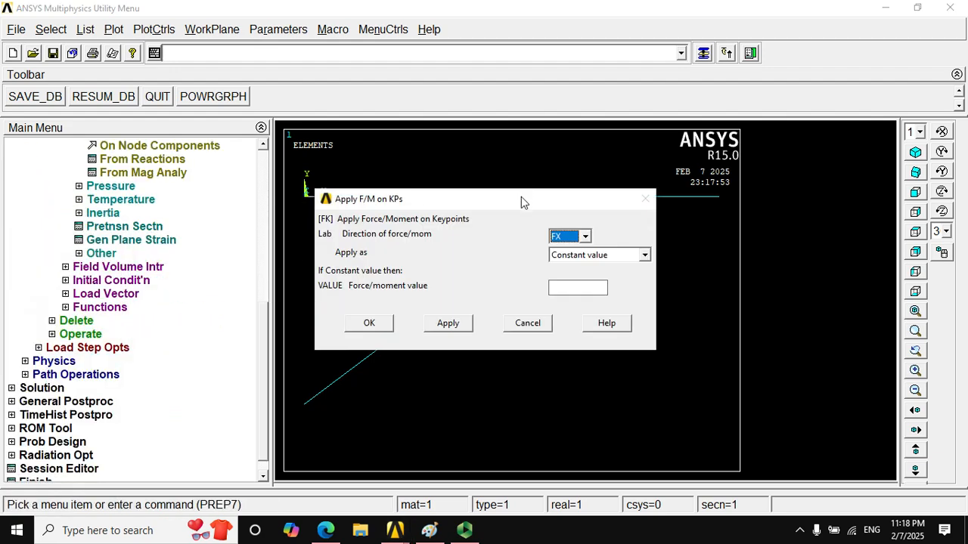
left_click(583, 237)
left_click(576, 258)
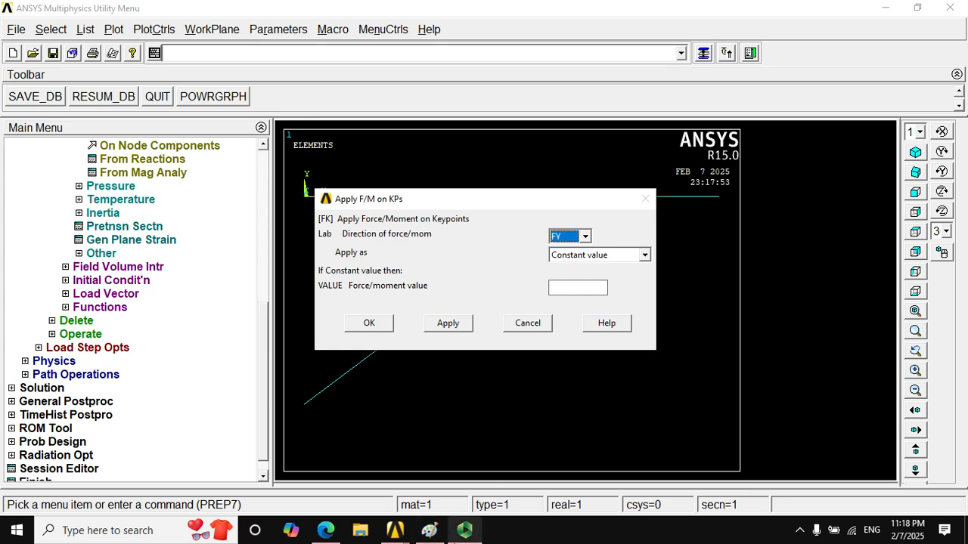
left_click(438, 533)
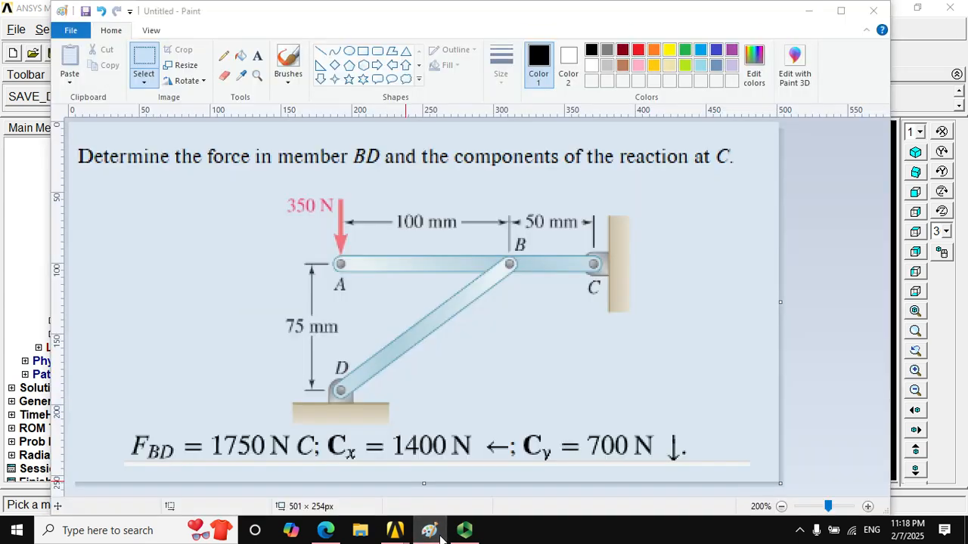
left_click(430, 531)
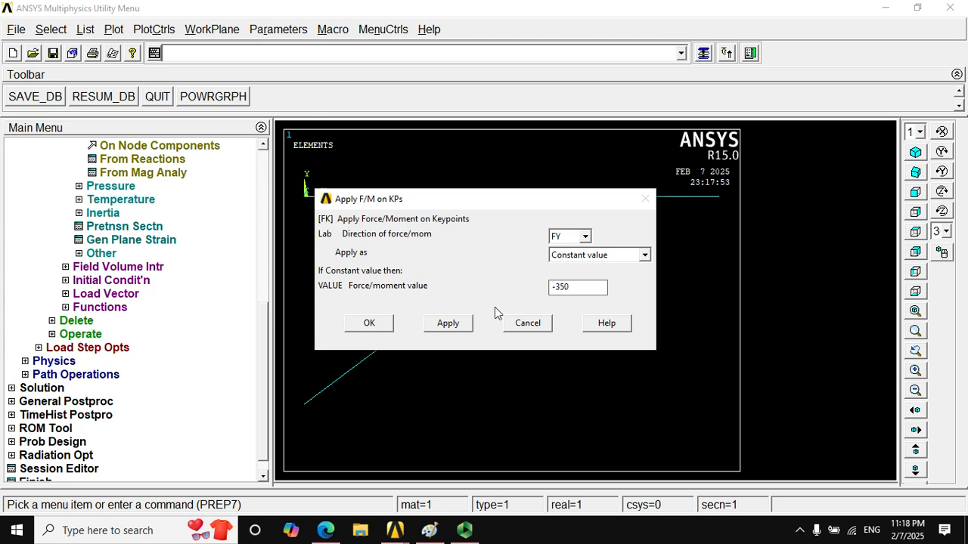
left_click(369, 323)
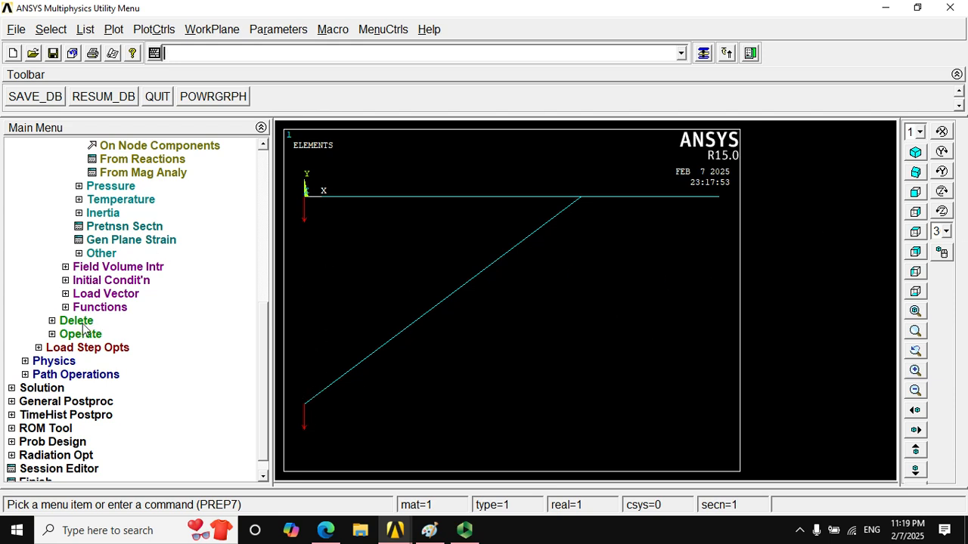
left_click_drag(257, 347, 261, 300)
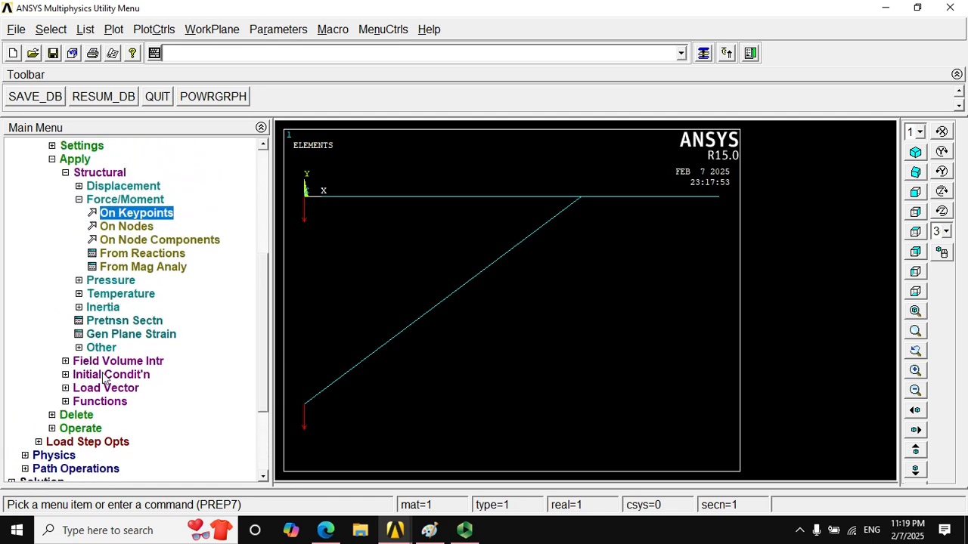
left_click(55, 415)
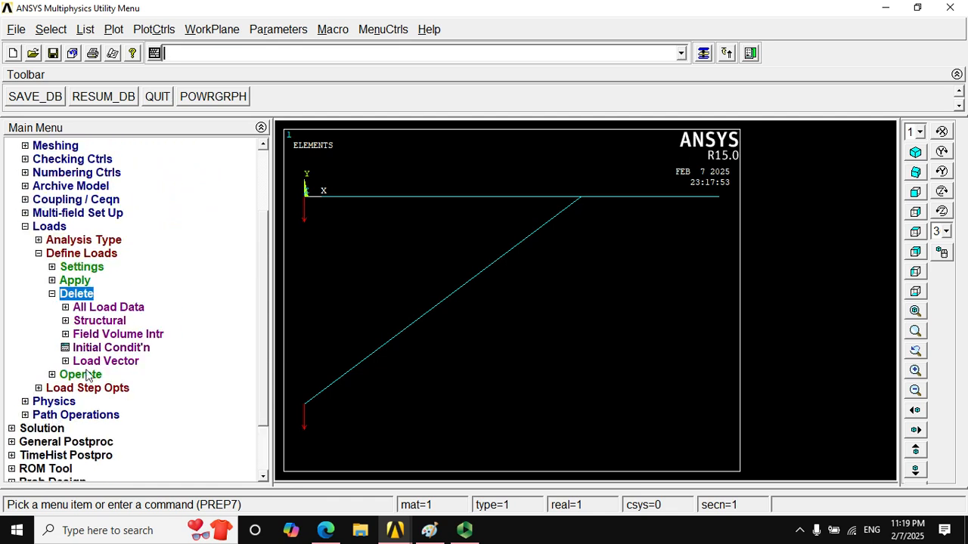
left_click(67, 321)
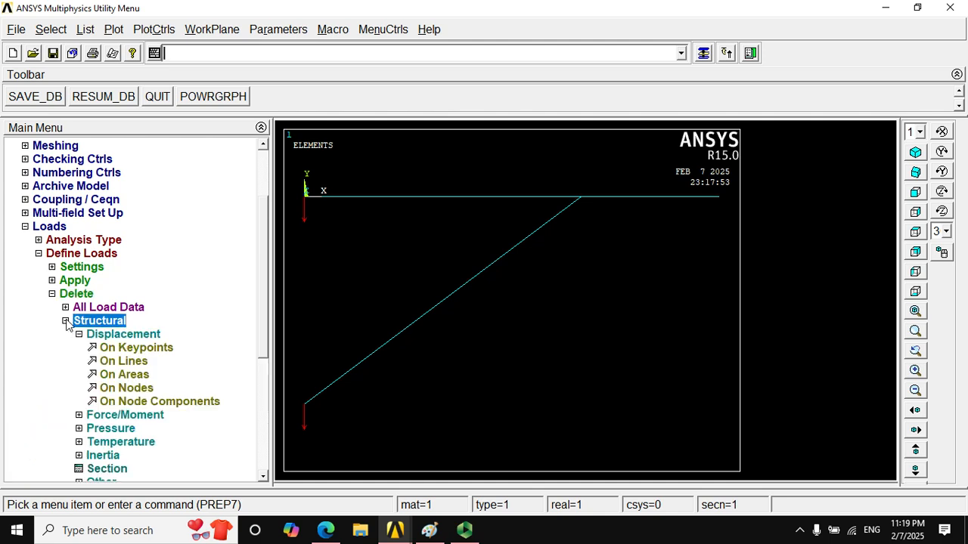
left_click(145, 348)
left_click(312, 421)
left_click(37, 495)
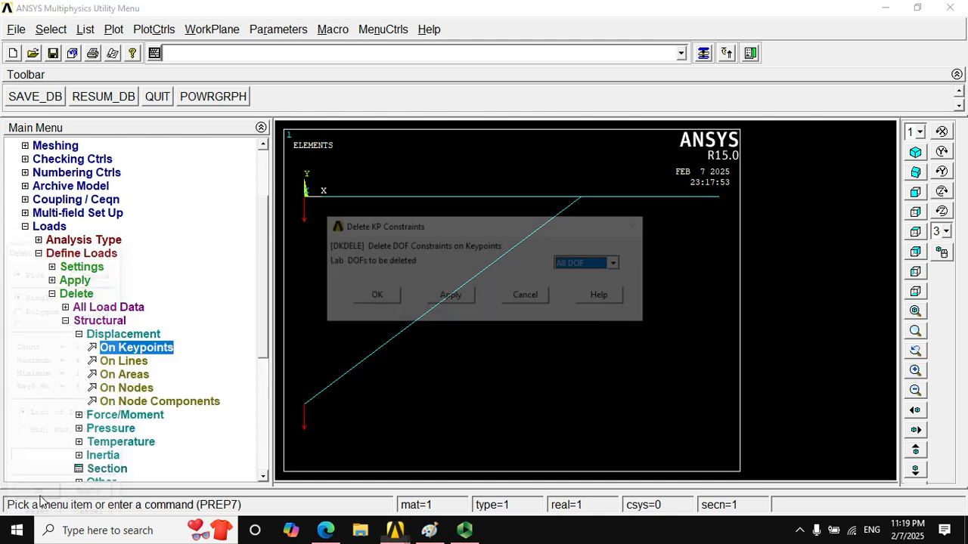
left_click(617, 263)
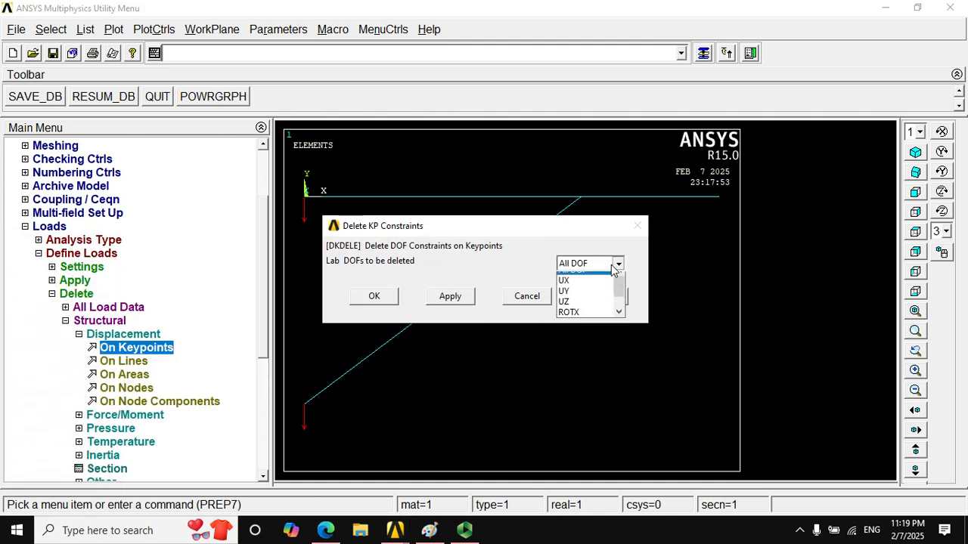
left_click_drag(620, 289, 609, 255)
left_click(643, 227)
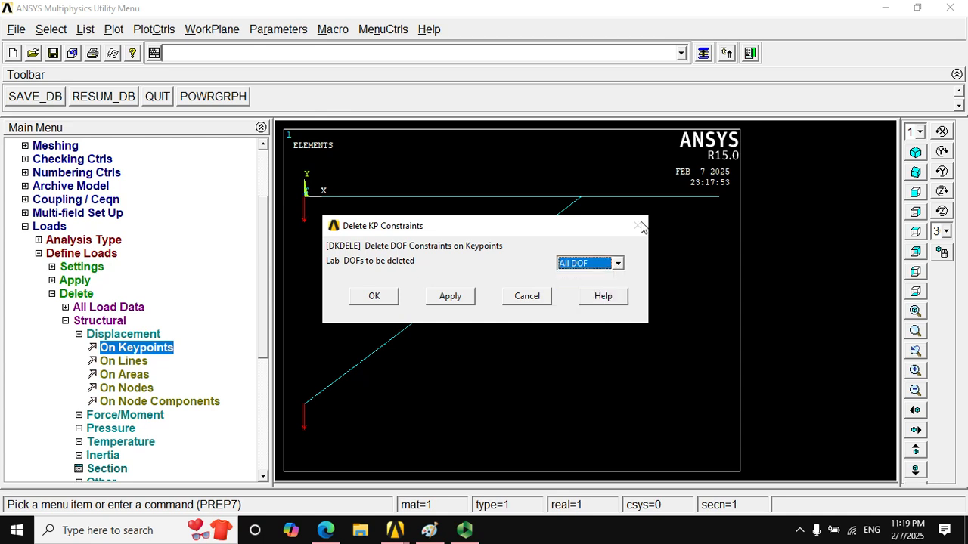
left_click(544, 296)
- Delete the force load on keypoint 4 at the lower end of the diagonal member
left_click(78, 334)
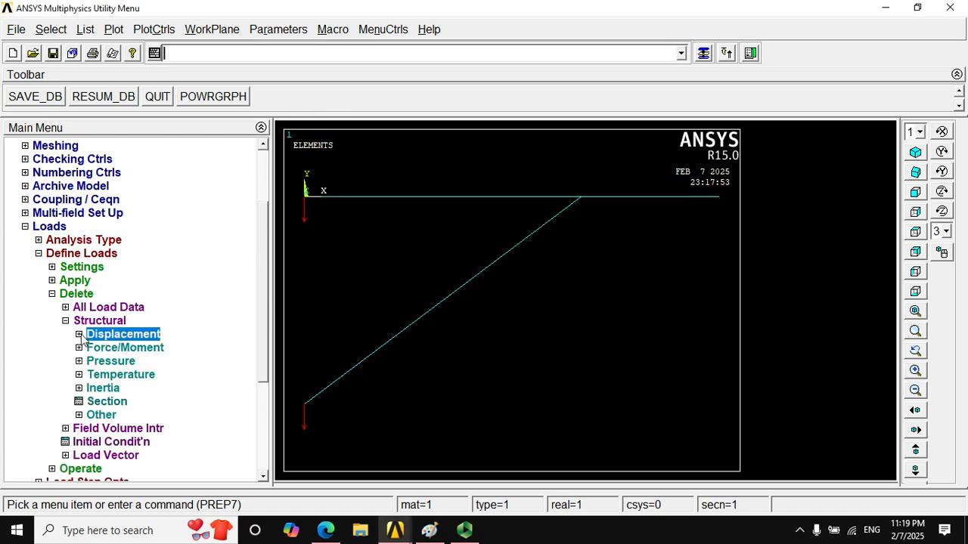
left_click(78, 347)
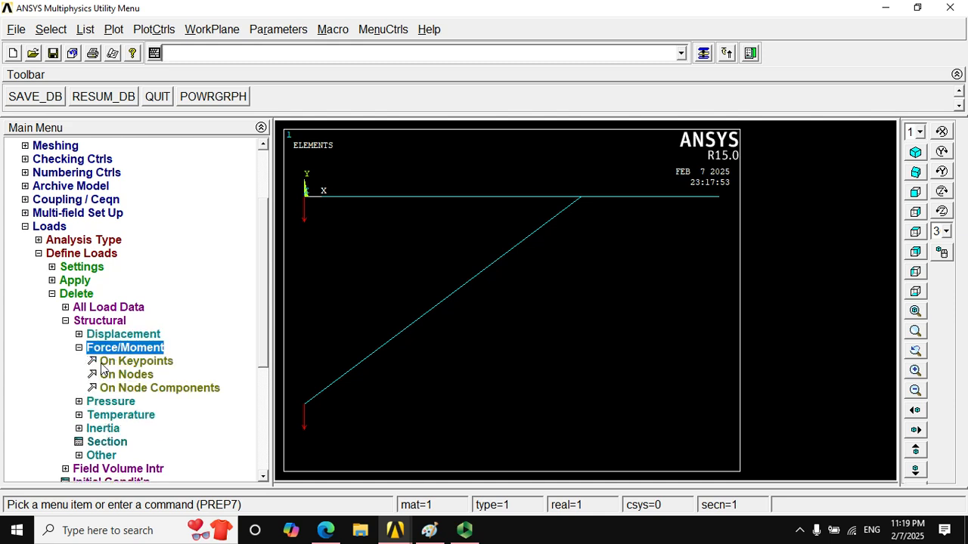
left_click(125, 362)
left_click(305, 405)
left_click(50, 495)
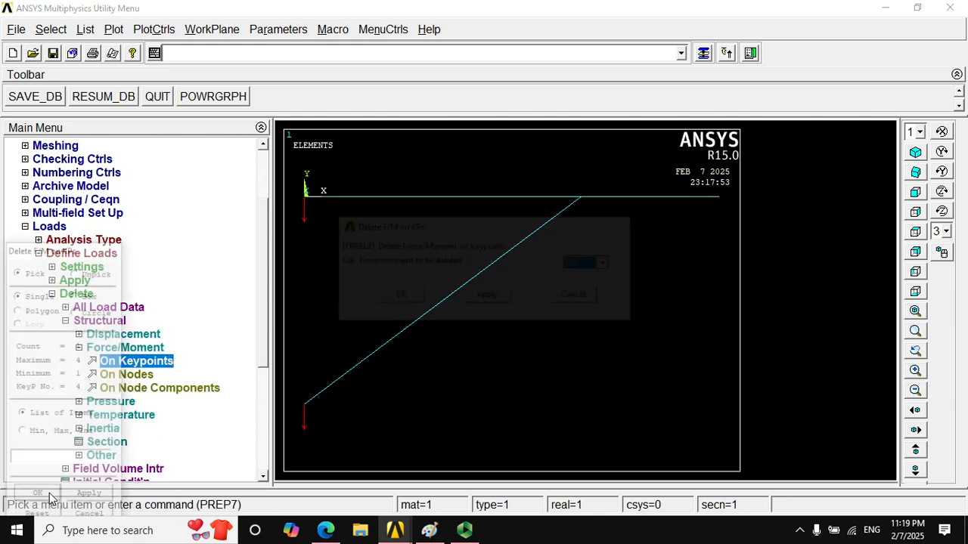
left_click(411, 296)
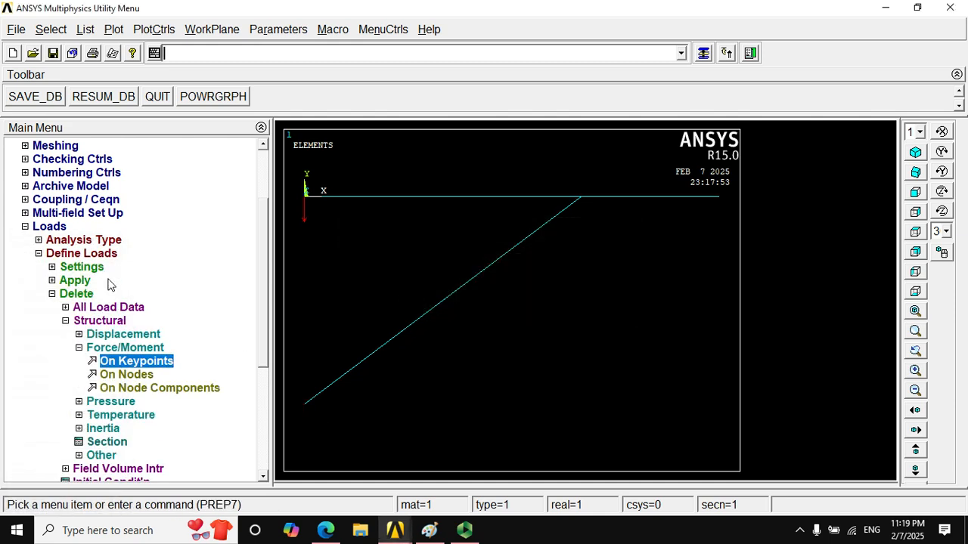
- Start a displacement constraint on keypoint 3 at the right end of the horizontal beam
left_click(52, 294)
left_click(39, 254)
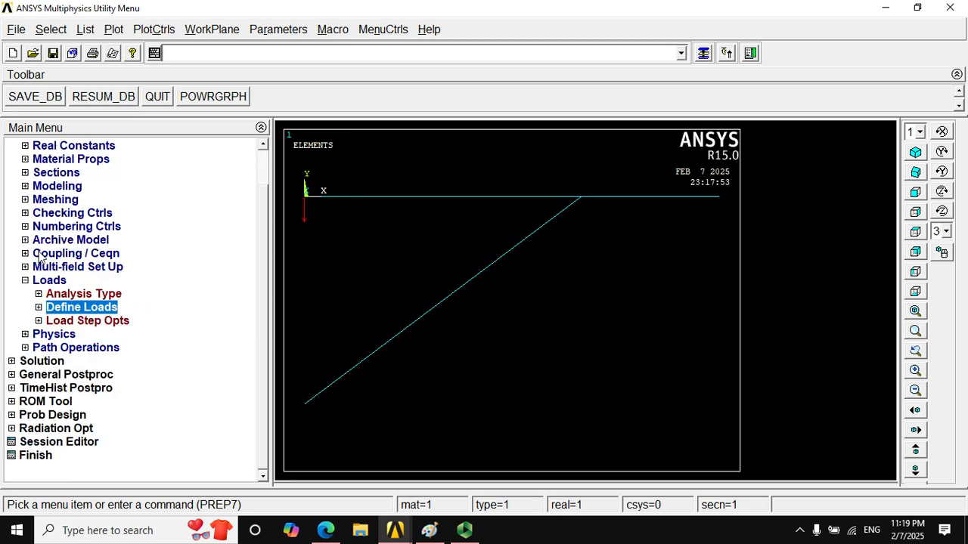
left_click(39, 308)
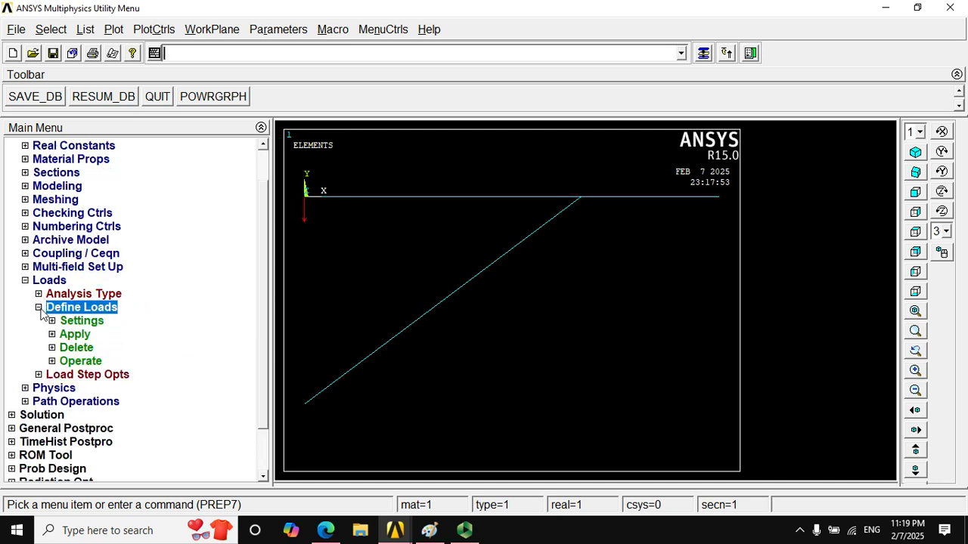
left_click(52, 335)
left_click(79, 361)
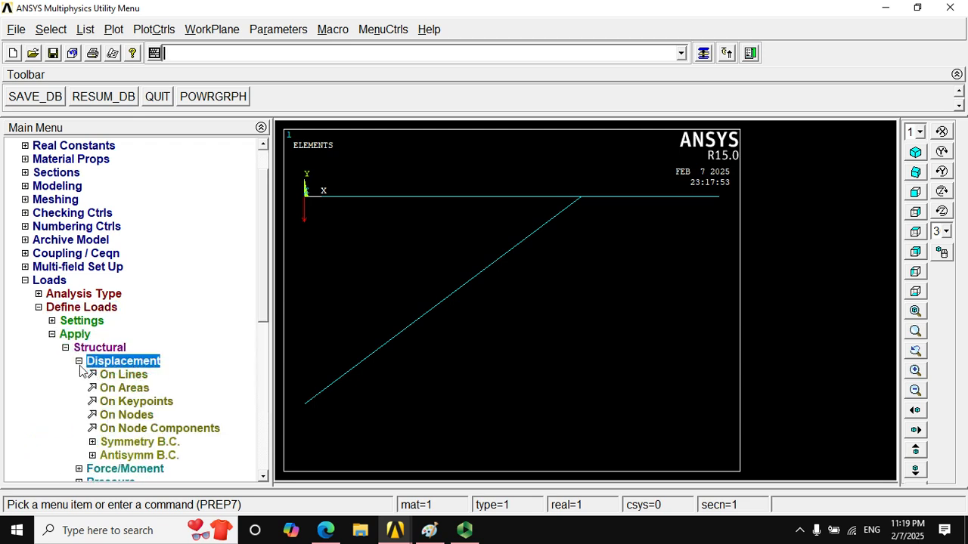
left_click_drag(268, 275, 268, 334)
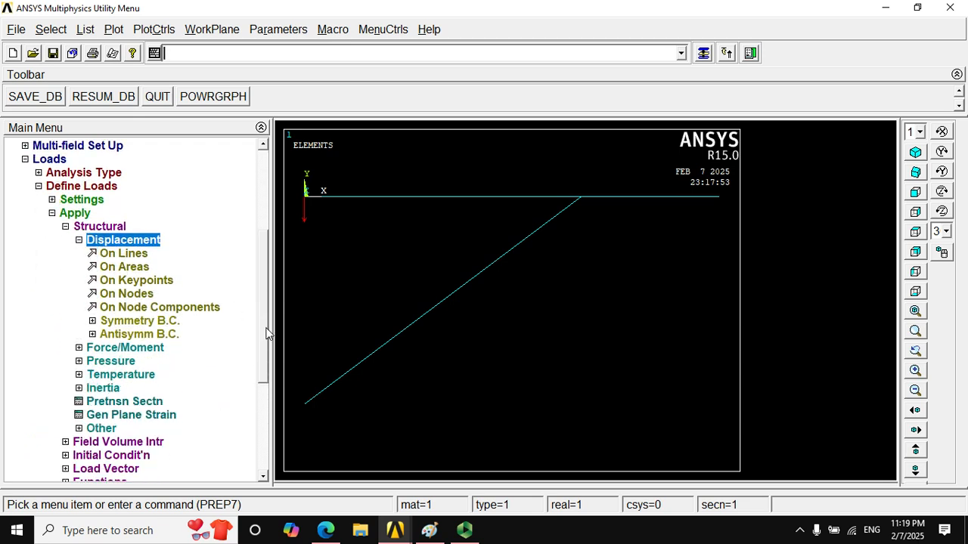
left_click(123, 282)
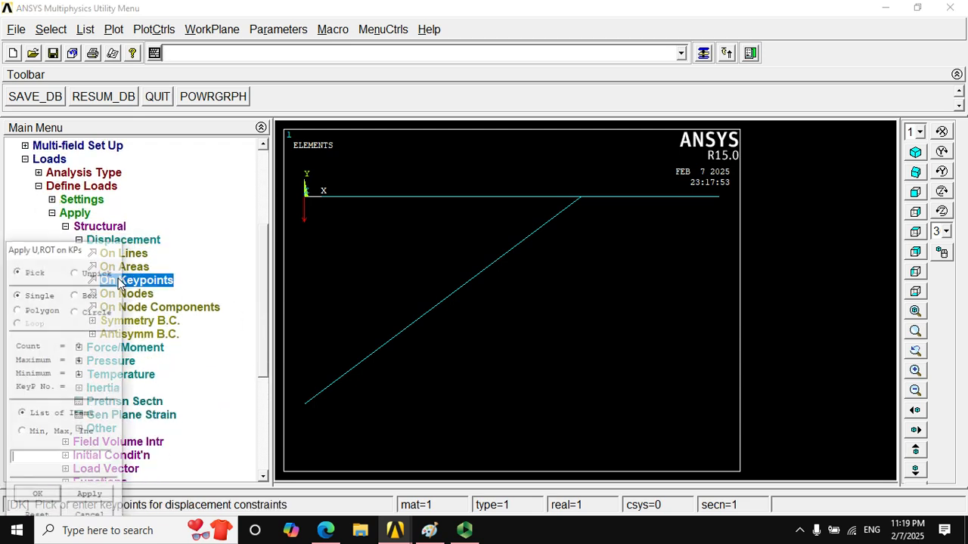
left_click(740, 206)
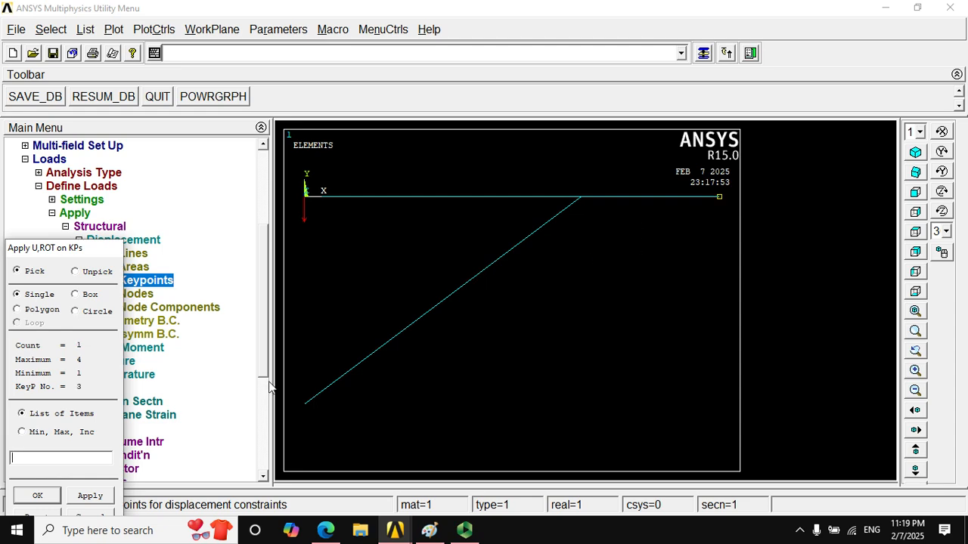
left_click(48, 496)
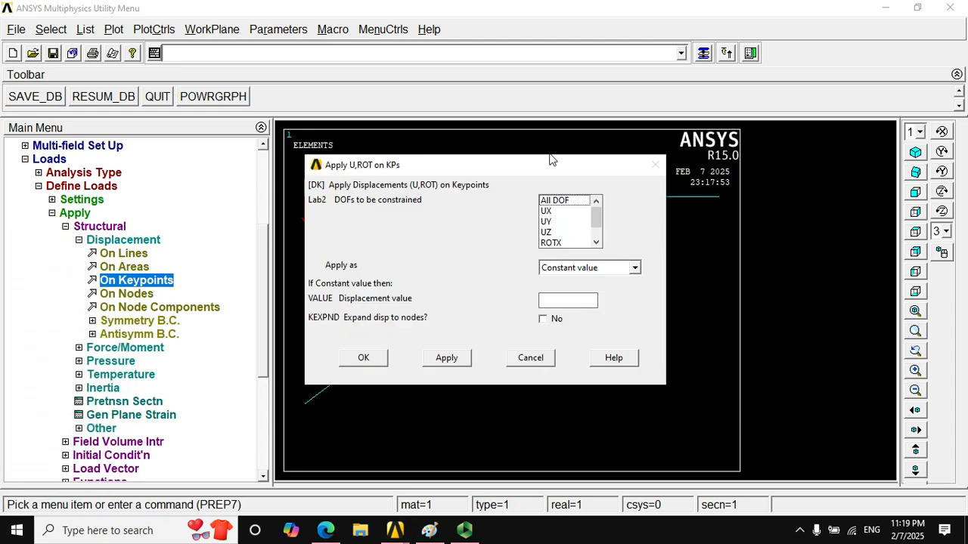
left_click_drag(549, 169, 359, 165)
- Select UX, UY, UZ, ROTX and ROTY as the degrees of freedom to constrain, leaving ROTZ free
left_click(364, 207)
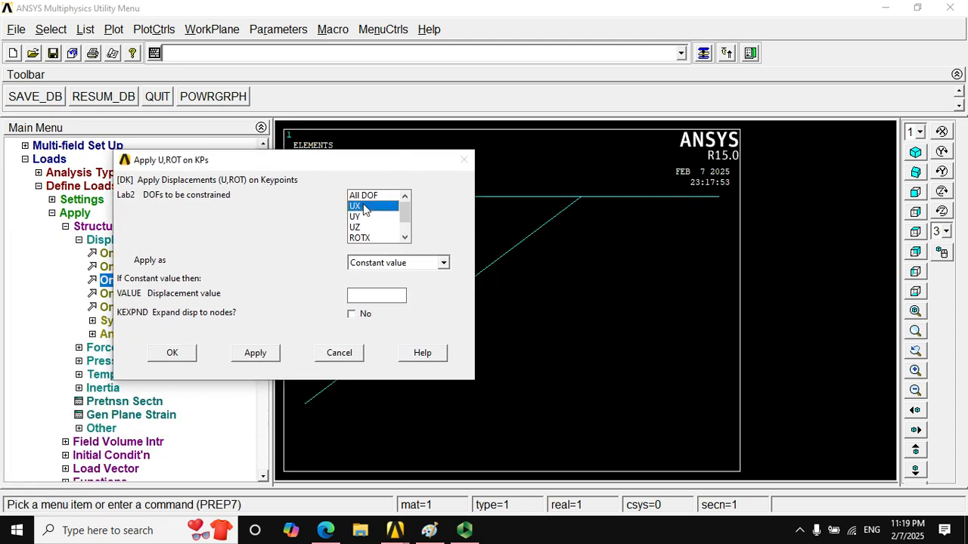
left_click(367, 217)
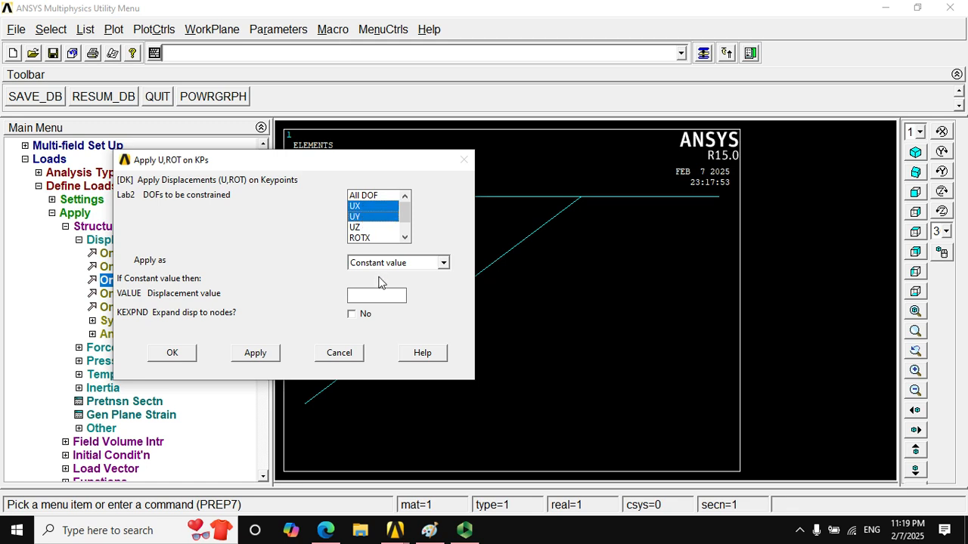
left_click(360, 228)
left_click(406, 238)
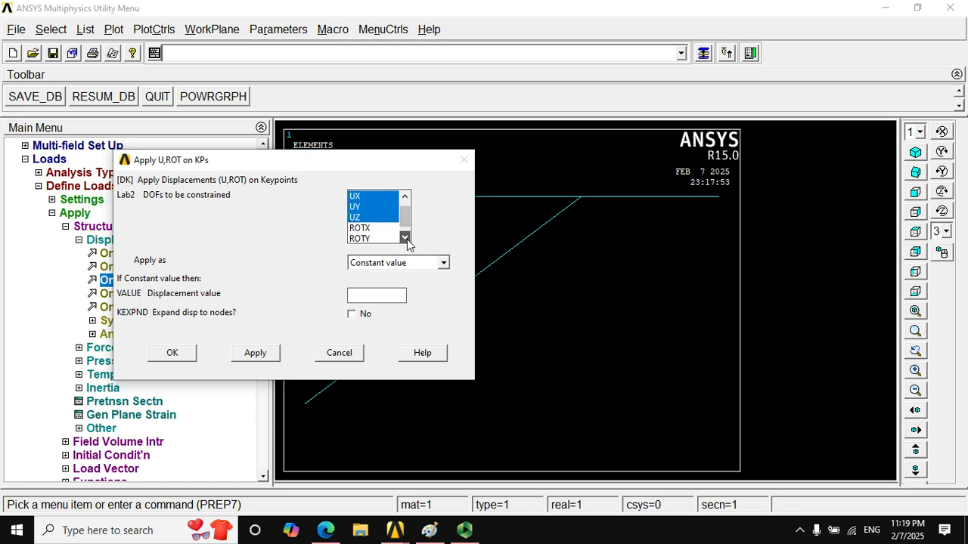
left_click(406, 238)
left_click(379, 217)
left_click(375, 227)
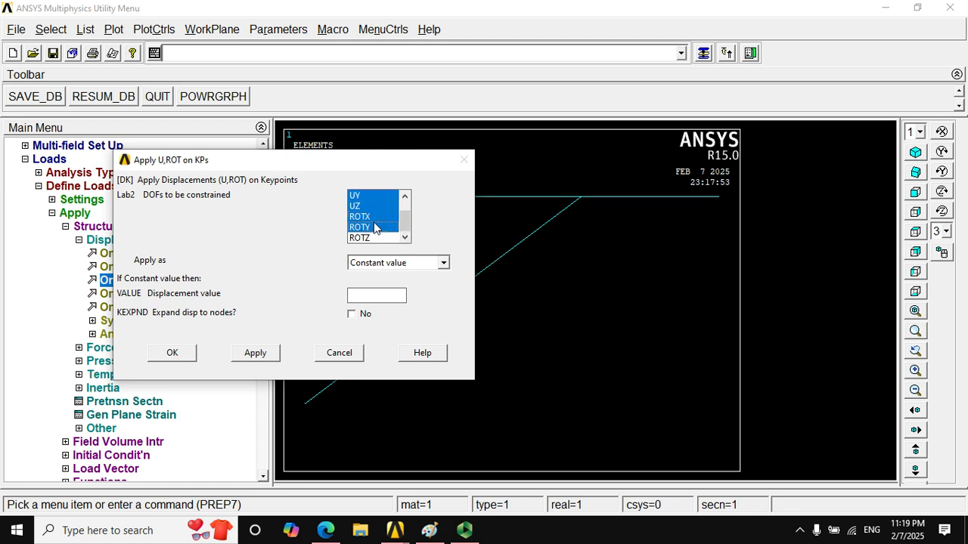
- Set the displacement value to 0, check support C in the Paint drawing, and apply the constraint to keypoint 3
left_click(389, 301)
type("0")
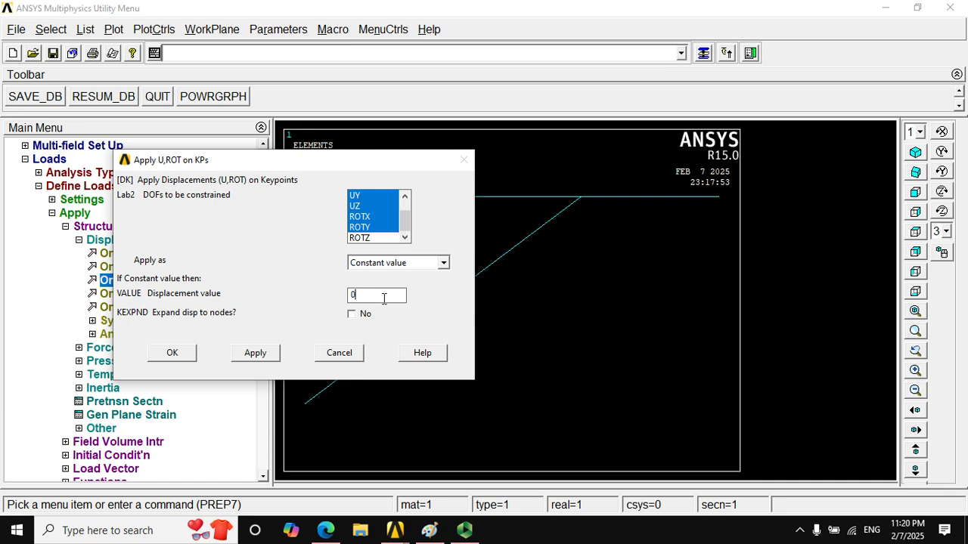
left_click(429, 530)
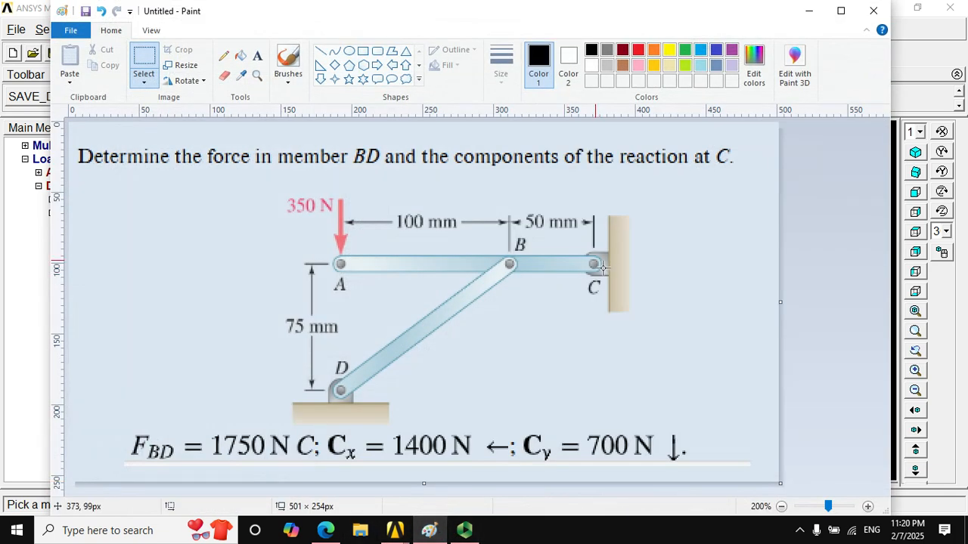
mouse_move(395, 530)
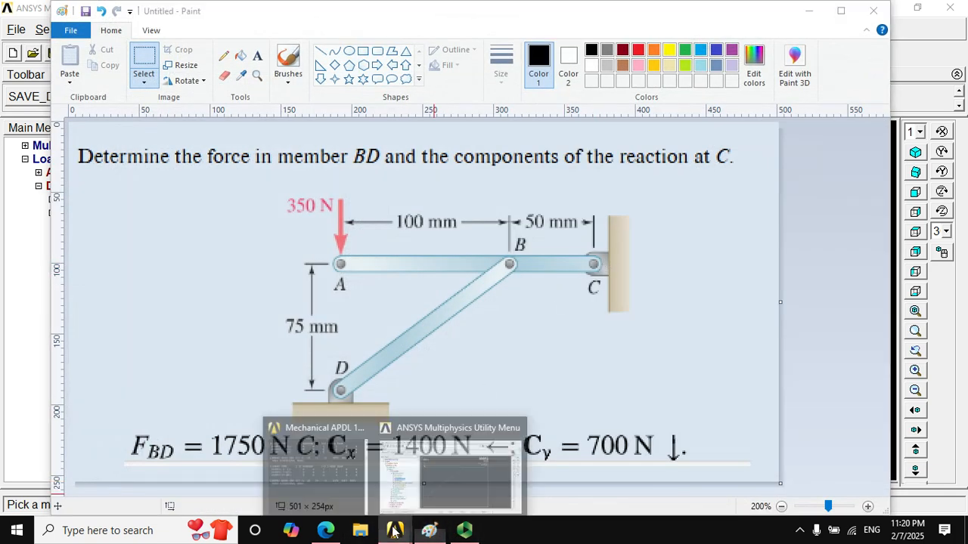
left_click(430, 495)
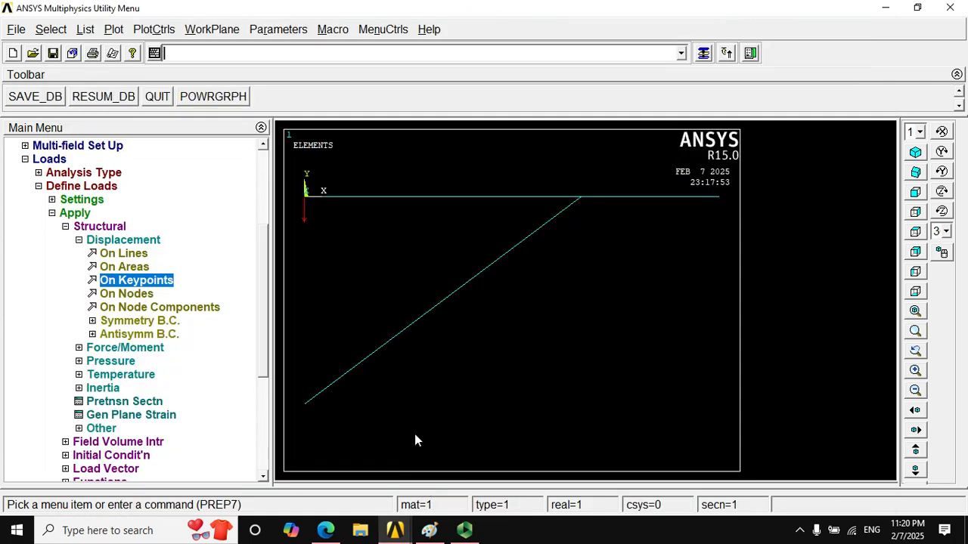
left_click(704, 53)
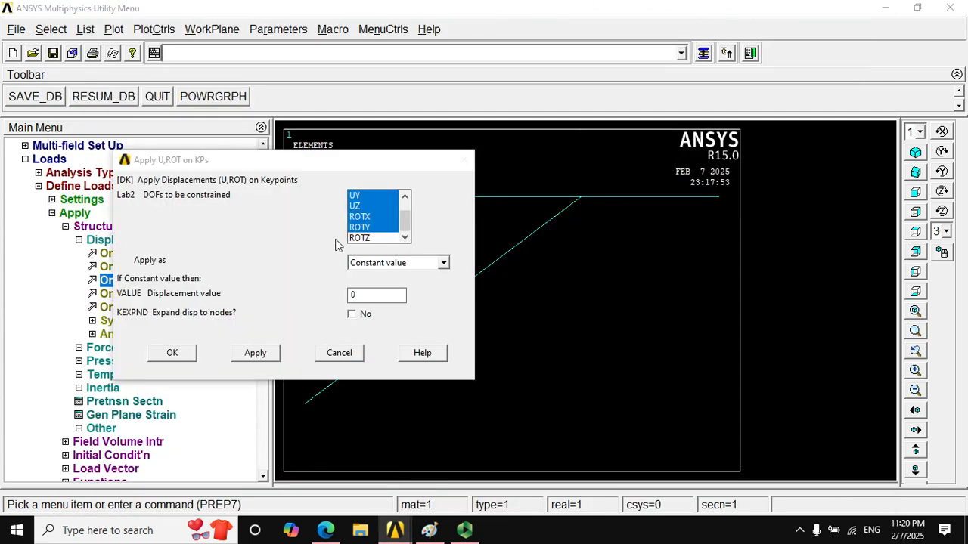
left_click_drag(405, 219, 403, 206)
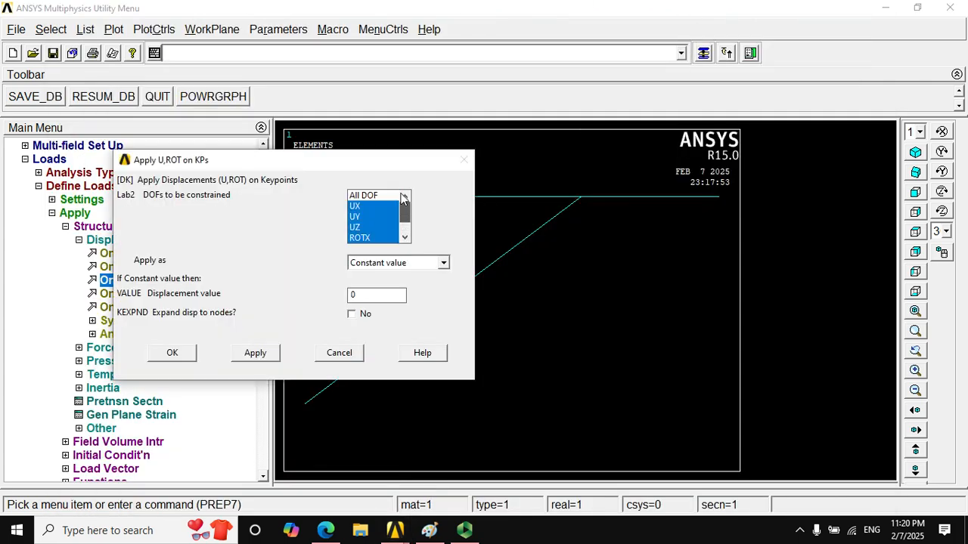
scroll(401, 223, "down", 1)
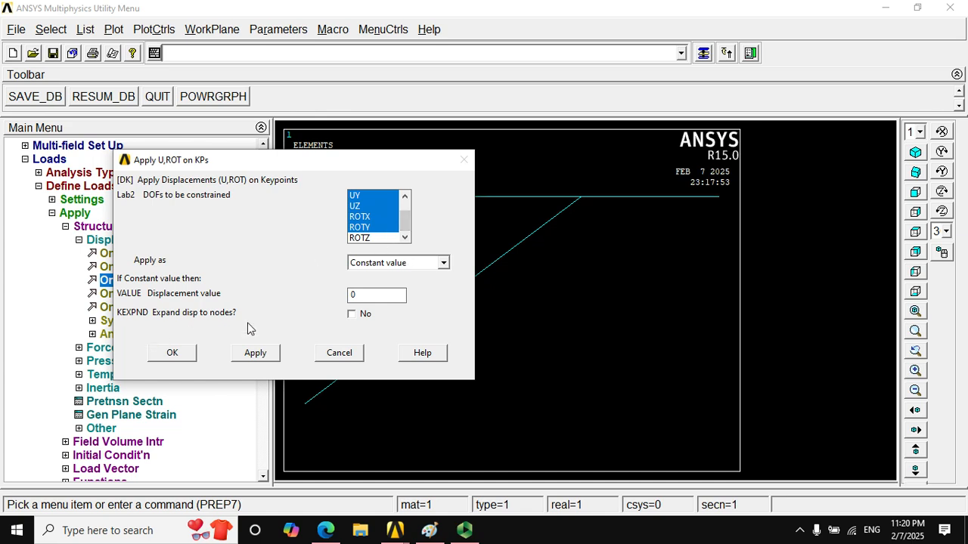
left_click(181, 355)
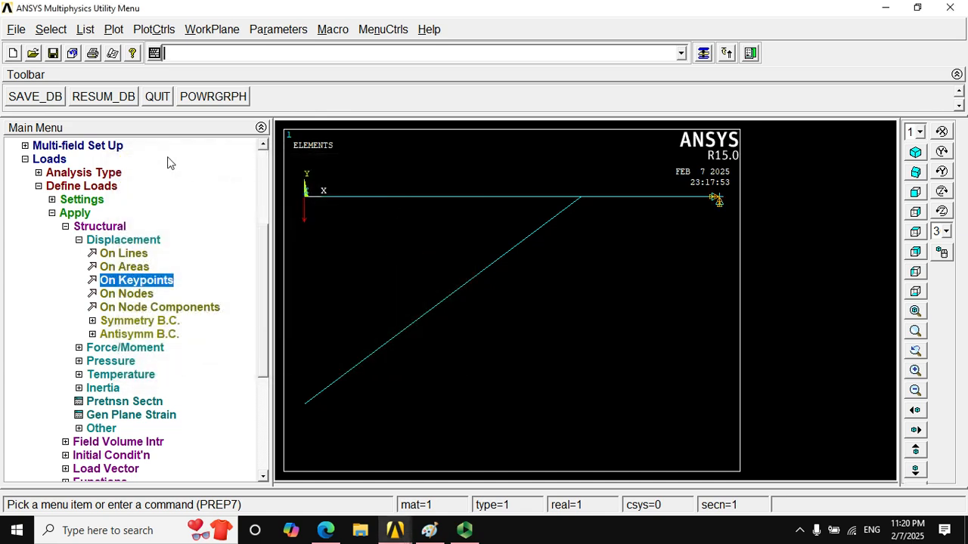
- Constrain UX, UY, UZ, ROTX and ROTY to a constant 0 on keypoint 4 at the diagonal's lower end
left_click(150, 280)
left_click(323, 400)
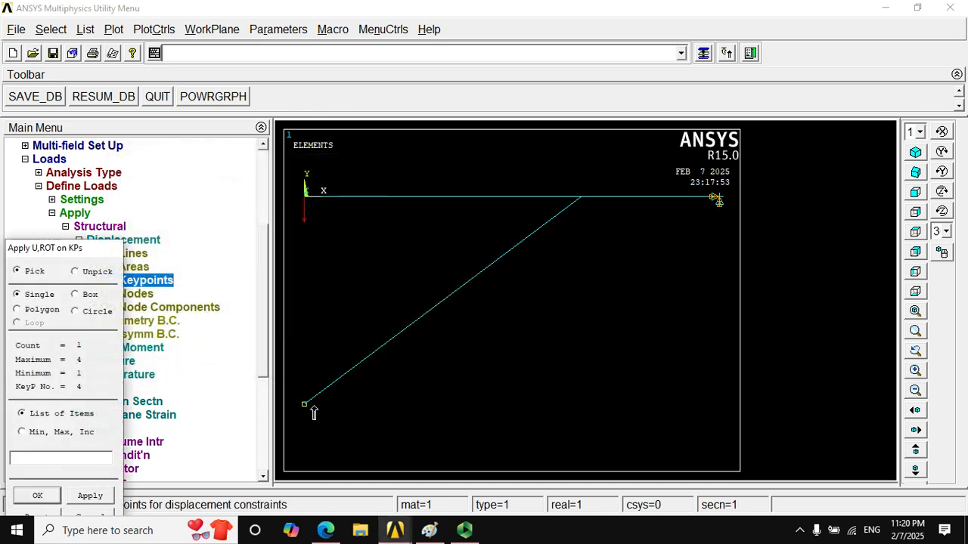
left_click(33, 498)
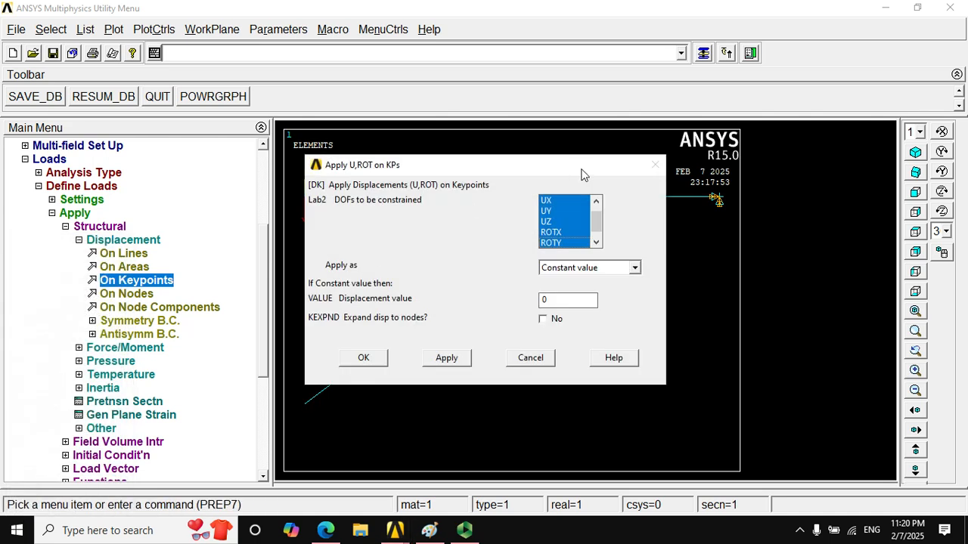
left_click(597, 201)
left_click_drag(596, 194, 596, 247)
left_click(364, 357)
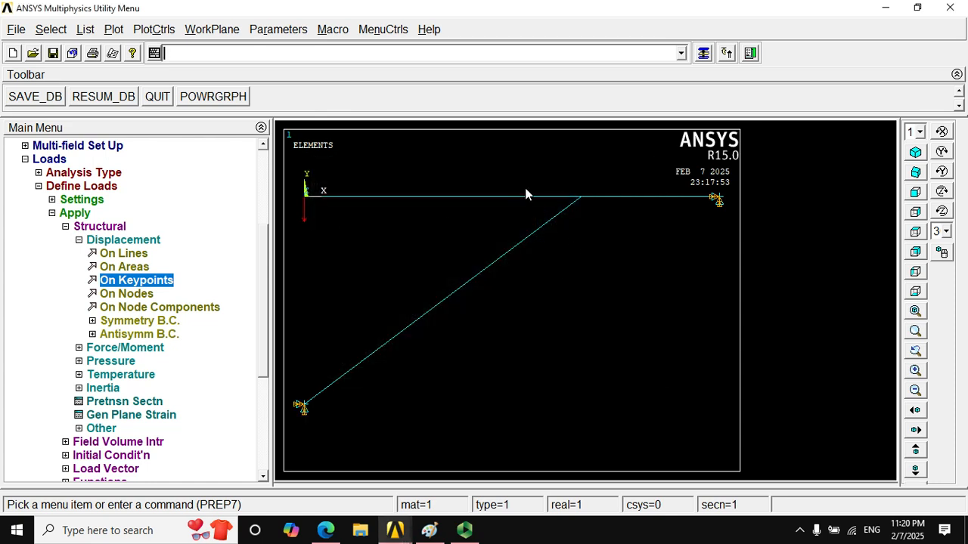
- Solve the current load step and close the solution status listing
left_click(65, 227)
left_click(52, 214)
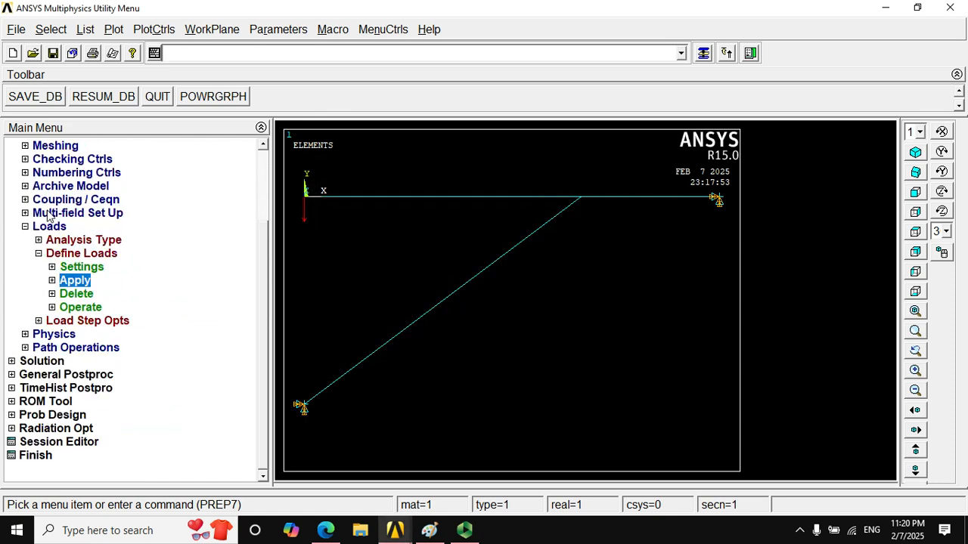
left_click(25, 226)
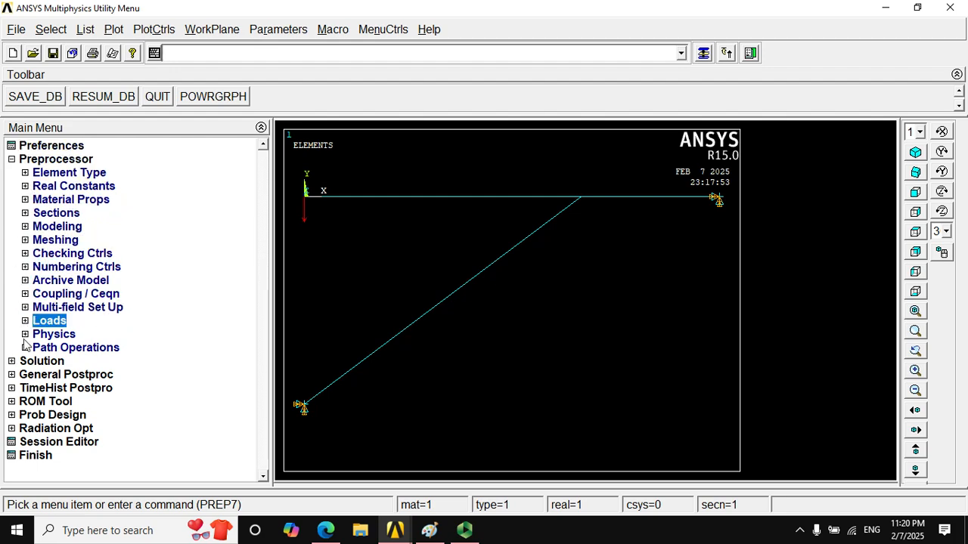
left_click(14, 361)
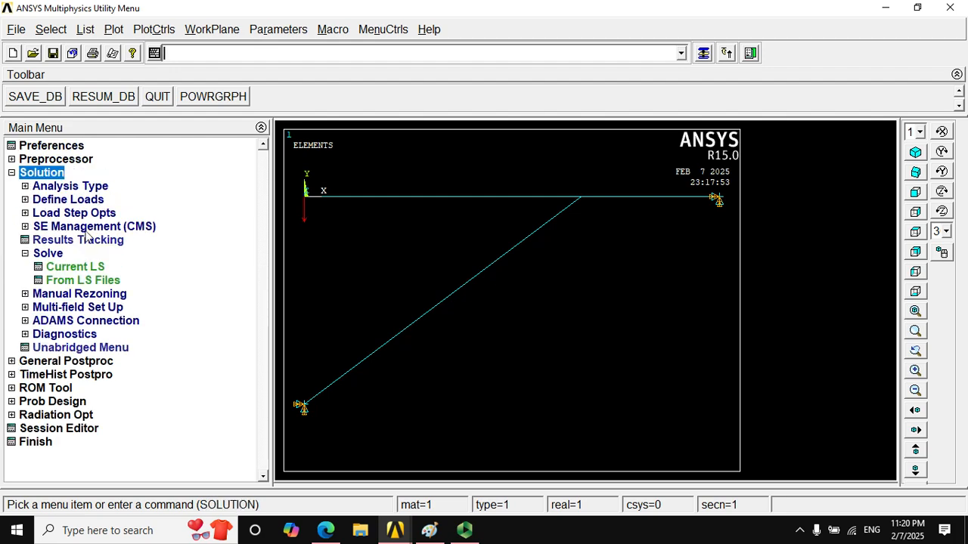
left_click(86, 277)
left_click(496, 336)
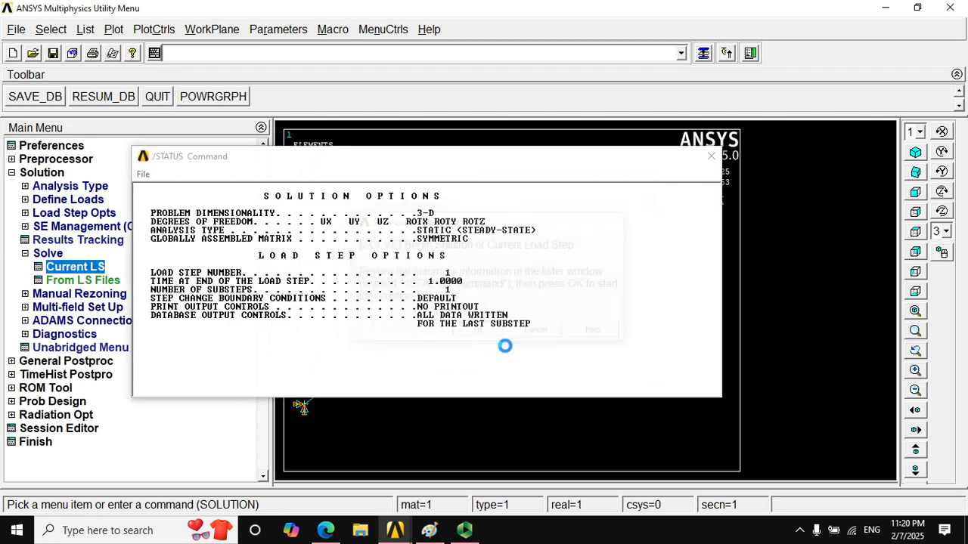
left_click(208, 106)
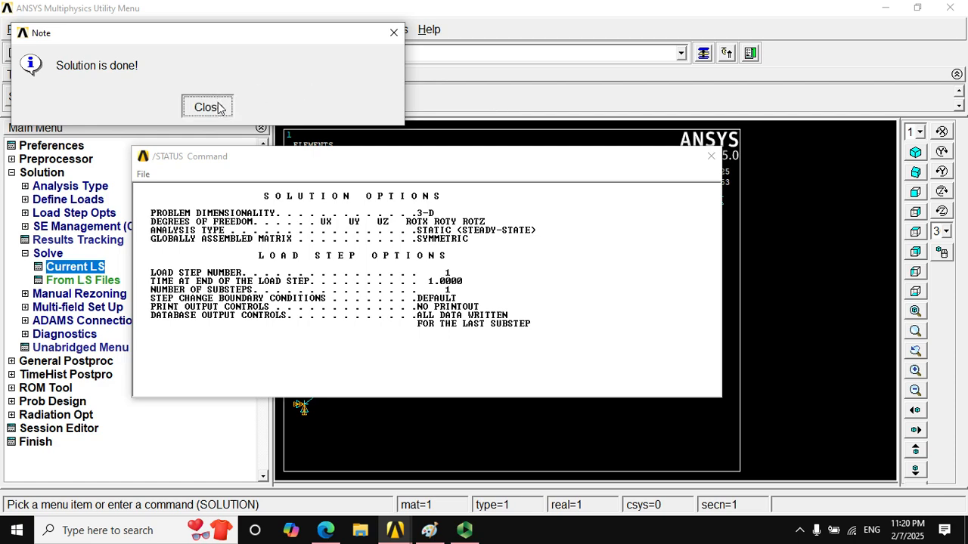
left_click(709, 156)
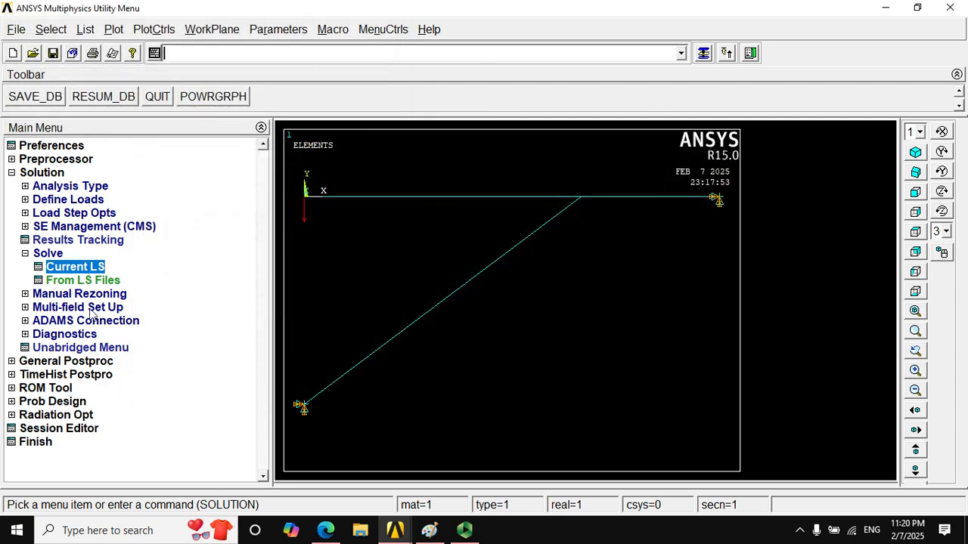
- Plot the deformed shape of the frame together with its undeformed shape
left_click(12, 362)
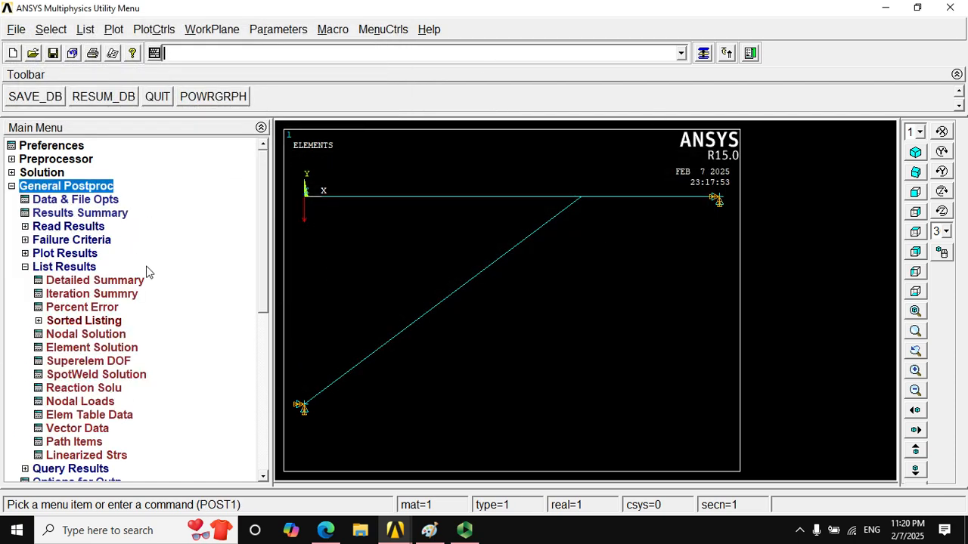
left_click(25, 254)
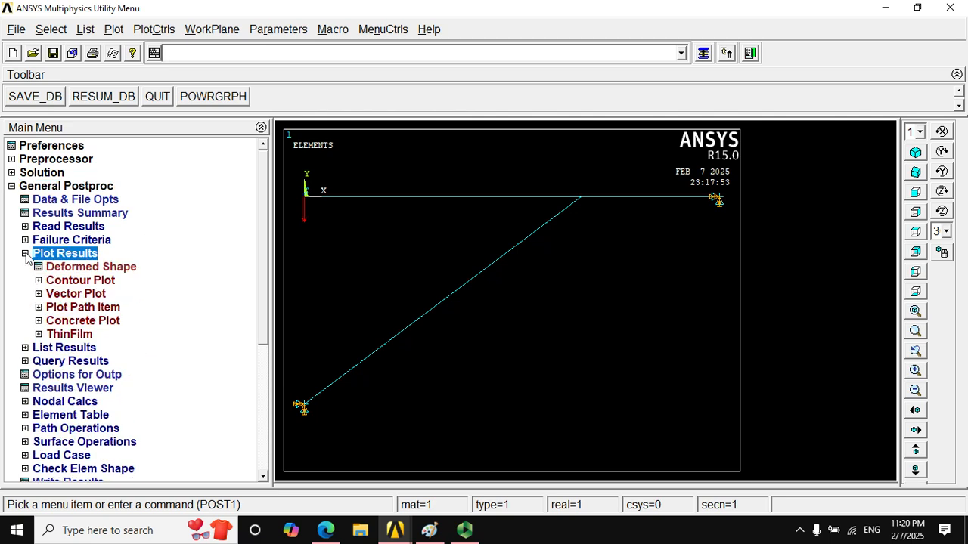
left_click(58, 269)
left_click(577, 266)
left_click(384, 330)
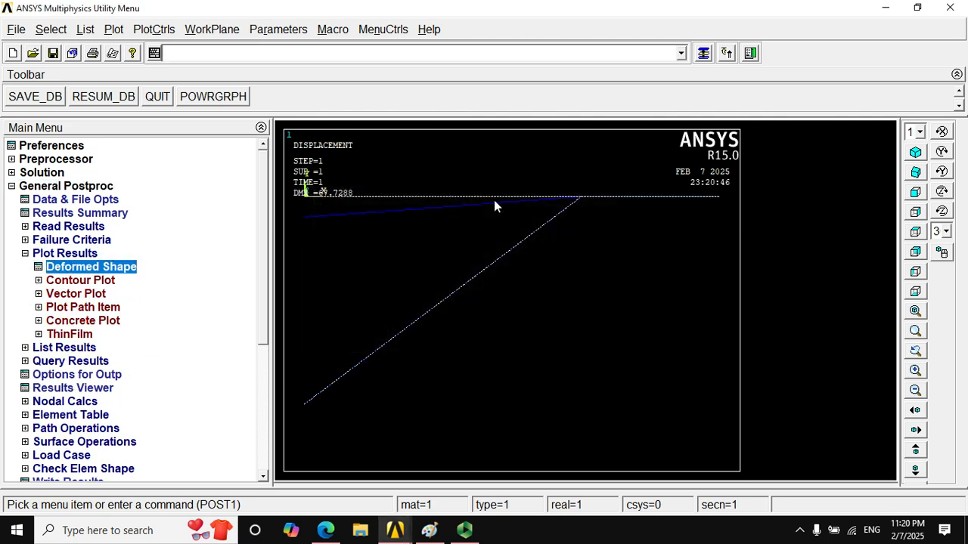
- List the reaction solution for all items at the constrained nodes
left_click(36, 255)
left_click(38, 268)
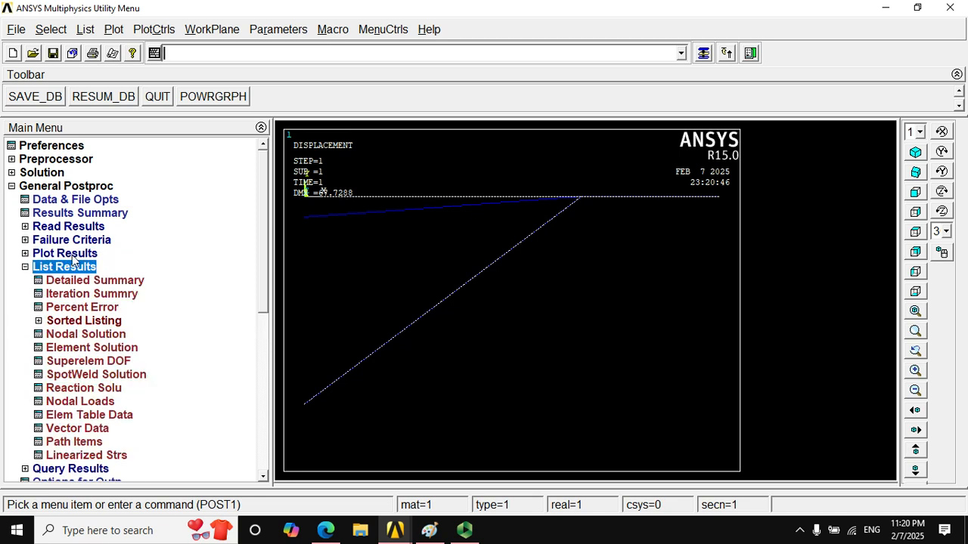
scroll(261, 239, "down", 1)
scroll(261, 242, "down", 3)
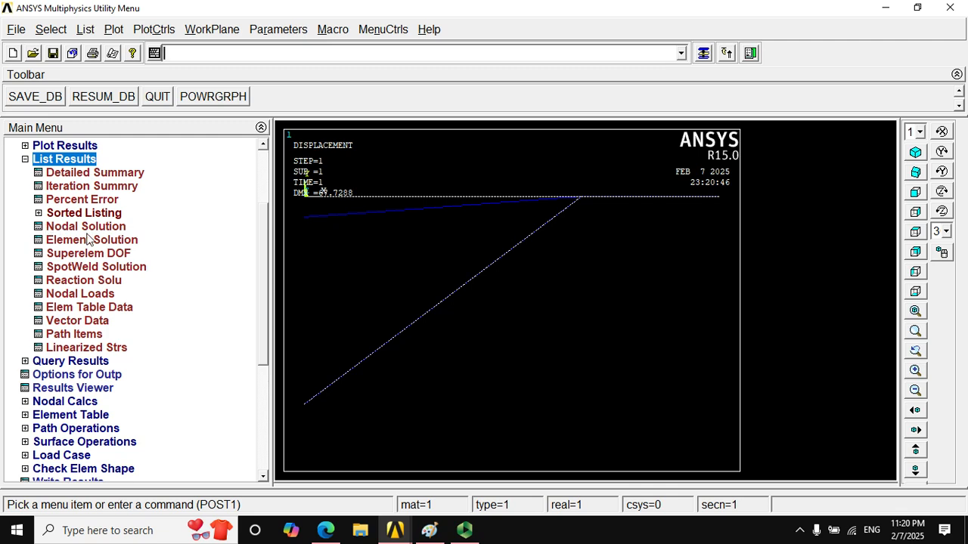
left_click(90, 281)
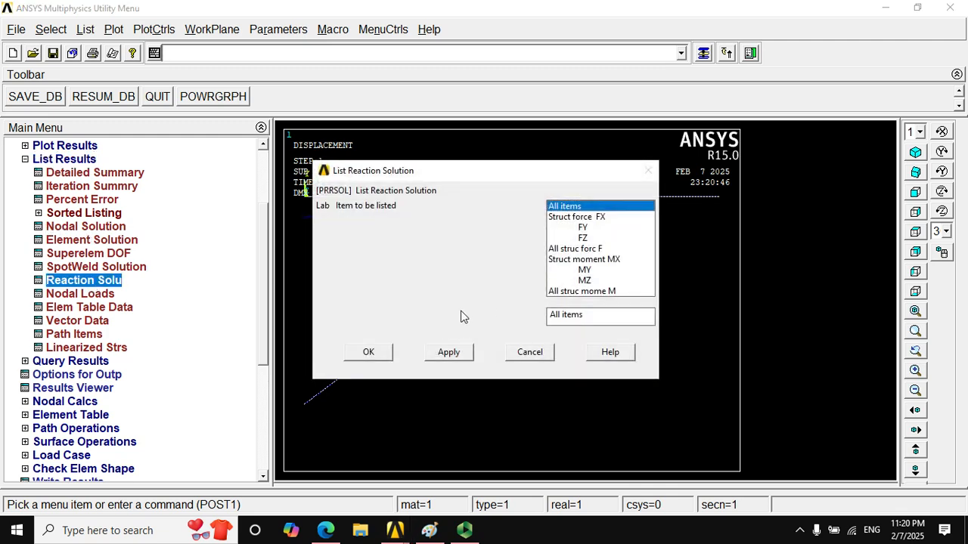
left_click(372, 357)
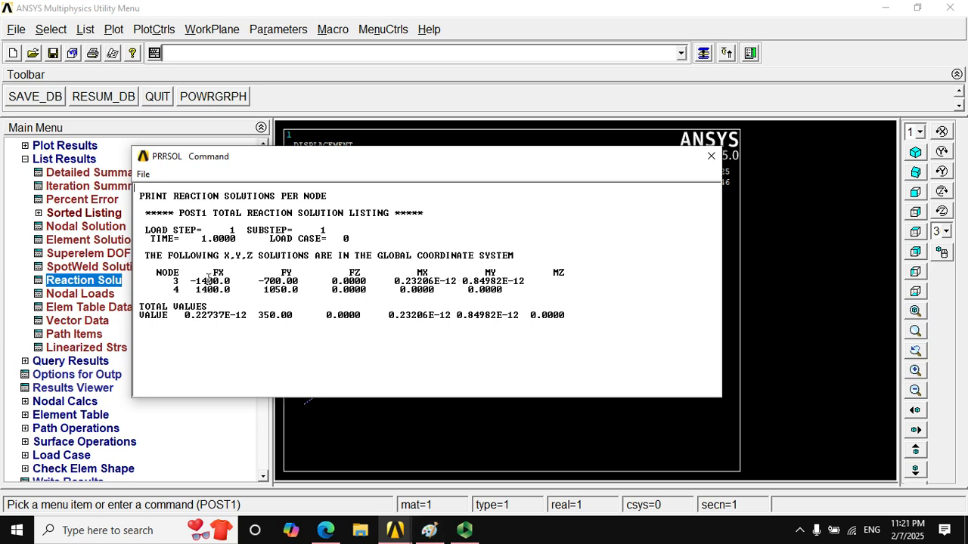
- Compare the listed node reactions with the deformed plot and the stated reactions at C in the Paint drawing, and close the listing
left_click_drag(394, 158, 392, 330)
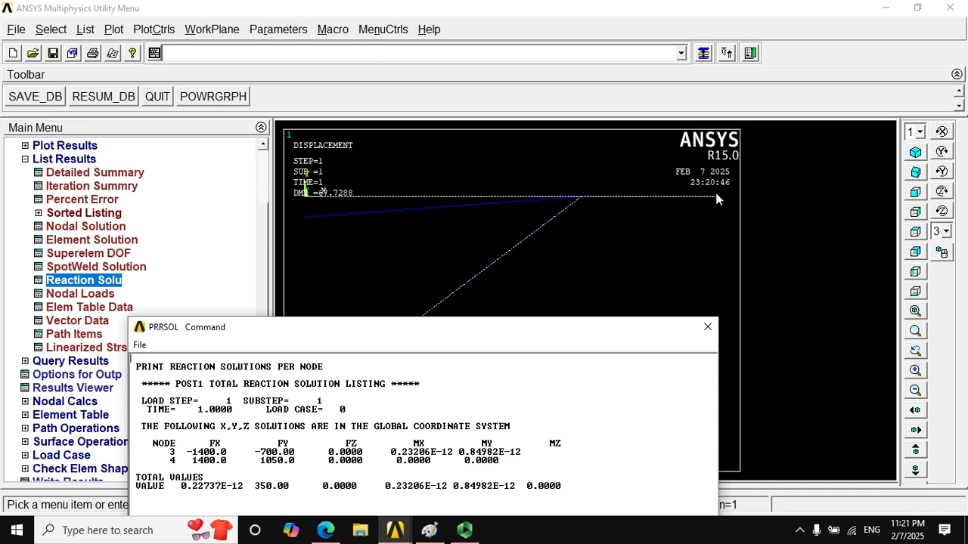
left_click_drag(483, 328, 495, 145)
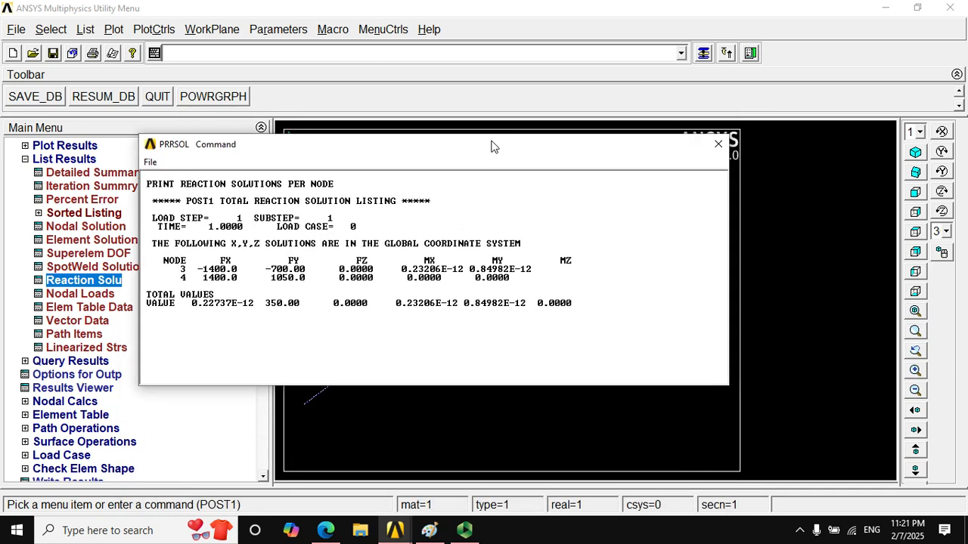
left_click(428, 530)
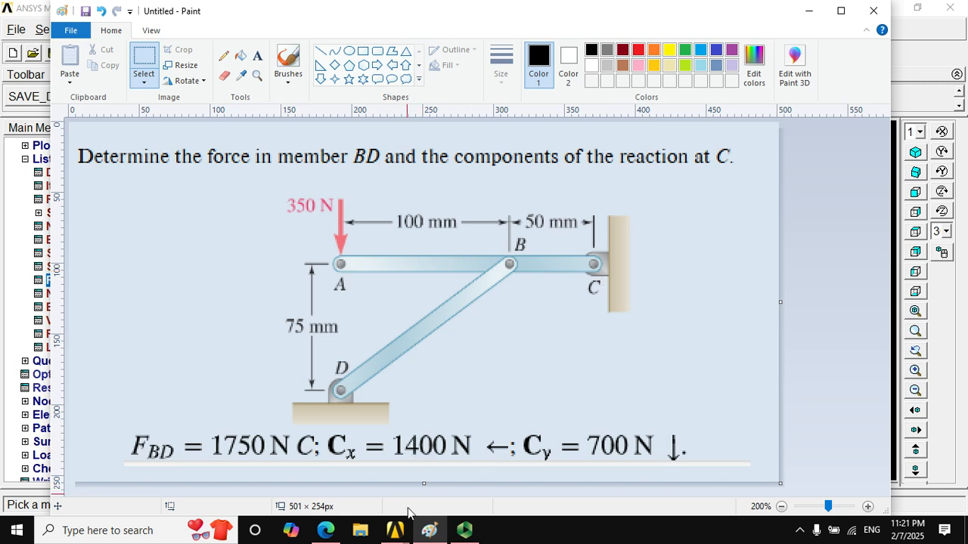
mouse_move(405, 531)
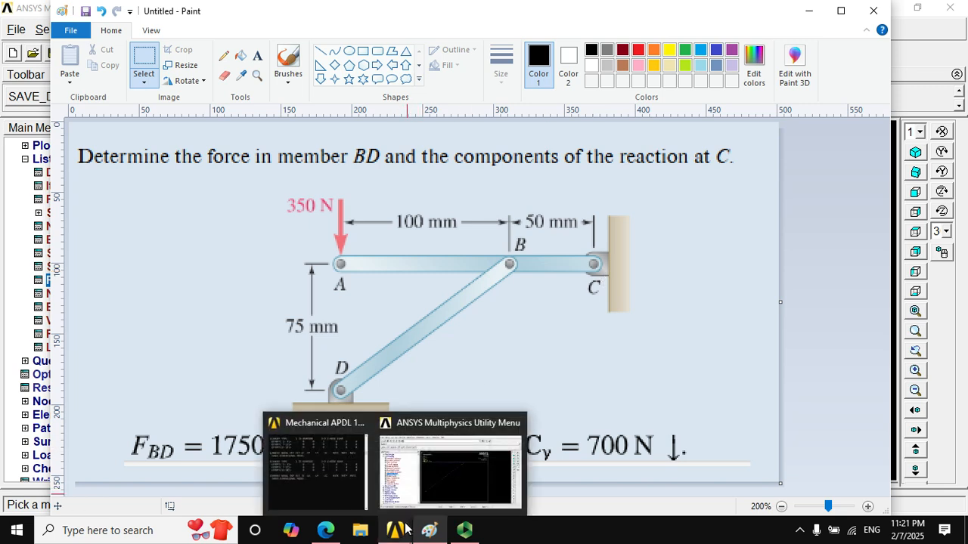
left_click(426, 489)
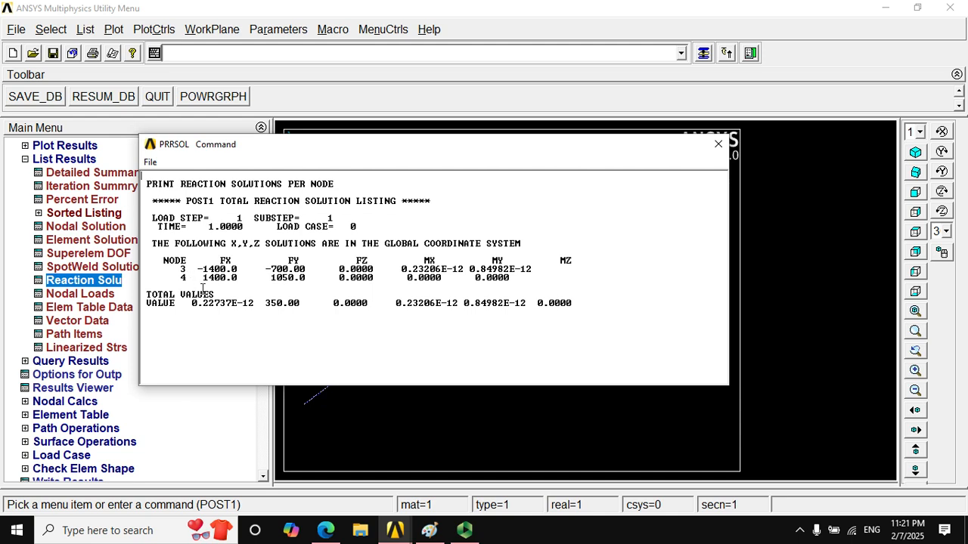
left_click_drag(391, 149, 434, 443)
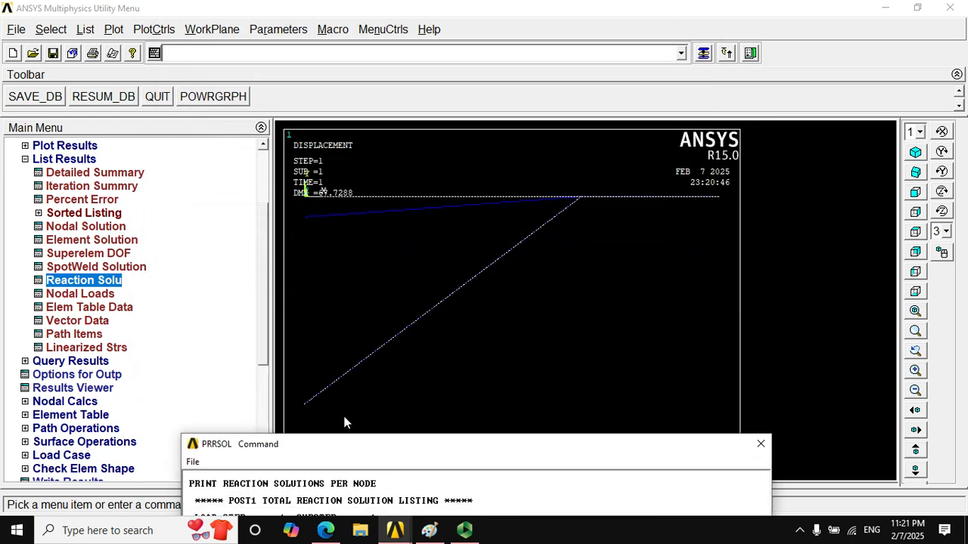
left_click_drag(427, 446, 415, 152)
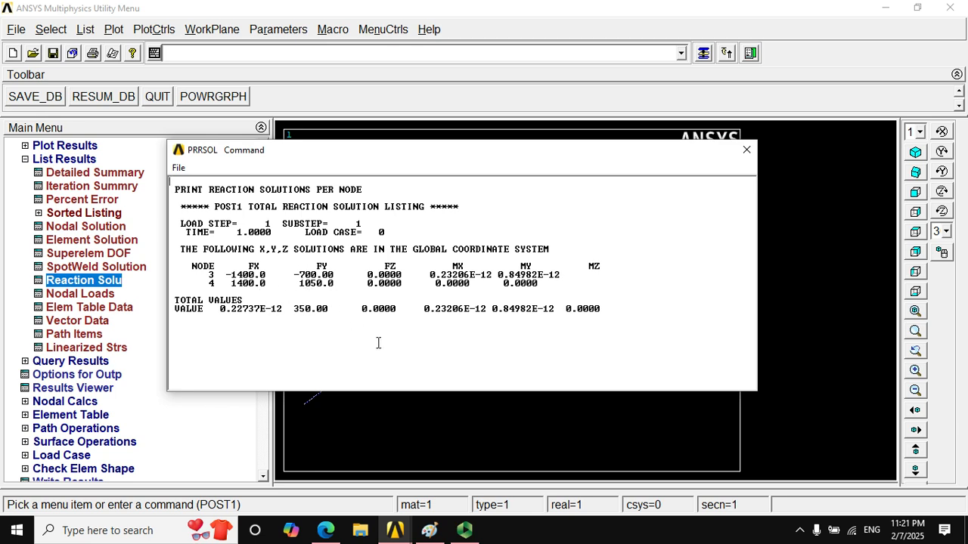
left_click(429, 530)
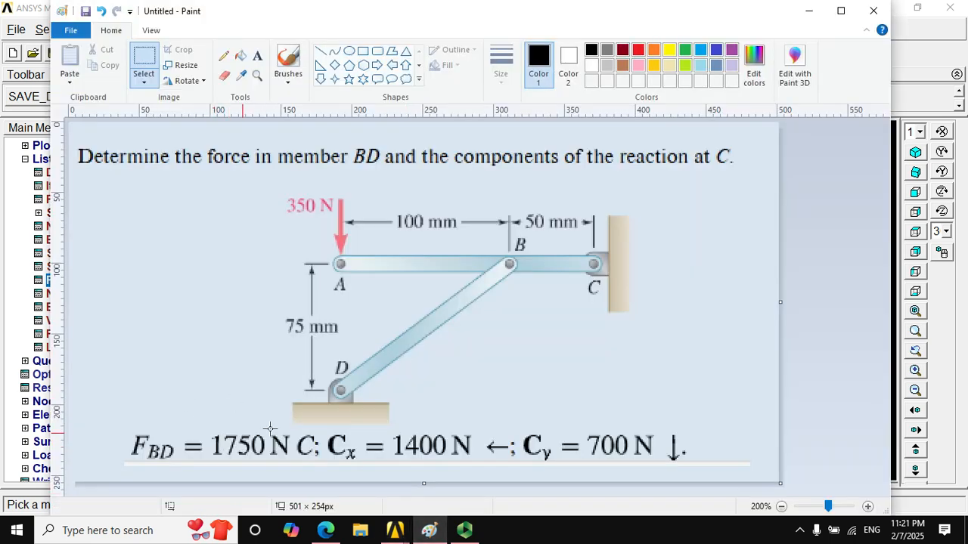
left_click(808, 11)
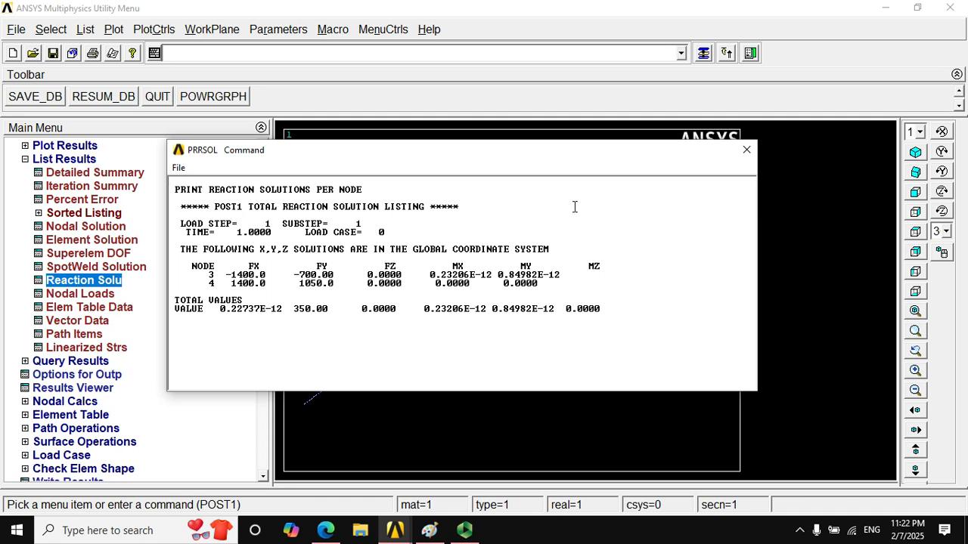
left_click(746, 151)
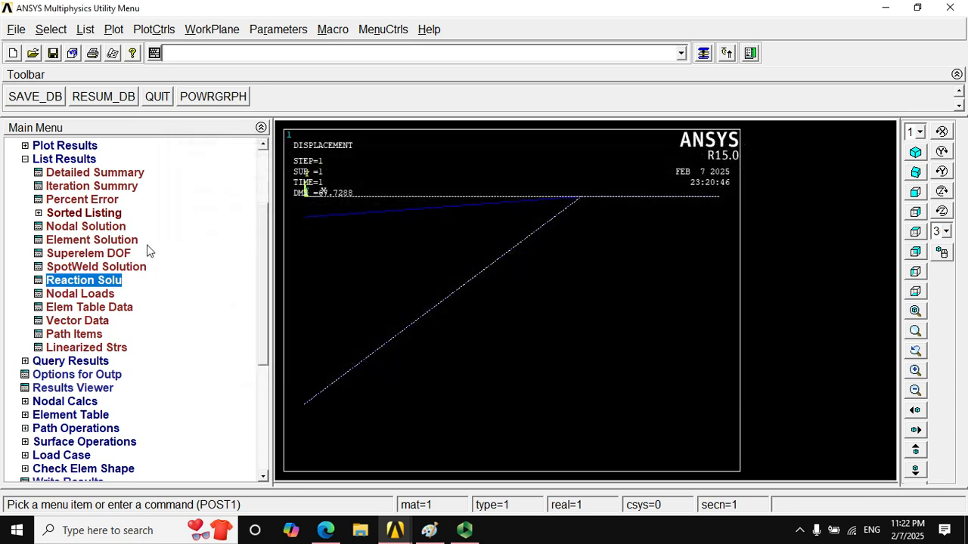
- List the element solution using Element Results under Line Element Results, and dismiss the warning
left_click(87, 240)
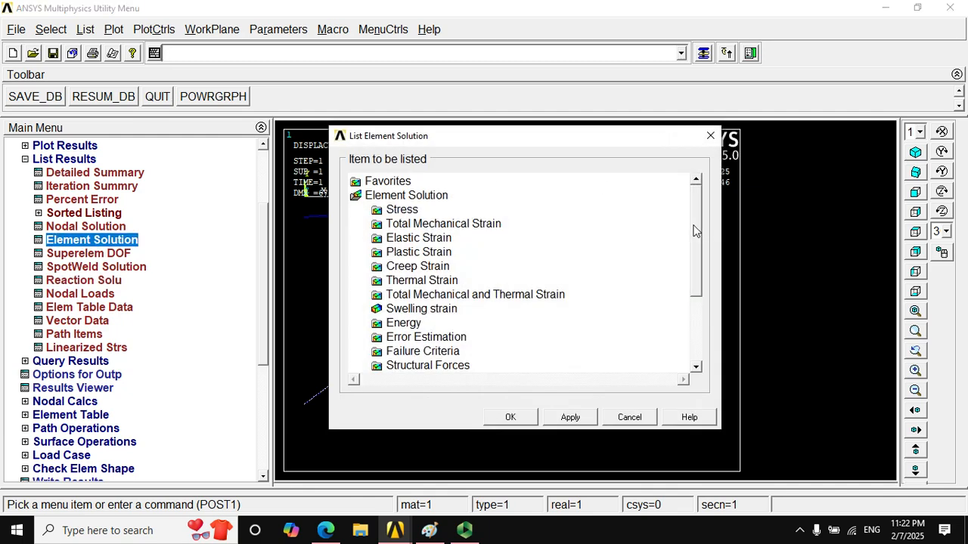
left_click_drag(696, 230, 687, 291)
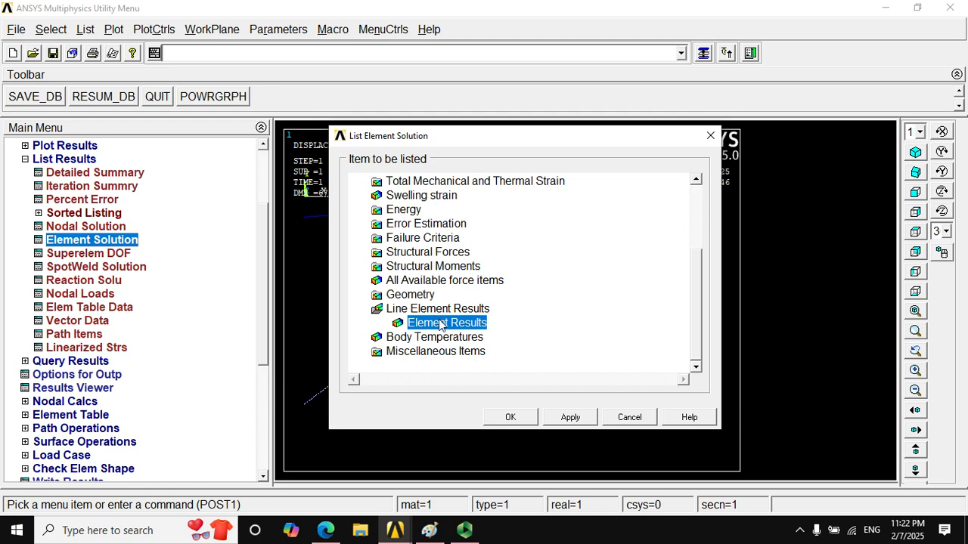
left_click(490, 417)
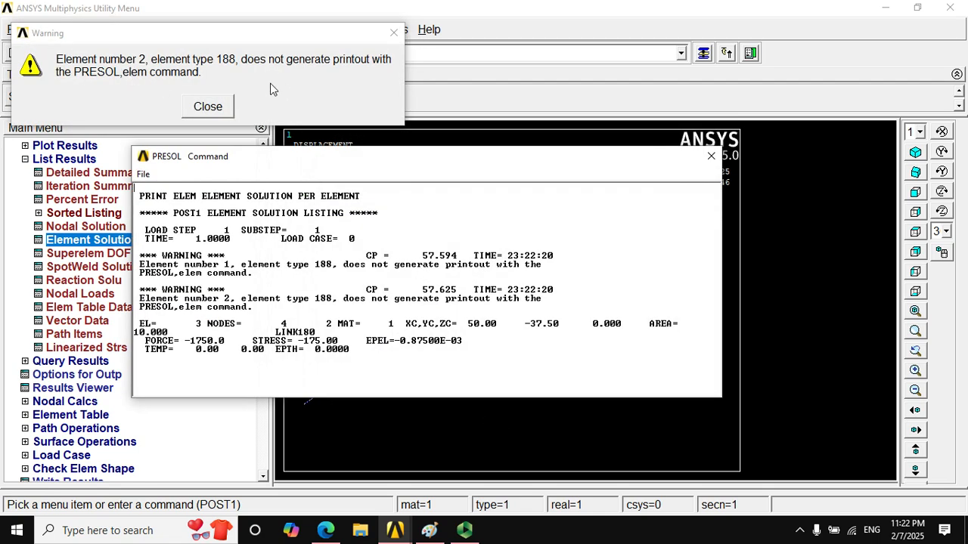
left_click(206, 109)
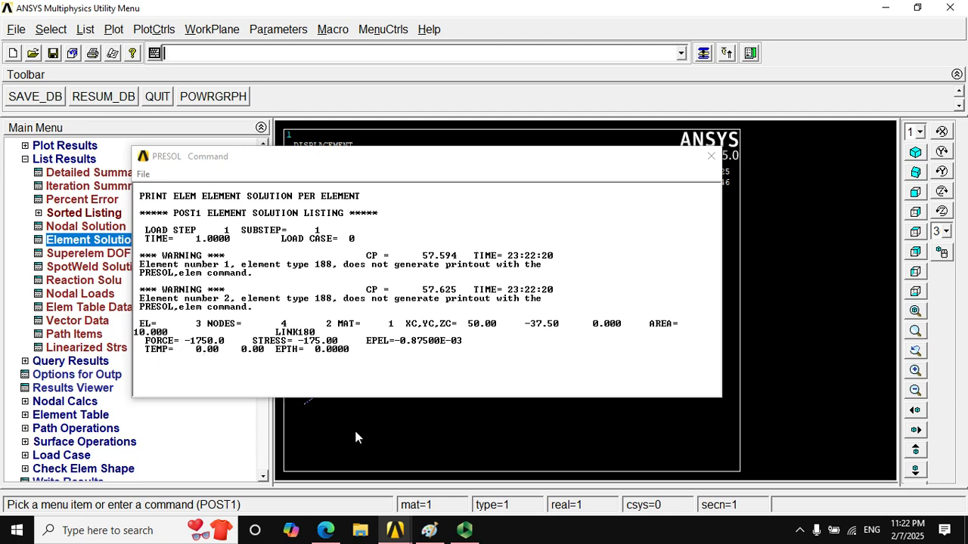
- Check the listed link element force against the stated force in member BD in the Paint drawing, and close the listing
left_click(437, 533)
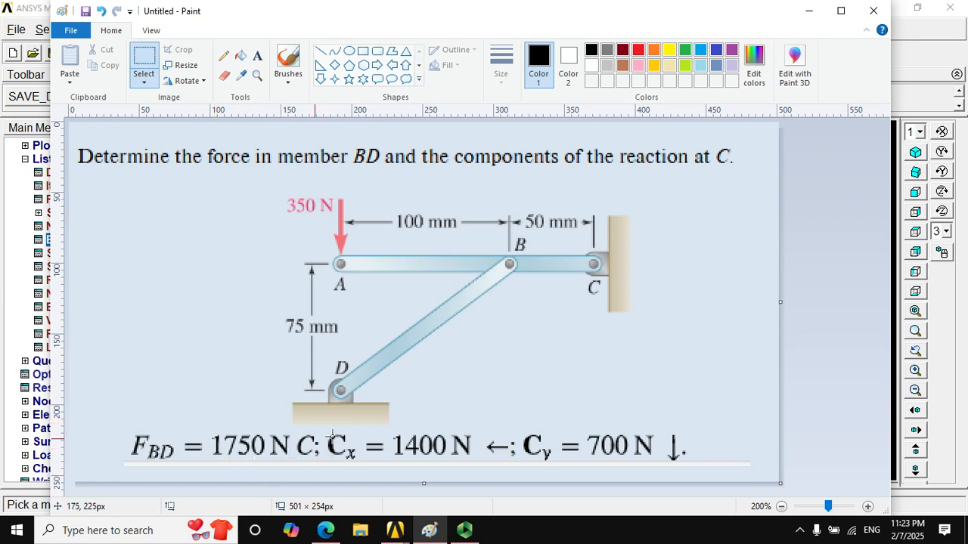
left_click(806, 10)
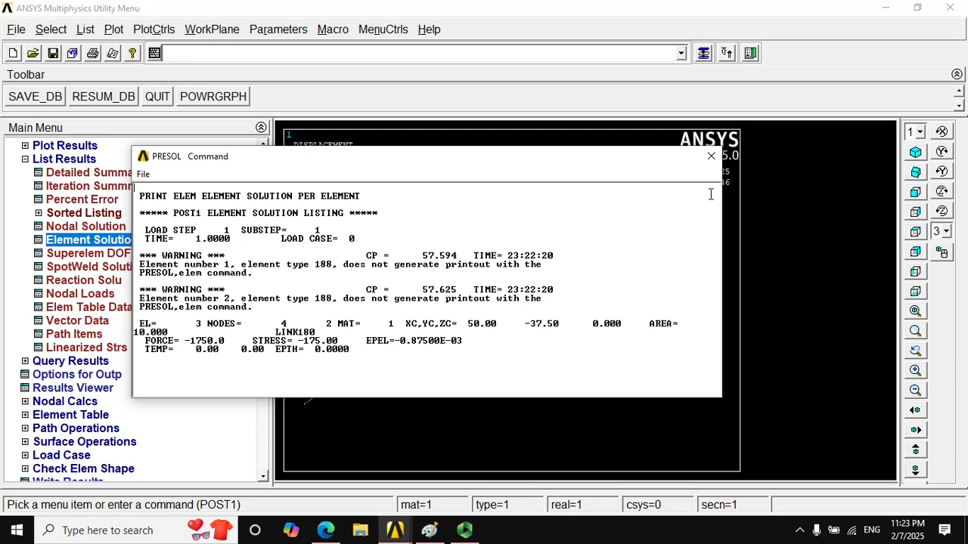
left_click(711, 156)
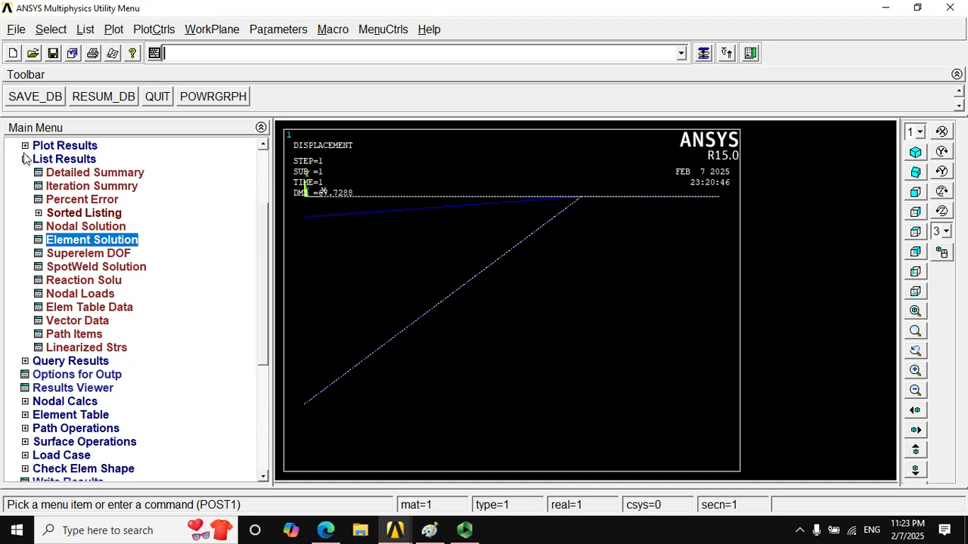
- List the nodal displacement vector sum, compare it with the deformed shape plot, and close the listing
left_click(70, 228)
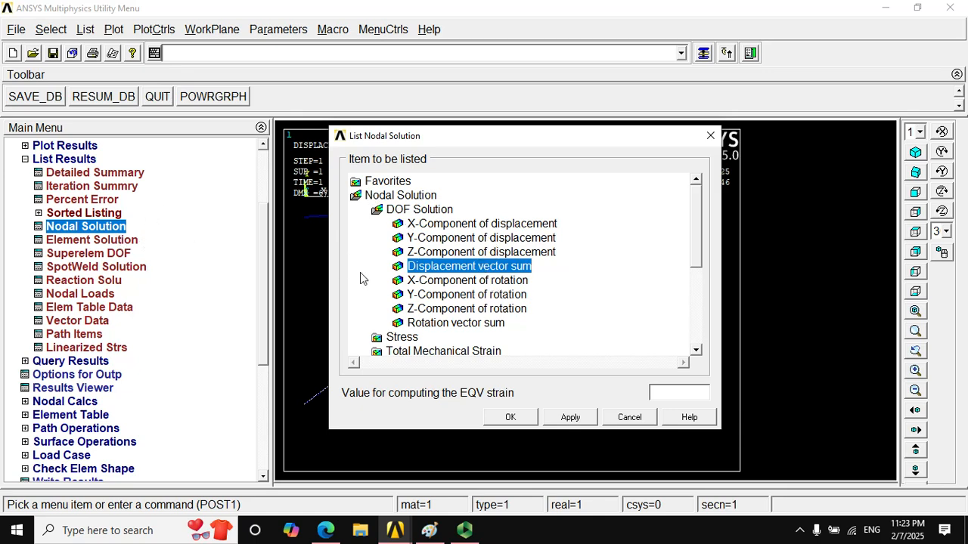
left_click(500, 416)
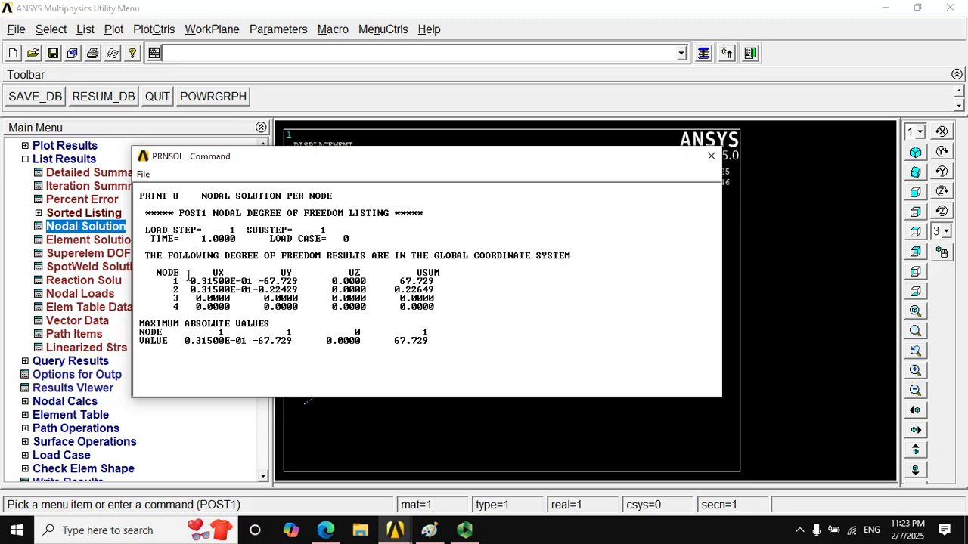
left_click_drag(271, 156, 300, 124)
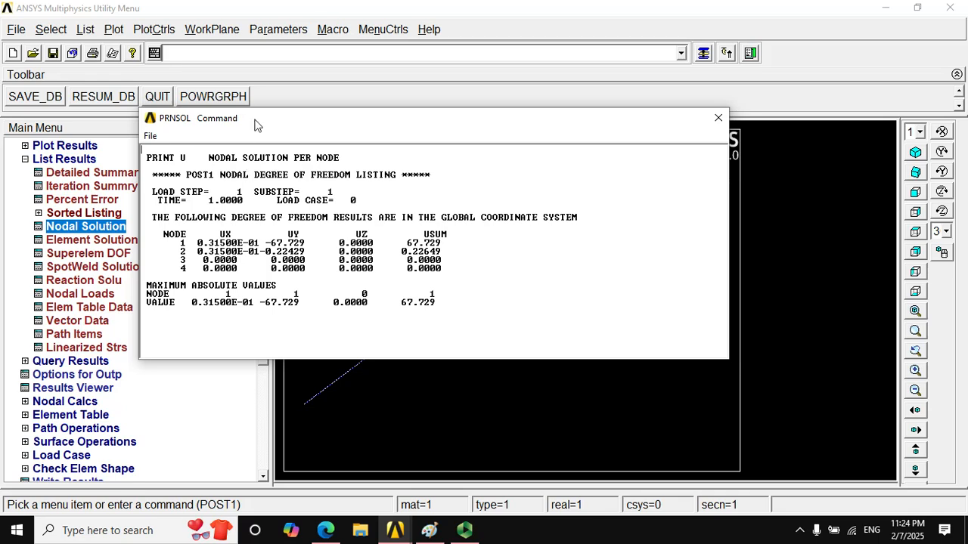
left_click_drag(254, 125, 244, 321)
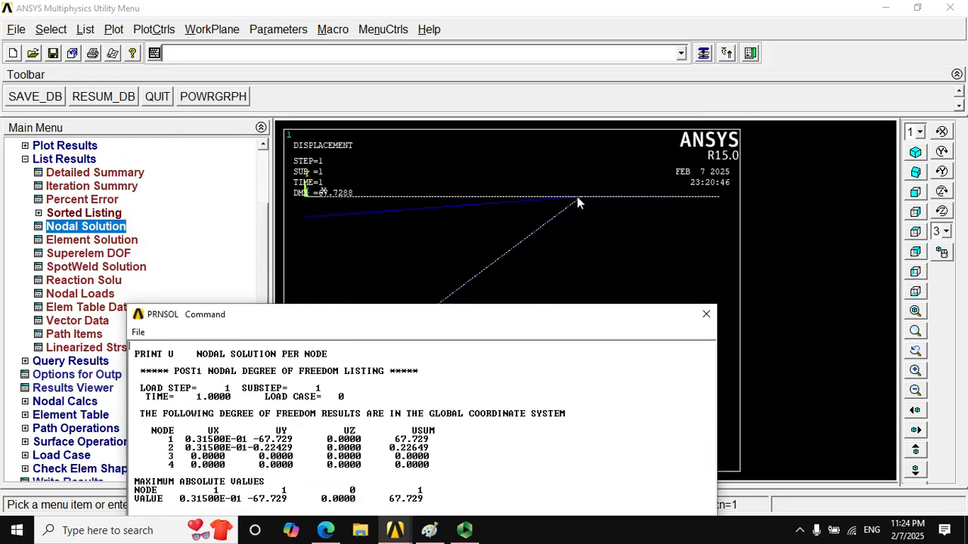
left_click_drag(486, 317, 482, 164)
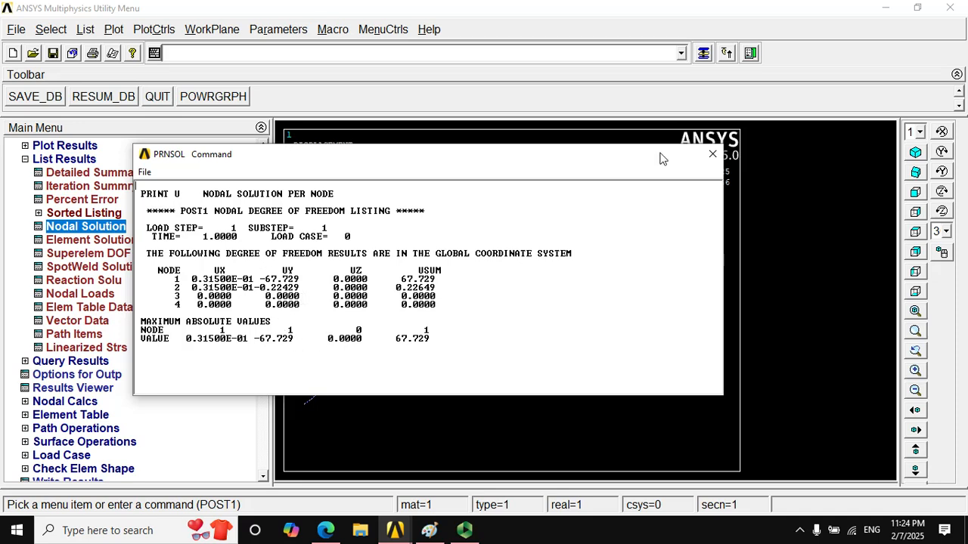
left_click(712, 155)
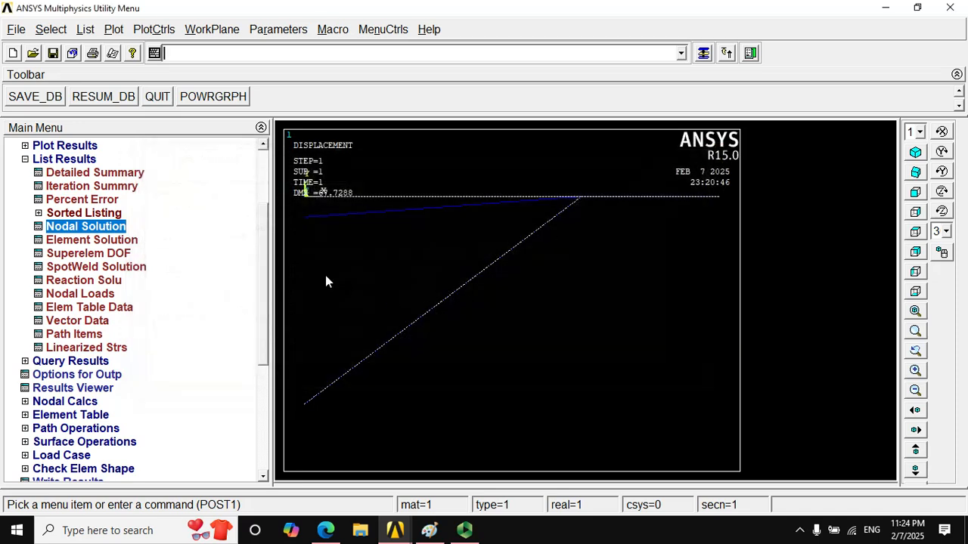
- Review the problem drawing in maximized Paint and close it without saving the changes
left_click(64, 160)
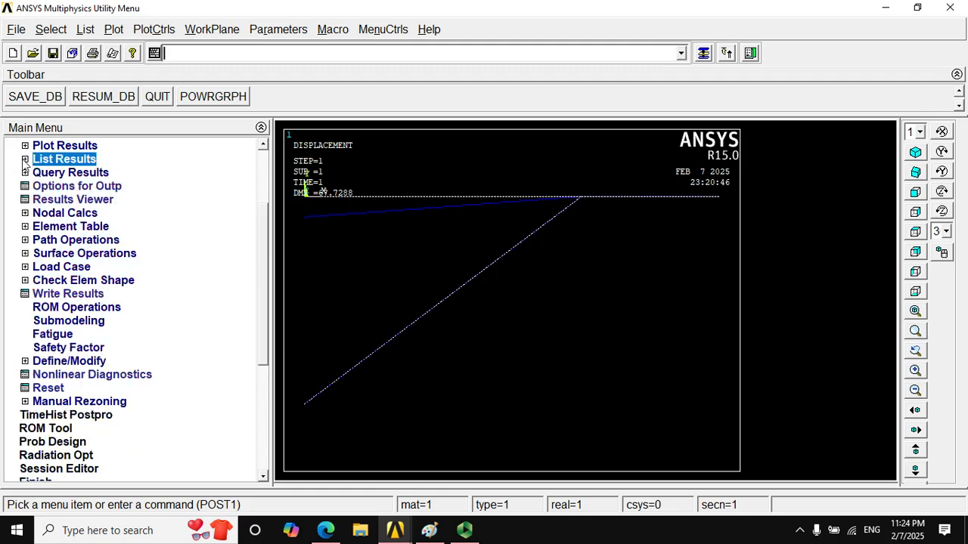
left_click(429, 530)
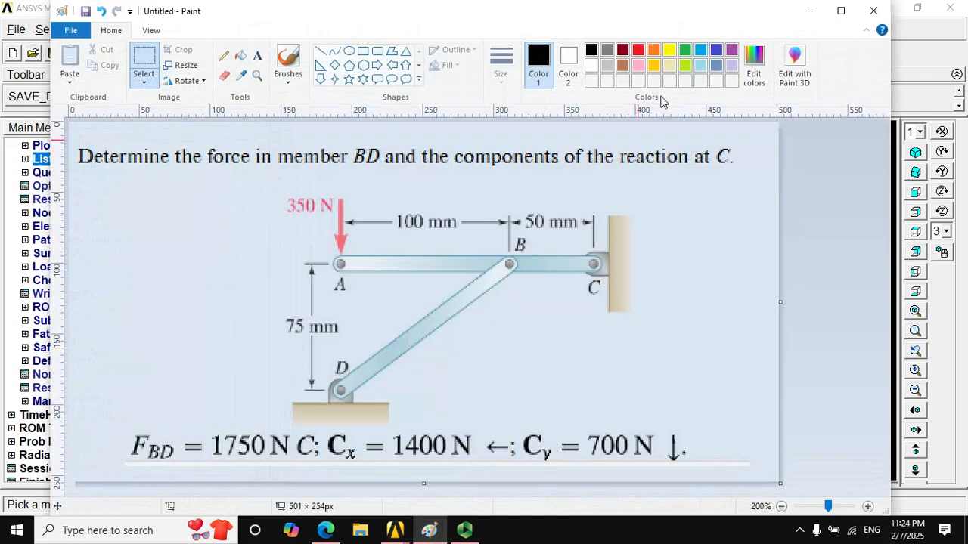
left_click(840, 10)
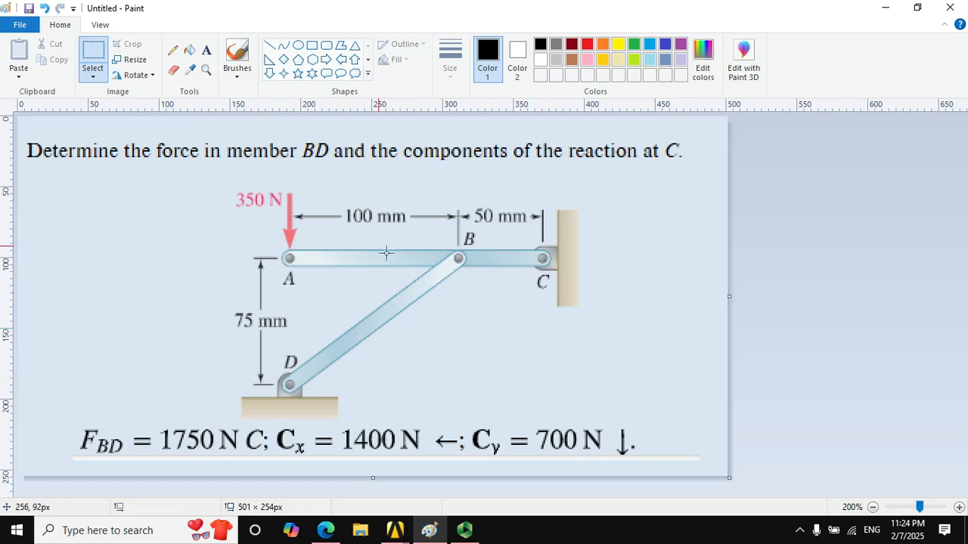
left_click(950, 8)
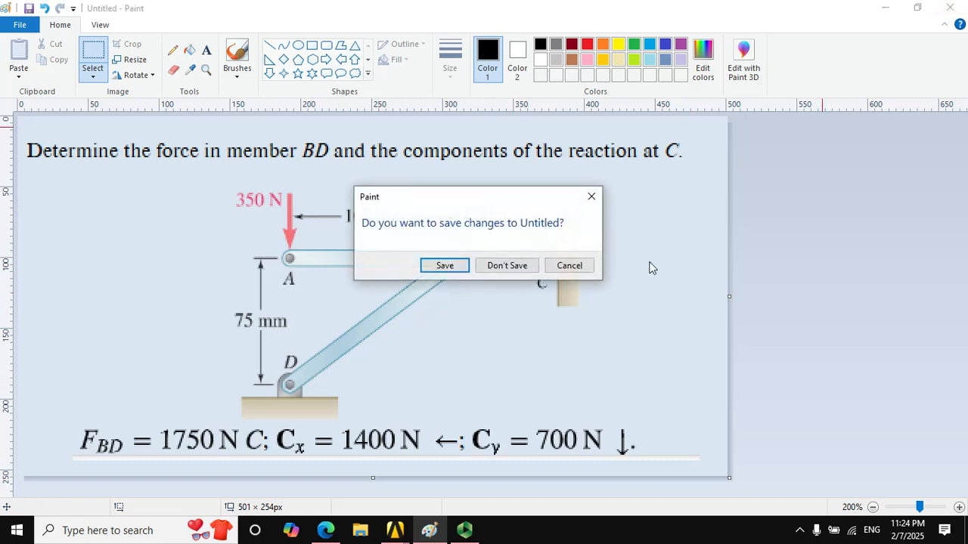
left_click(506, 265)
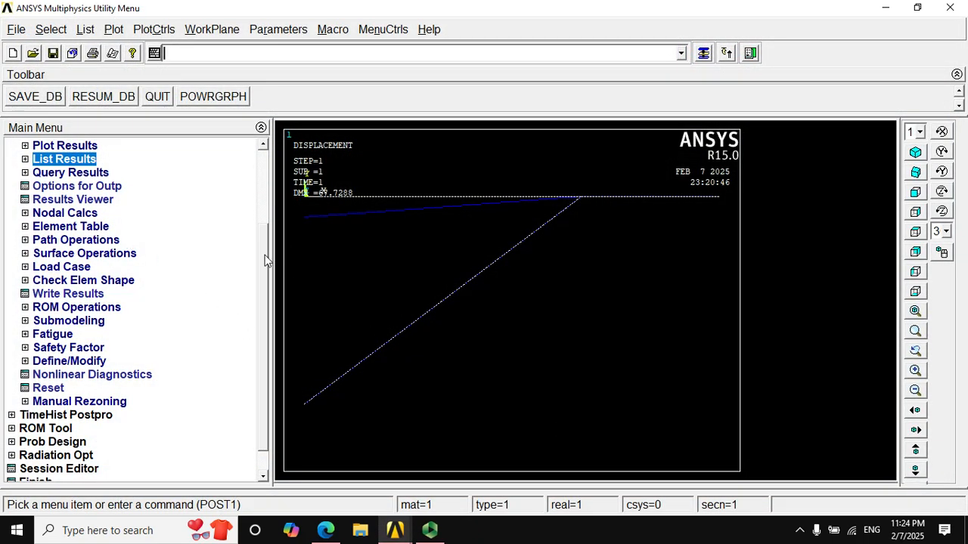
- Open the Results Viewer and plot the Displaced structure item from the nodal DOF solution
scroll(257, 273, "down", 1)
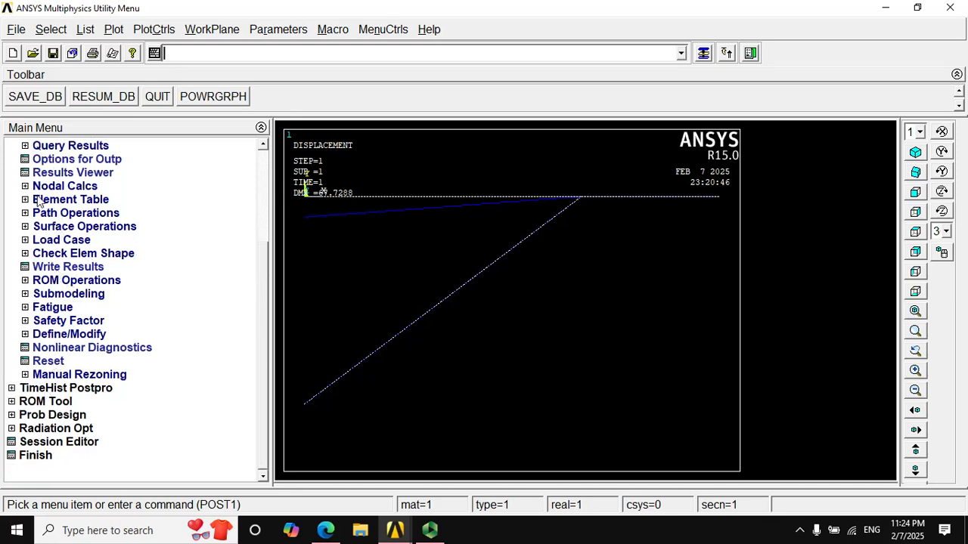
left_click(59, 173)
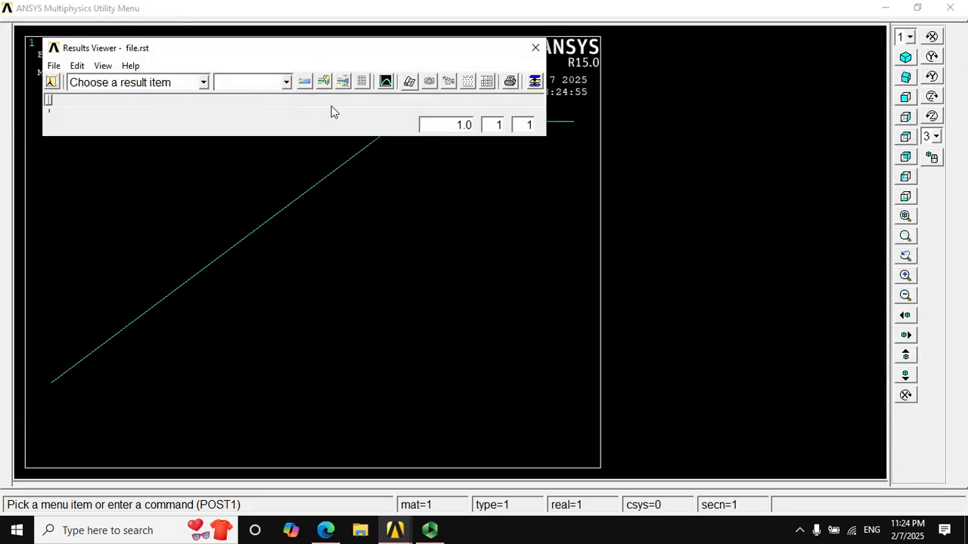
left_click(204, 82)
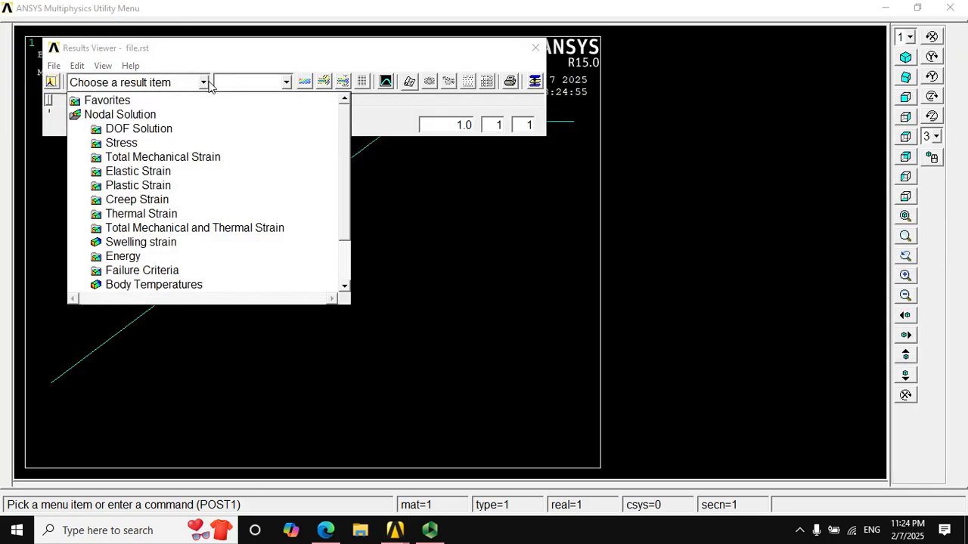
left_click(171, 133)
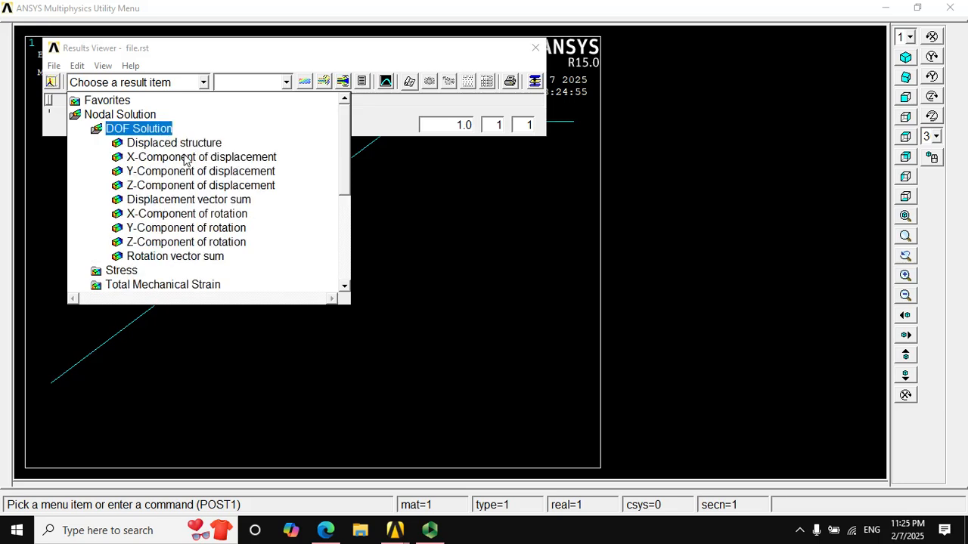
left_click(179, 146)
left_click(309, 84)
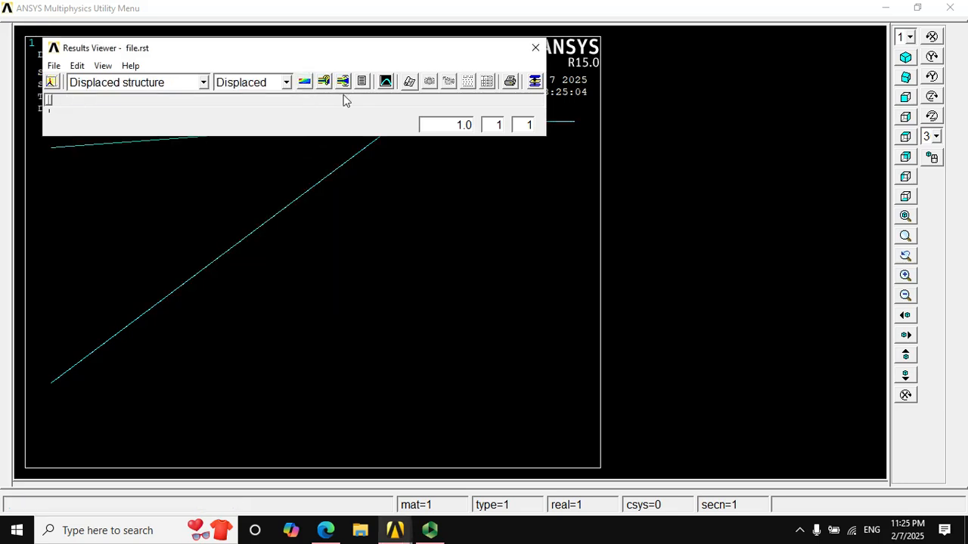
- Animate the deformed shape with 10 frames, a 0.5 second time delay and Def shape only
left_click(343, 80)
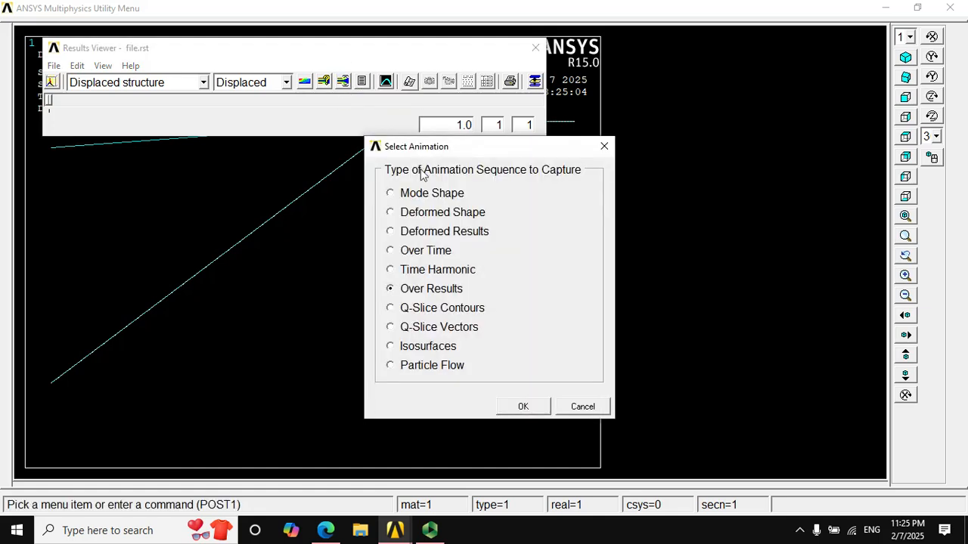
left_click(416, 213)
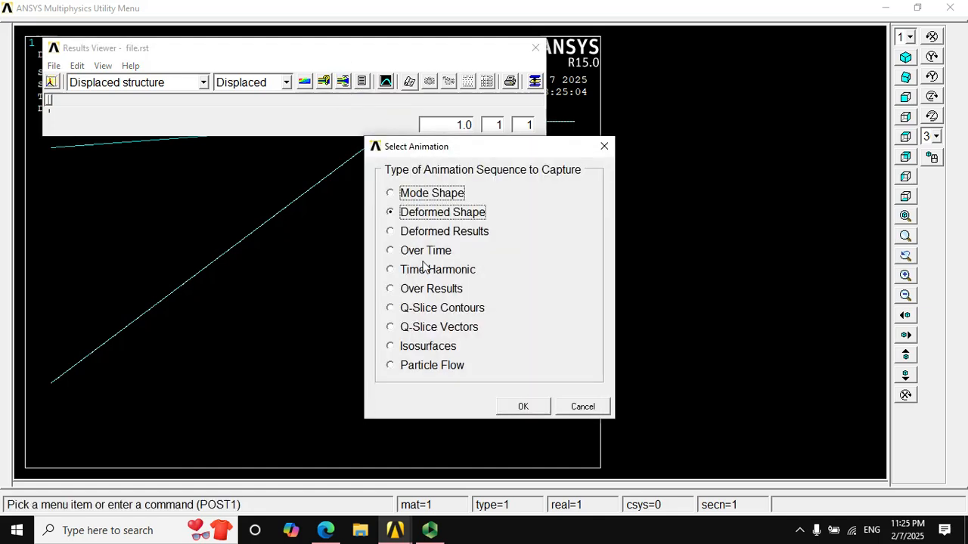
left_click(522, 408)
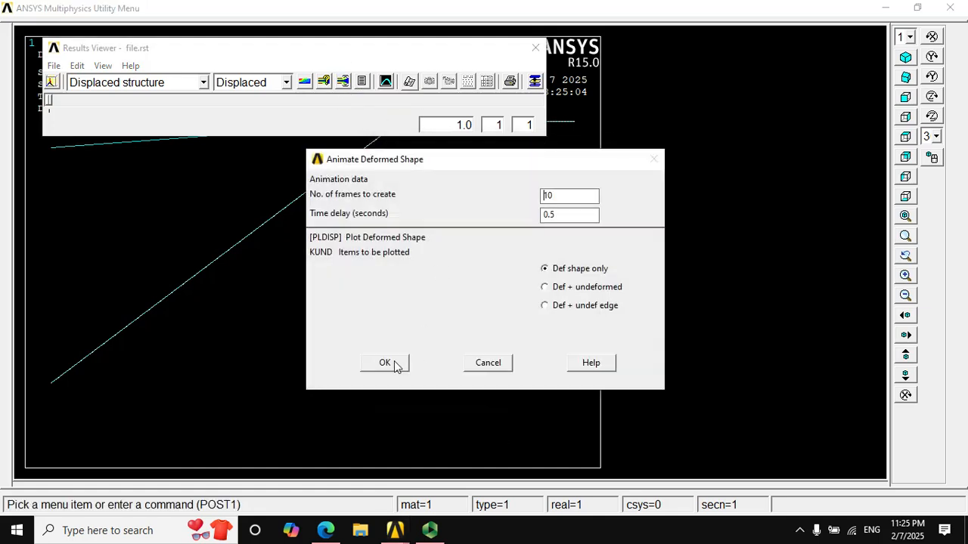
left_click(386, 363)
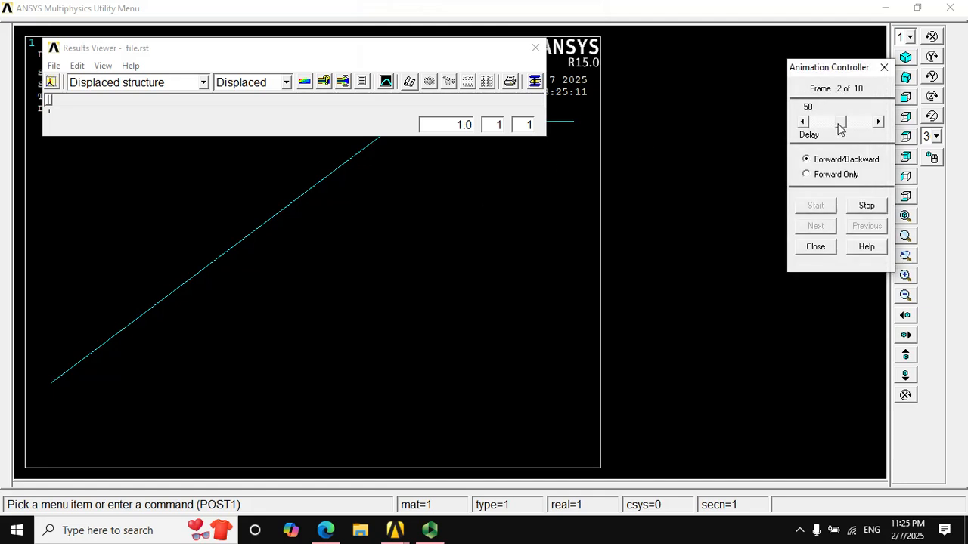
- Move the Results Viewer clear of the animated upper member, list the displaced structure's nodal results, and close the listing
left_click_drag(368, 62, 512, 304)
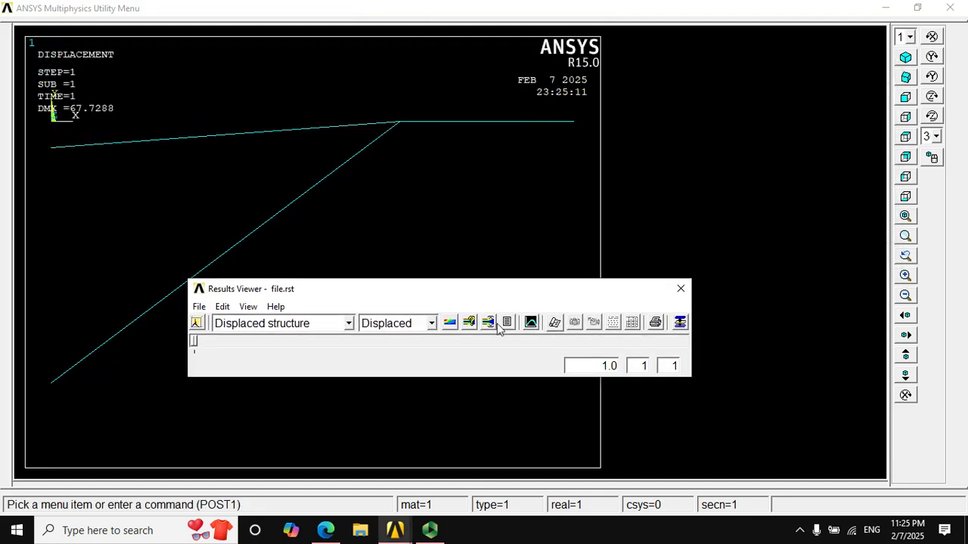
left_click(506, 323)
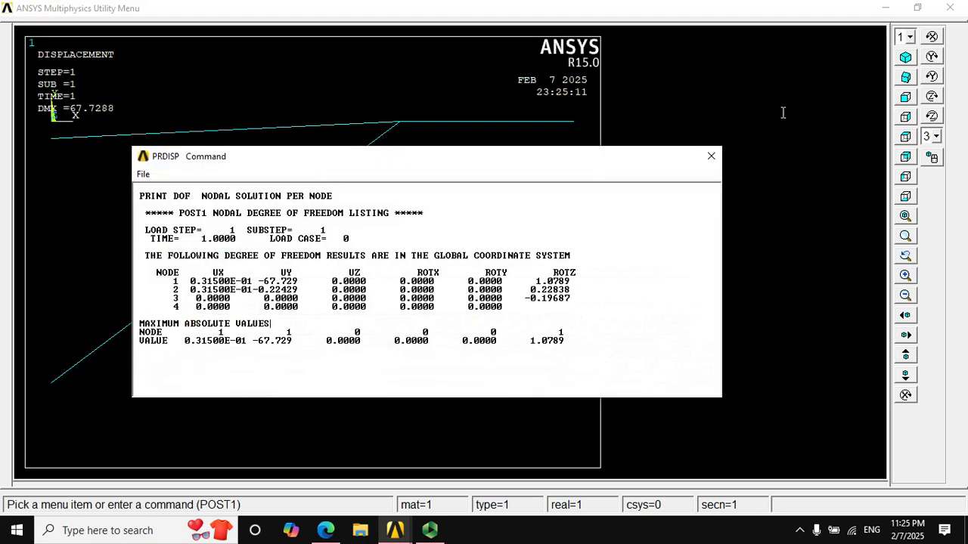
left_click(711, 155)
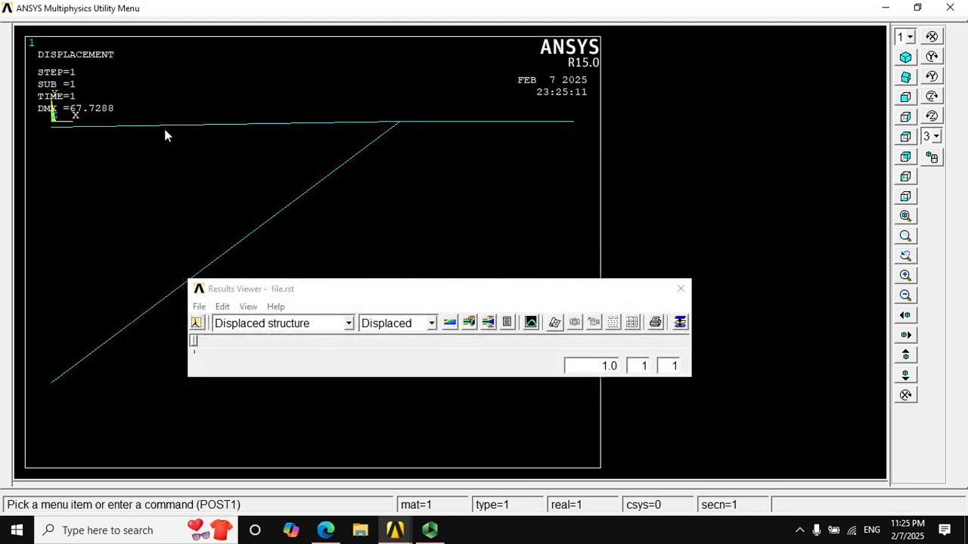
- Try to query the displaced structure results on the plot
left_click(488, 323)
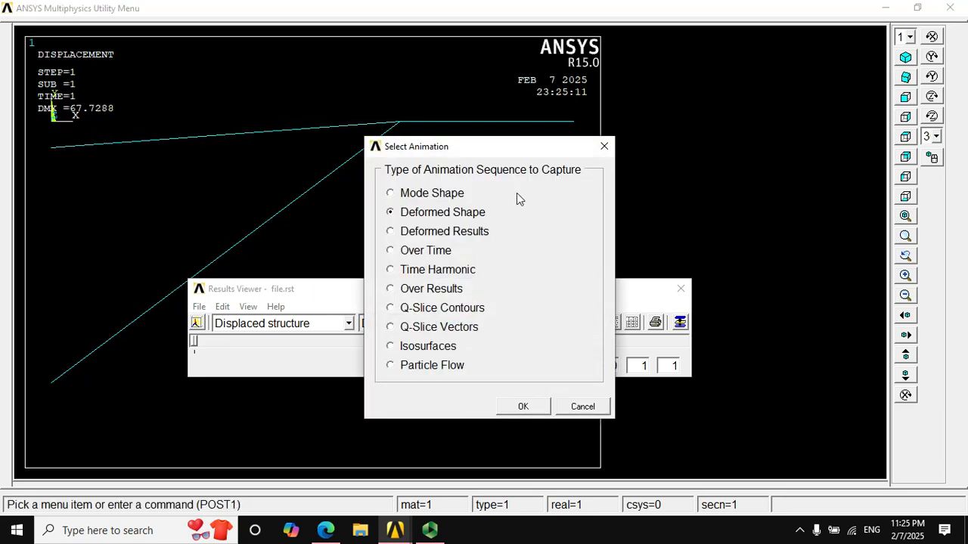
left_click(604, 146)
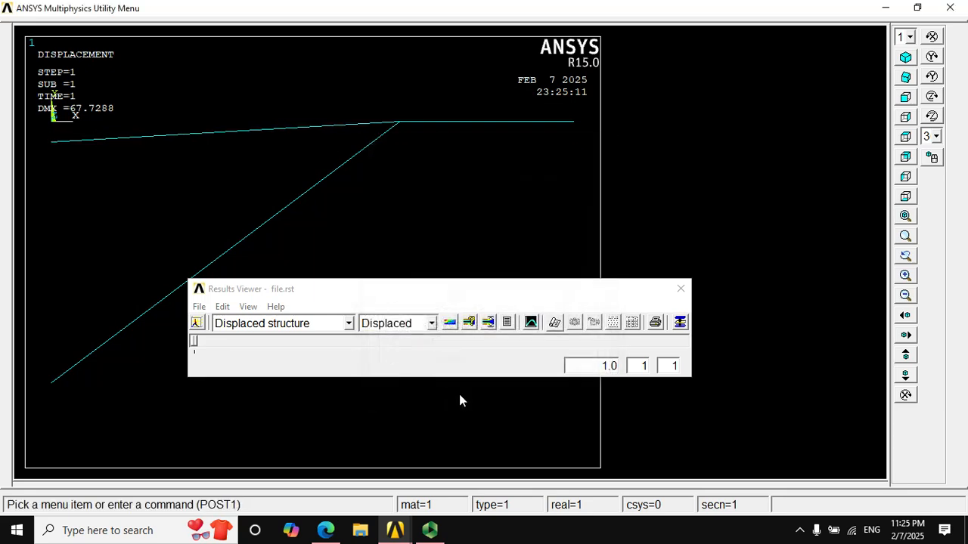
left_click(468, 323)
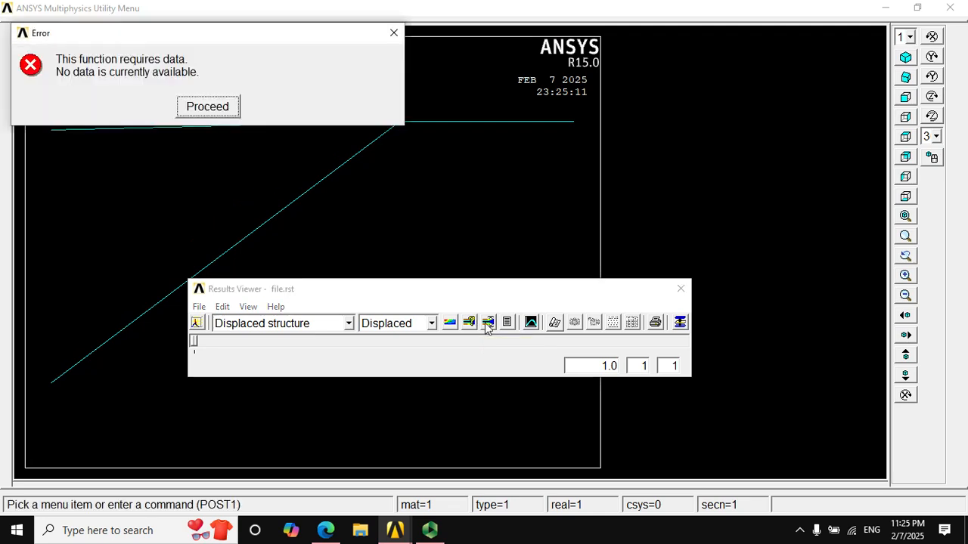
left_click(393, 32)
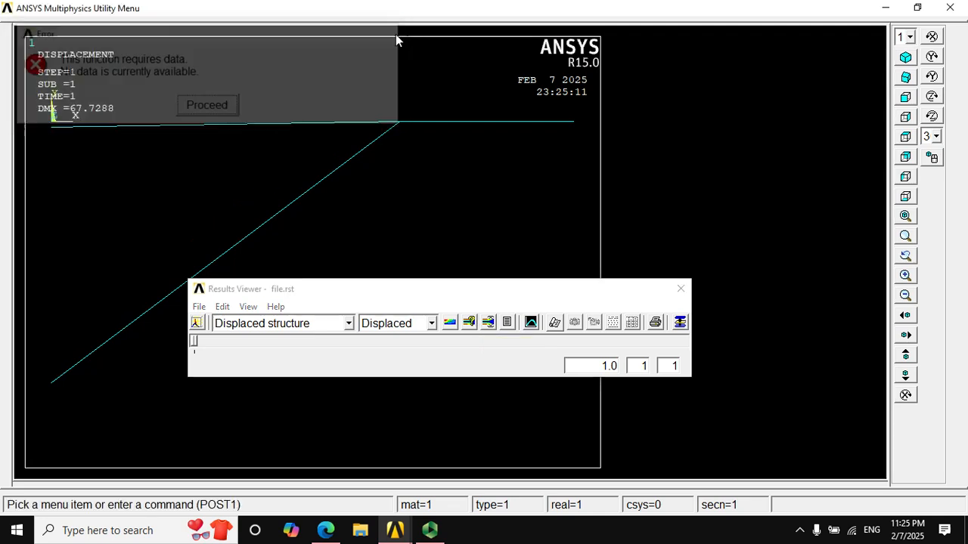
- Set the running deformed shape animation's delay to 0, dismiss the reopened animation settings, and stop the playback
left_click(488, 323)
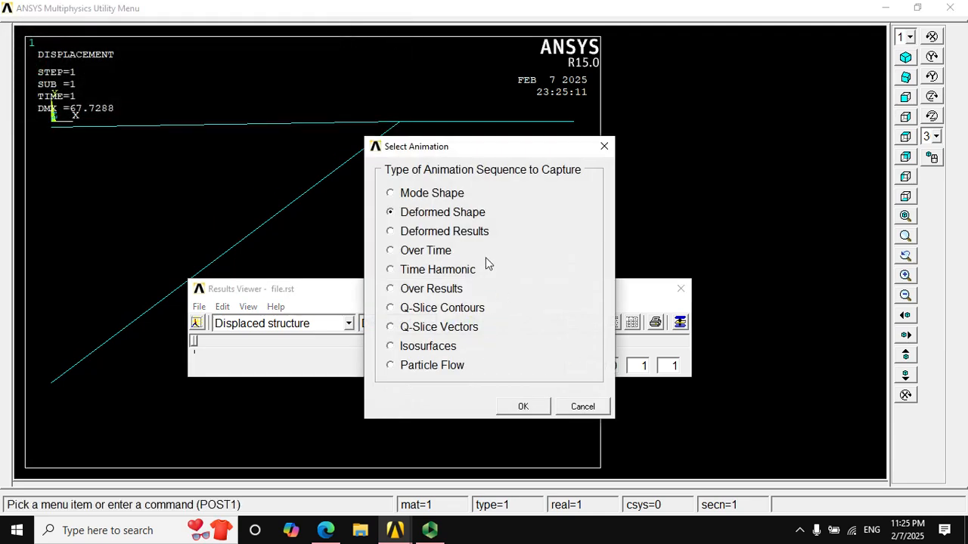
left_click(520, 408)
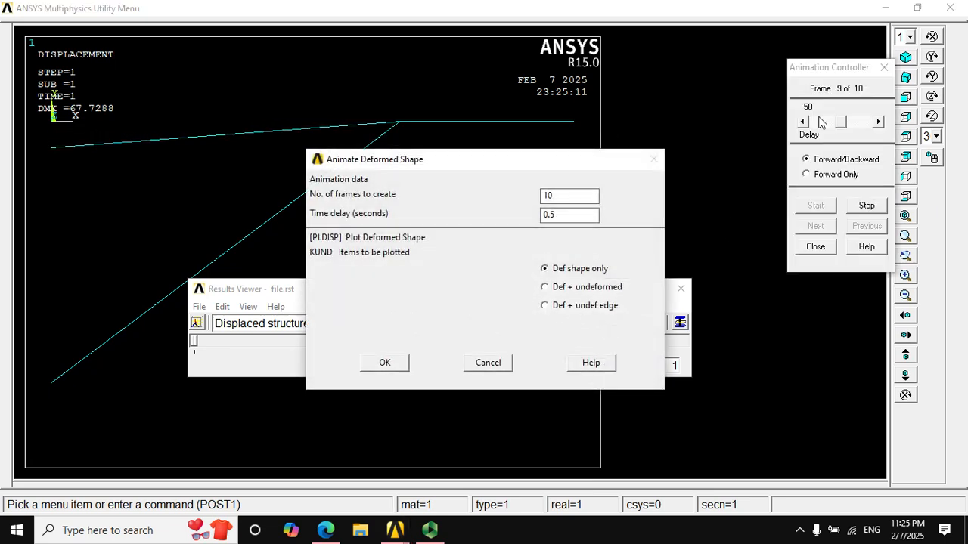
left_click_drag(841, 123, 808, 135)
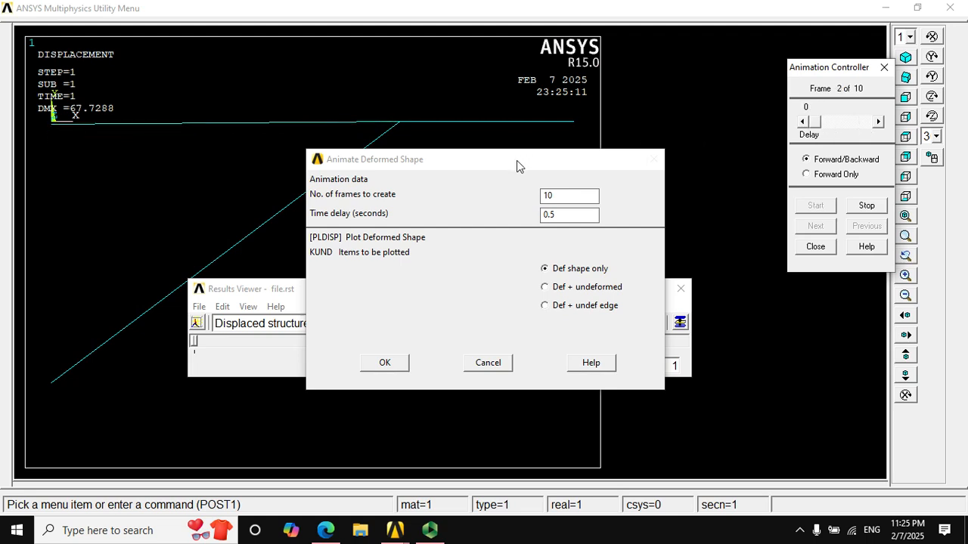
left_click_drag(516, 161, 573, 180)
left_click(544, 383)
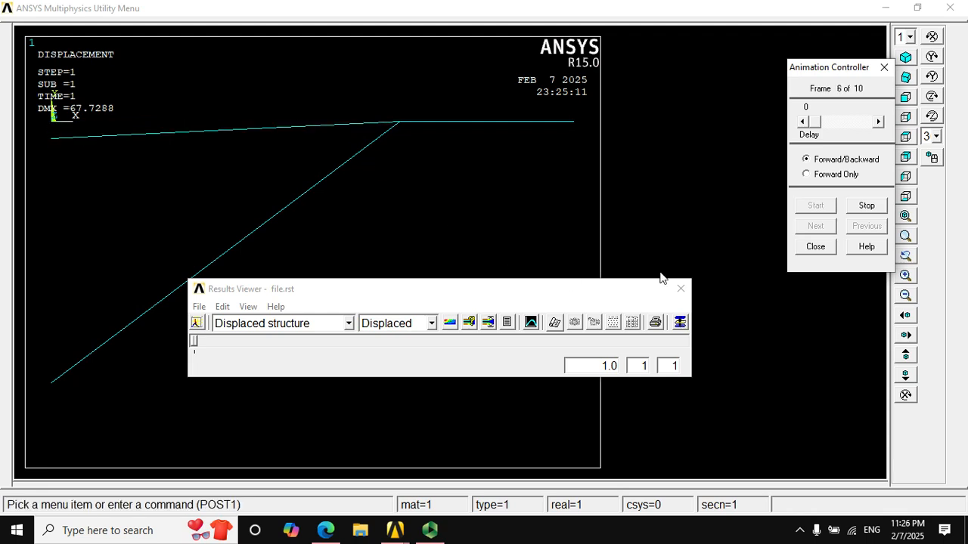
left_click(866, 211)
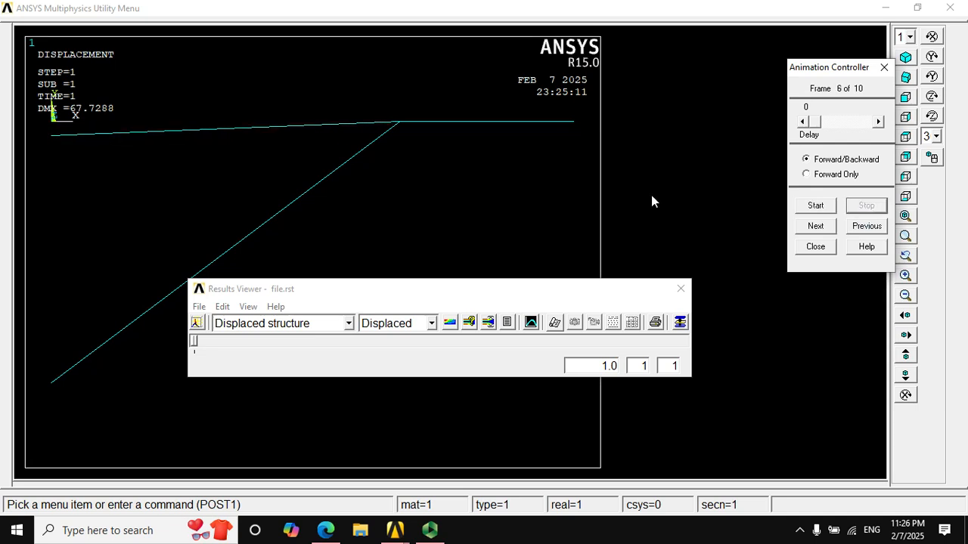